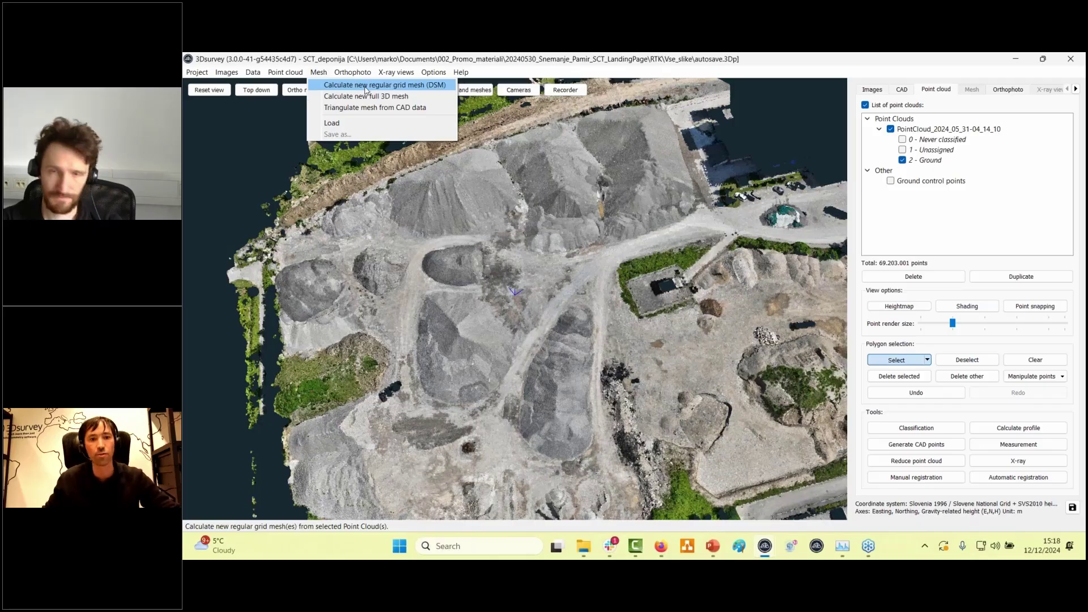
# Calculate a new regular grid mesh (DSM) from the Ground class with a 0.50 m grid cell size
pyautogui.click(365, 85)
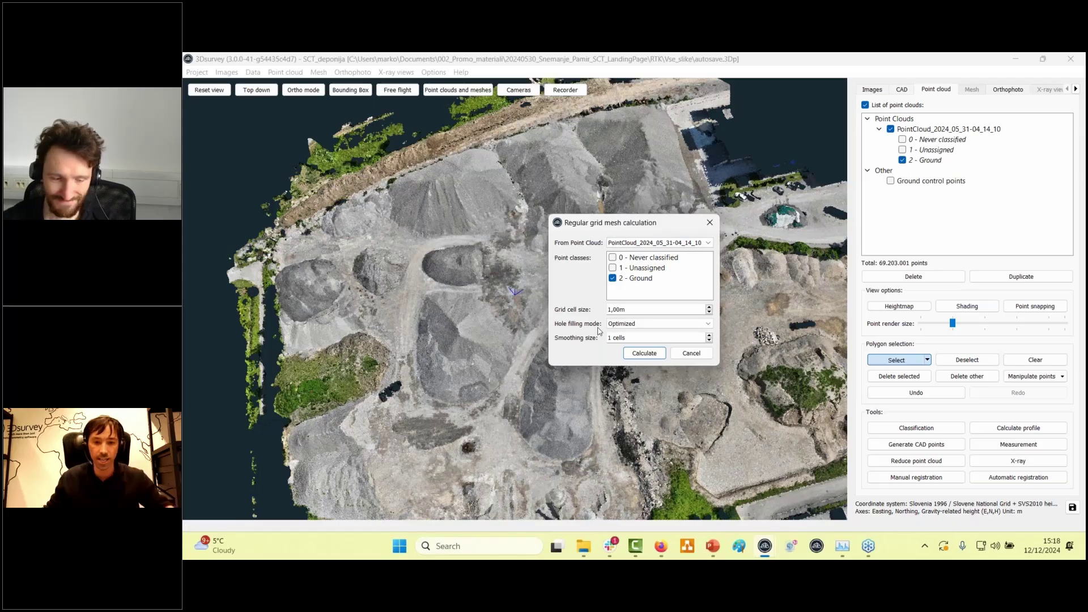
pyautogui.doubleClick(603, 308)
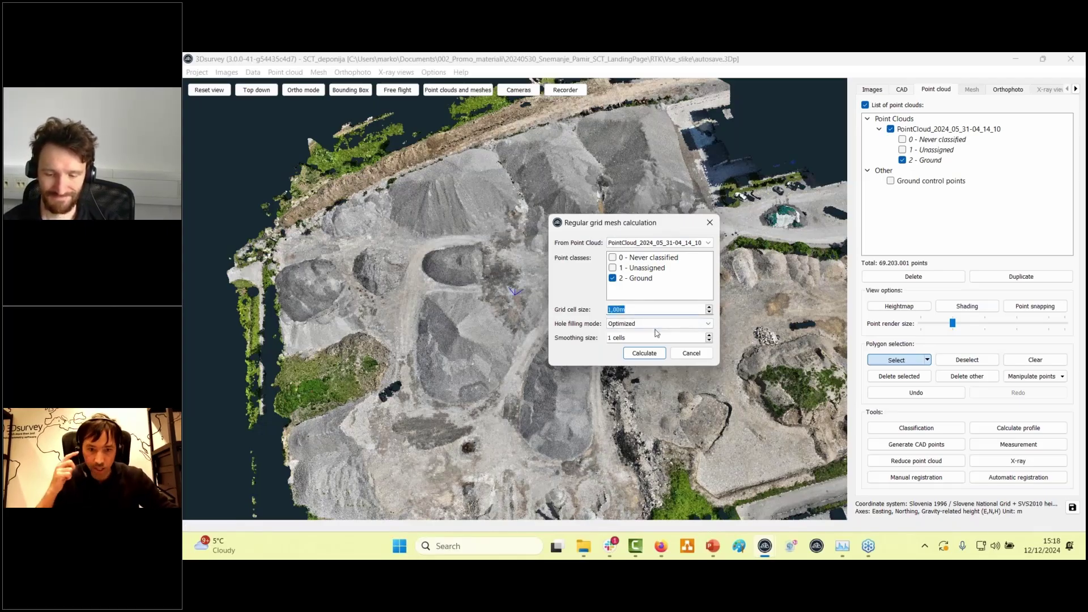
pyautogui.write('0,5m')
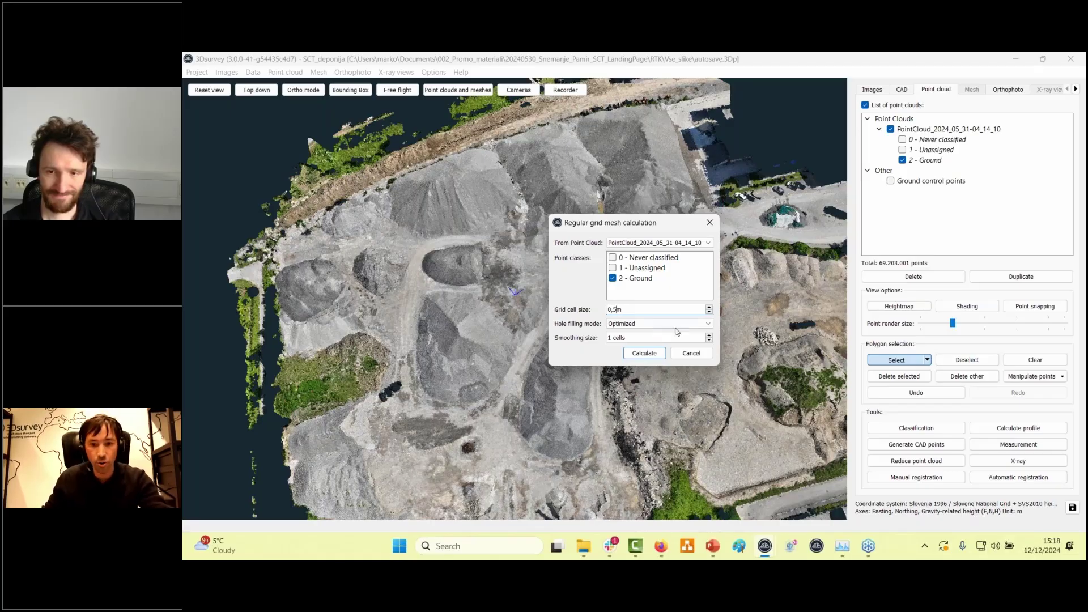
pyautogui.click(709, 313)
pyautogui.click(709, 312)
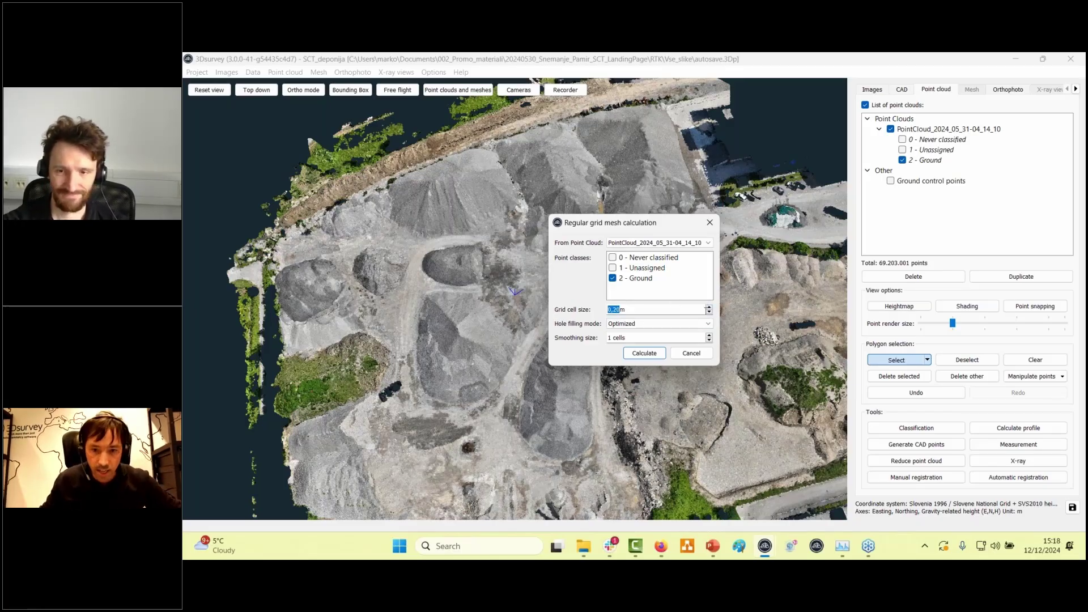
pyautogui.click(709, 307)
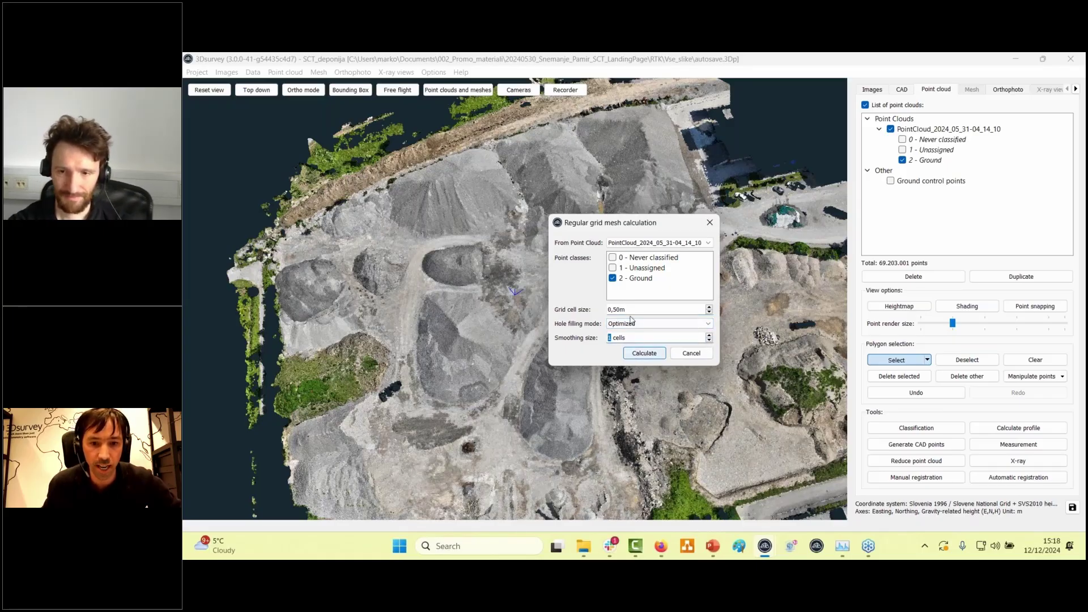
pyautogui.click(643, 353)
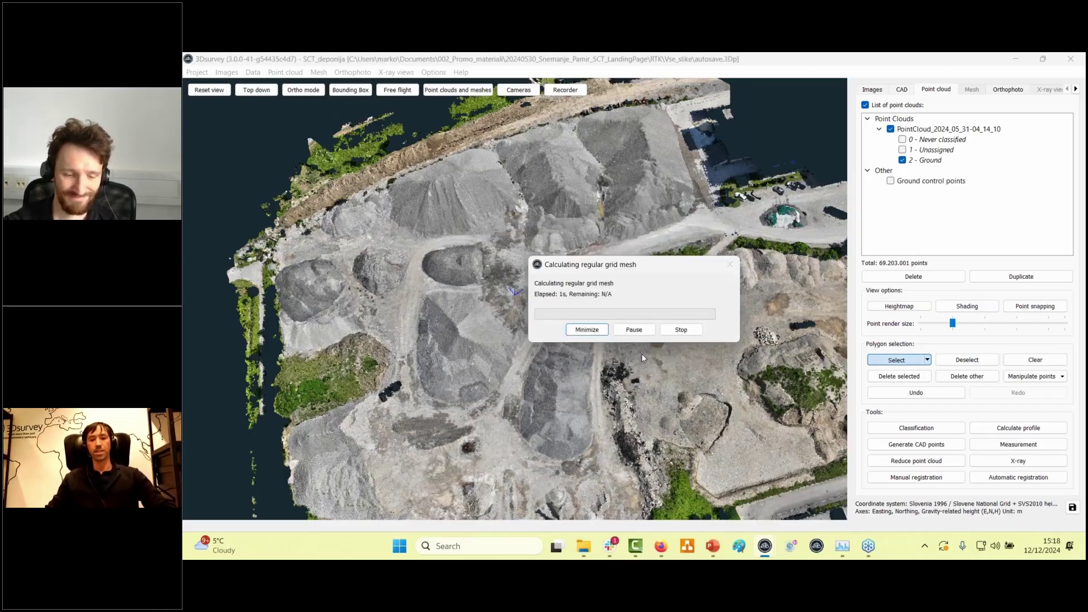
# Show the grid lines over the textured mesh and inspect the triangulation on the stockpile up close
pyautogui.scroll(8, 519, 335)
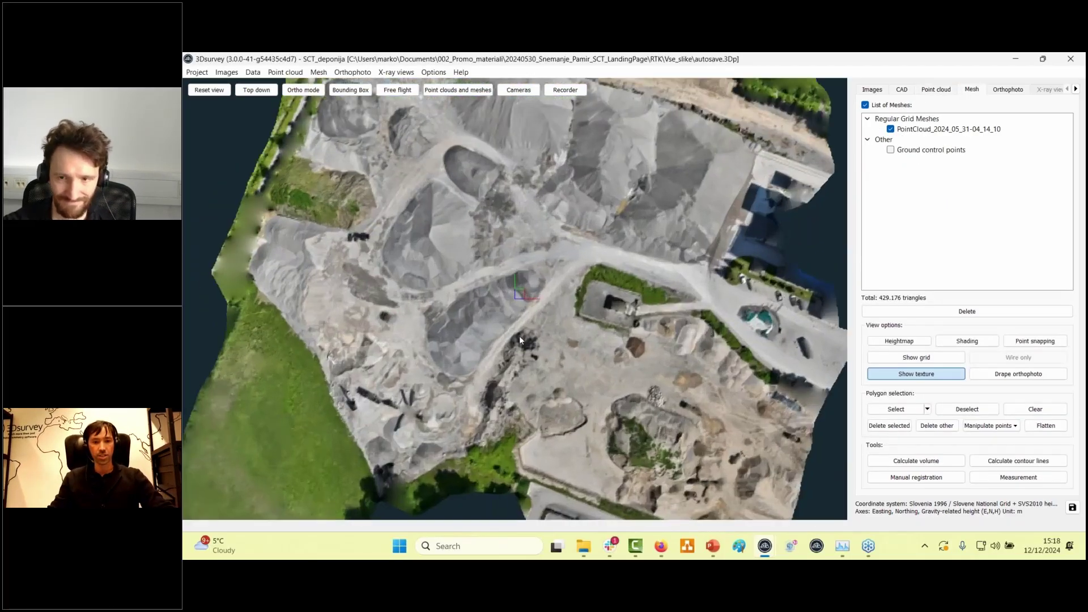
pyautogui.moveTo(453, 351); pyautogui.dragTo(612, 324, button='right')
pyautogui.moveTo(613, 325); pyautogui.dragTo(657, 227)
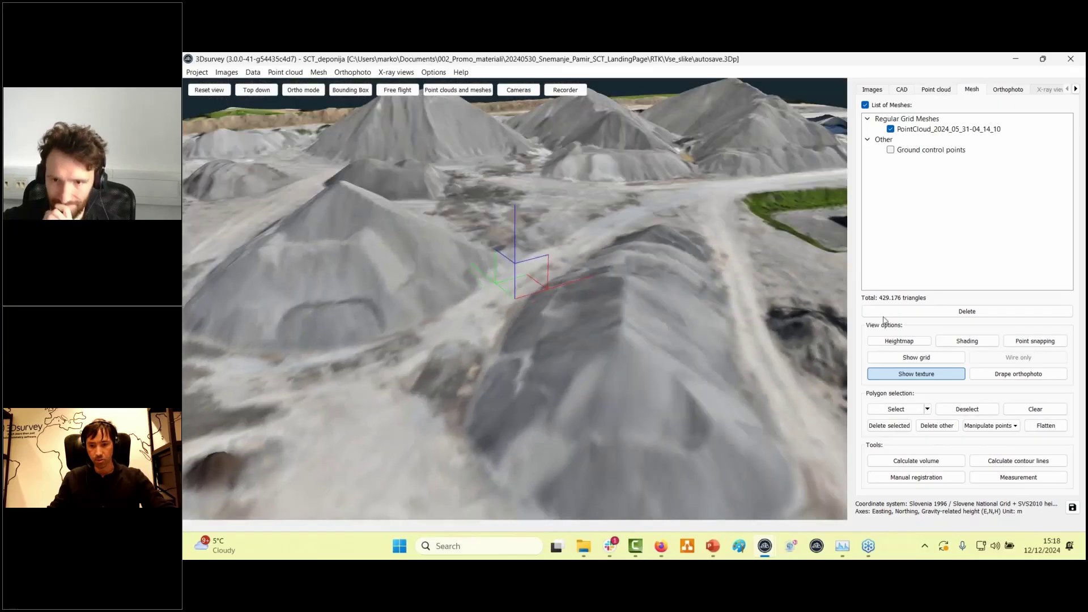
pyautogui.click(914, 357)
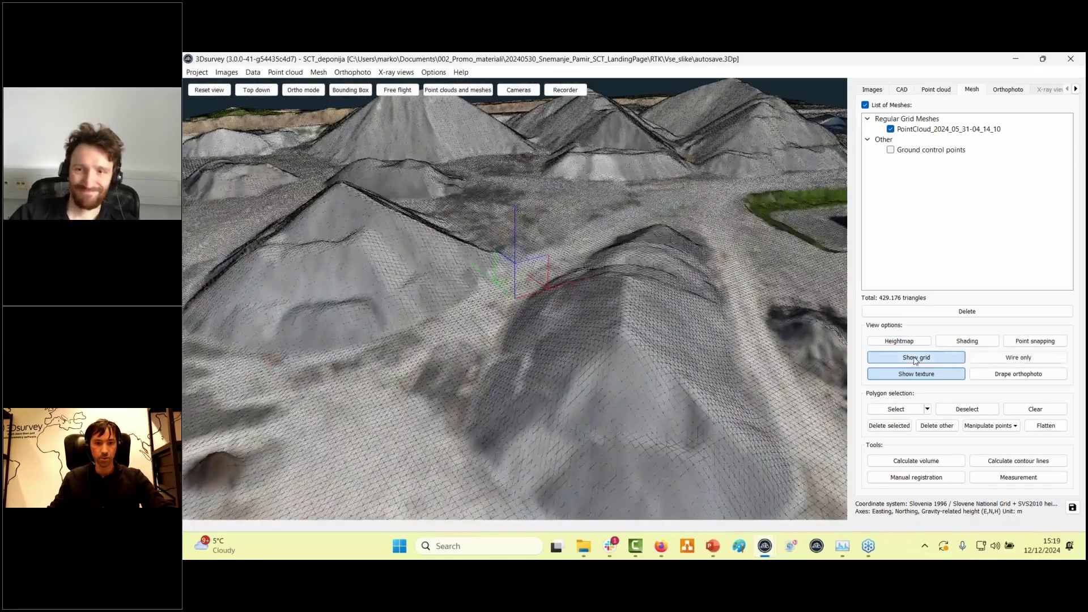
pyautogui.moveTo(544, 317); pyautogui.dragTo(706, 301, button='right')
pyautogui.scroll(5, 502, 291)
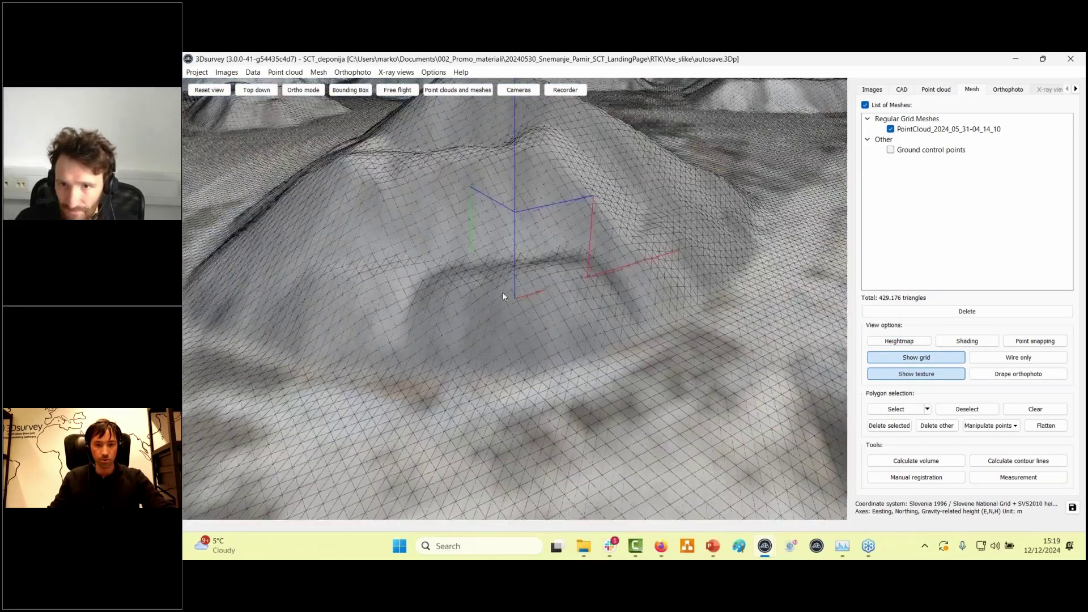
pyautogui.scroll(-5, 502, 291)
pyautogui.scroll(5, 502, 291)
pyautogui.scroll(5, 542, 343)
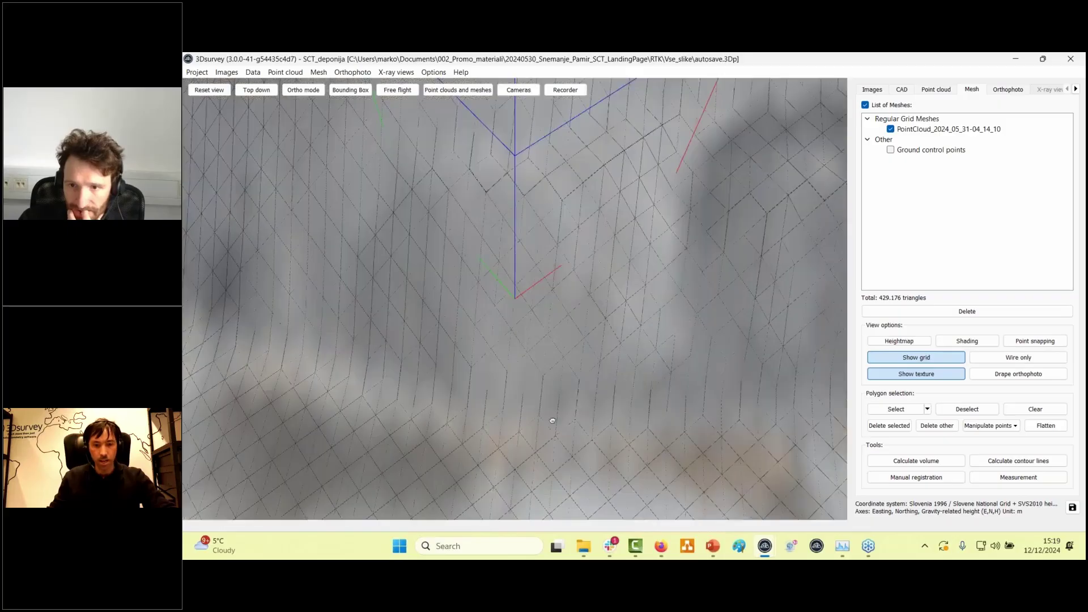
# Select the large stockpile near the parked machinery with a polygon around its base, including a margin of surrounding ground
pyautogui.scroll(-10, 540, 377)
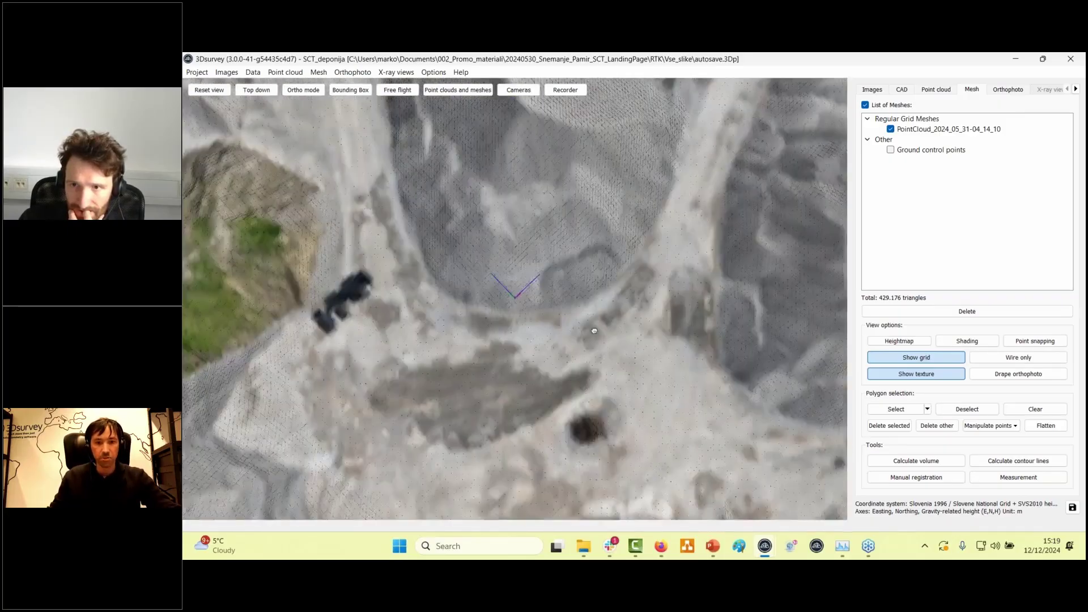
pyautogui.moveTo(593, 330); pyautogui.dragTo(678, 355)
pyautogui.click(898, 412)
pyautogui.click(442, 200)
pyautogui.click(375, 235)
pyautogui.click(385, 282)
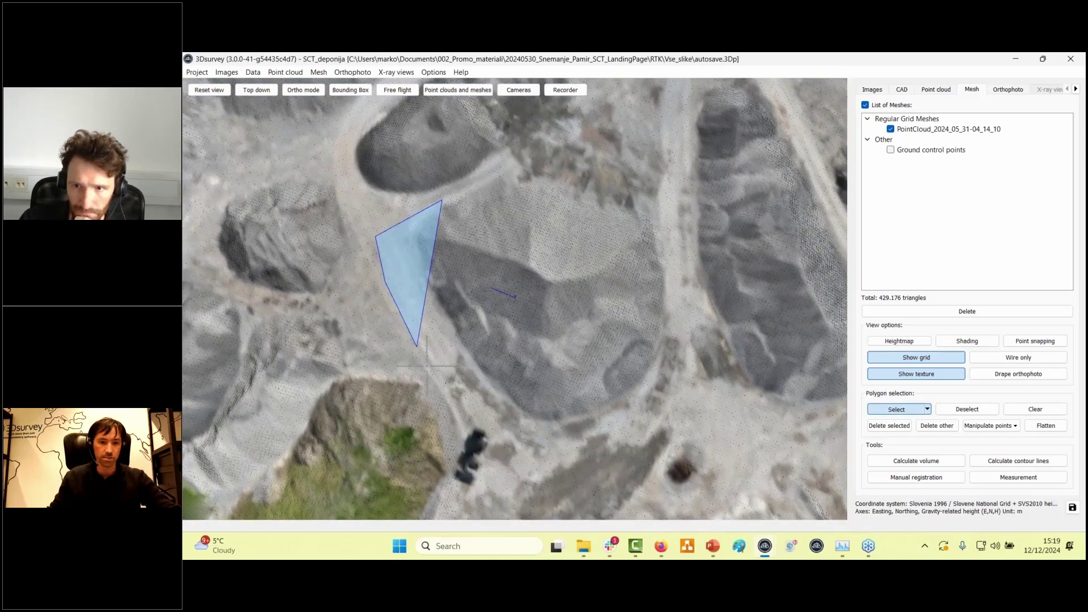
pyautogui.click(444, 379)
pyautogui.click(519, 438)
pyautogui.click(577, 450)
pyautogui.click(633, 420)
pyautogui.click(679, 341)
pyautogui.click(680, 300)
pyautogui.click(671, 222)
pyautogui.click(653, 196)
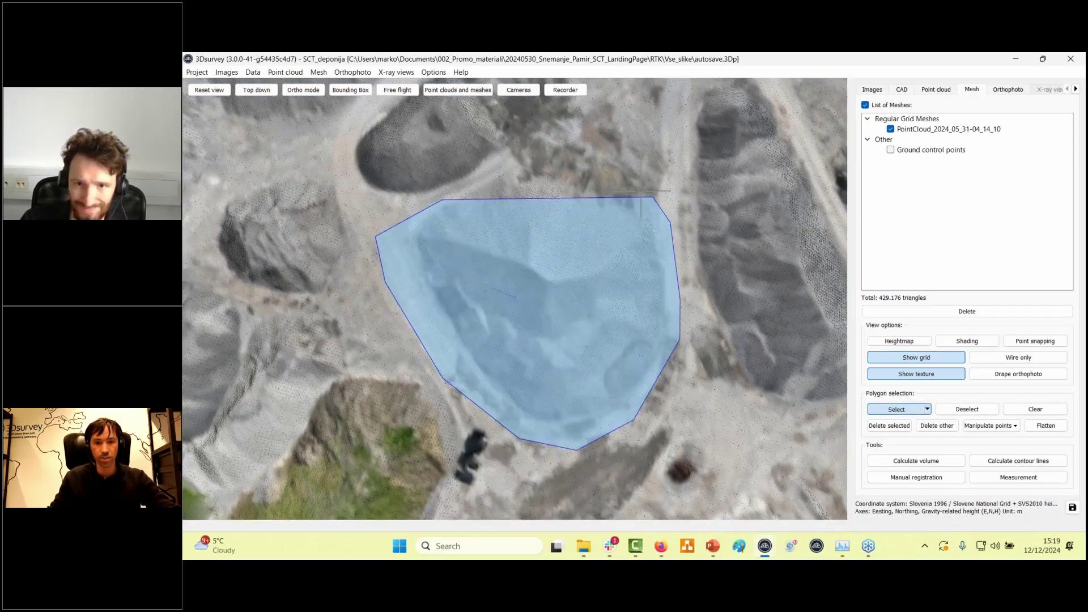
pyautogui.click(575, 164)
pyautogui.click(554, 156)
pyautogui.click(508, 151)
pyautogui.rightClick(491, 148)
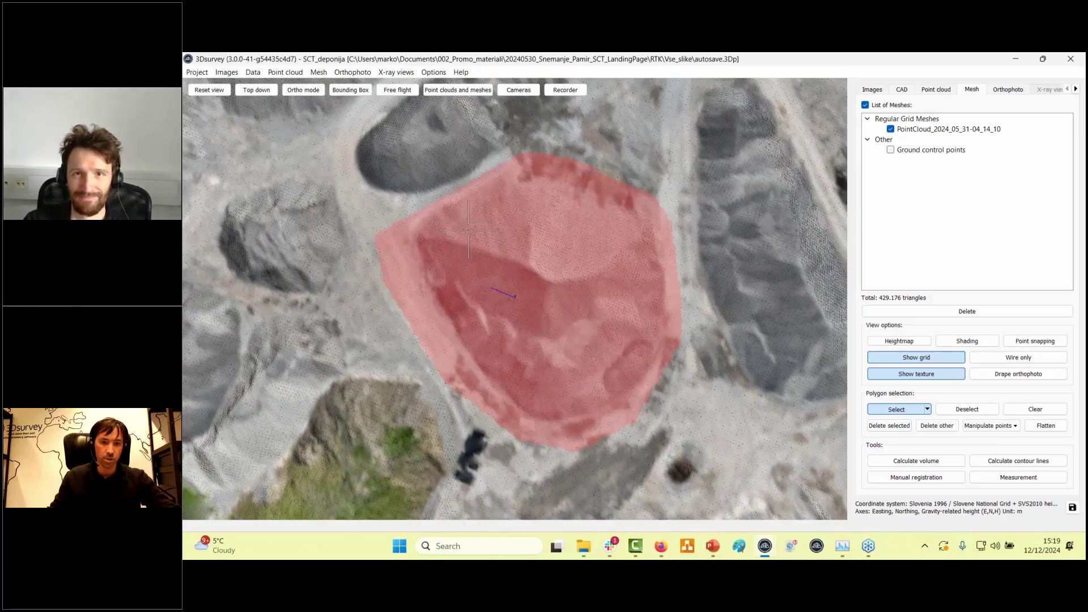
# Deselect the strip of flat ground along the long side of the stockpile facing the parked machinery
pyautogui.scroll(4, 468, 230)
pyautogui.moveTo(524, 379); pyautogui.dragTo(586, 315)
pyautogui.click(966, 409)
pyautogui.click(315, 303)
pyautogui.click(352, 352)
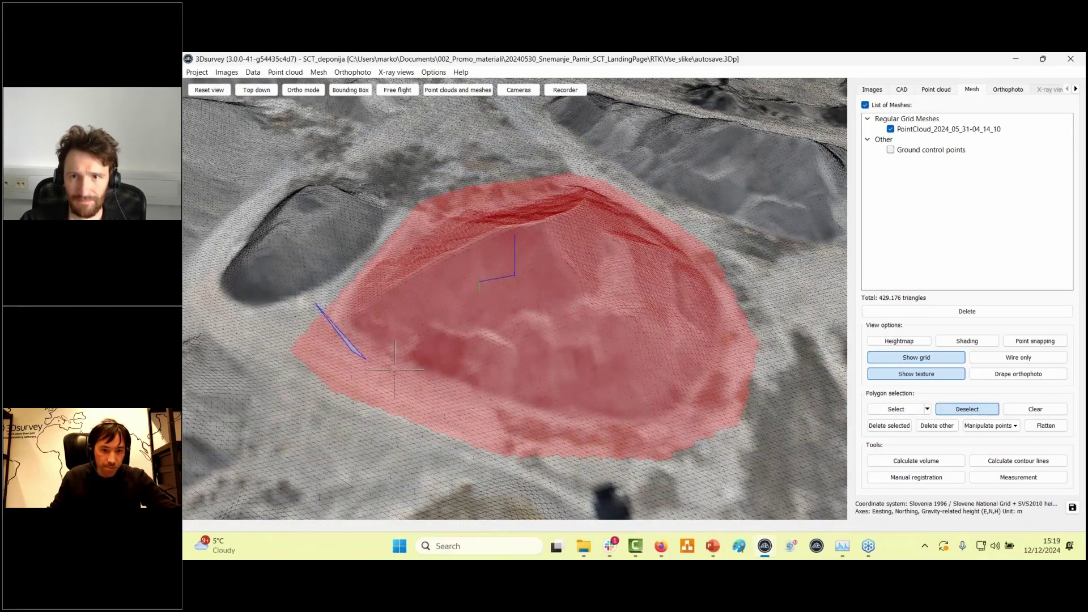
pyautogui.click(460, 411)
pyautogui.click(607, 430)
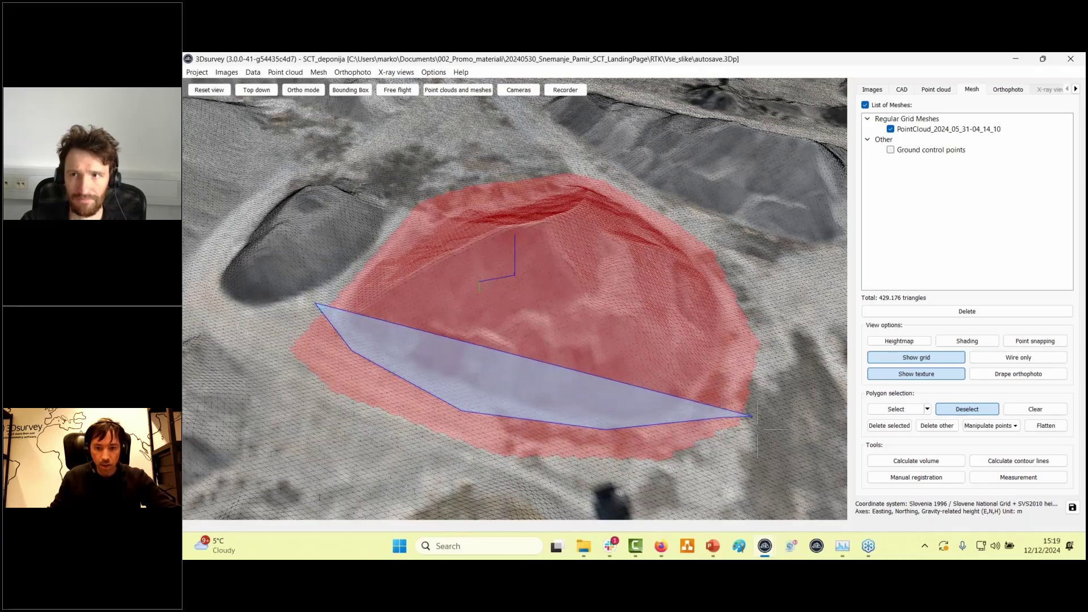
pyautogui.click(760, 450)
pyautogui.click(667, 472)
pyautogui.click(545, 484)
pyautogui.click(404, 459)
pyautogui.click(311, 398)
pyautogui.click(289, 348)
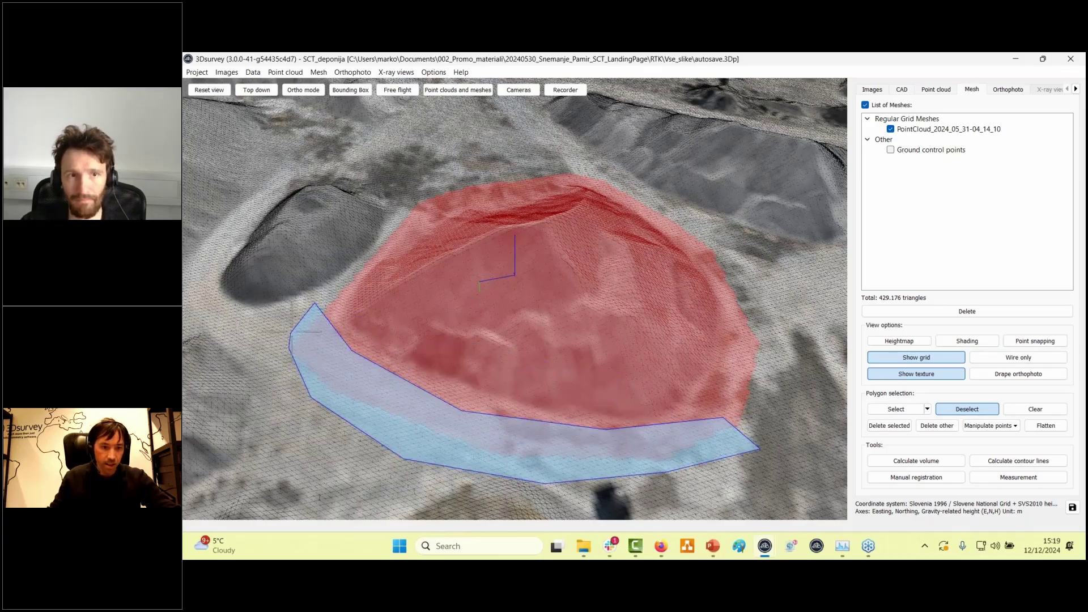
pyautogui.rightClick(296, 342)
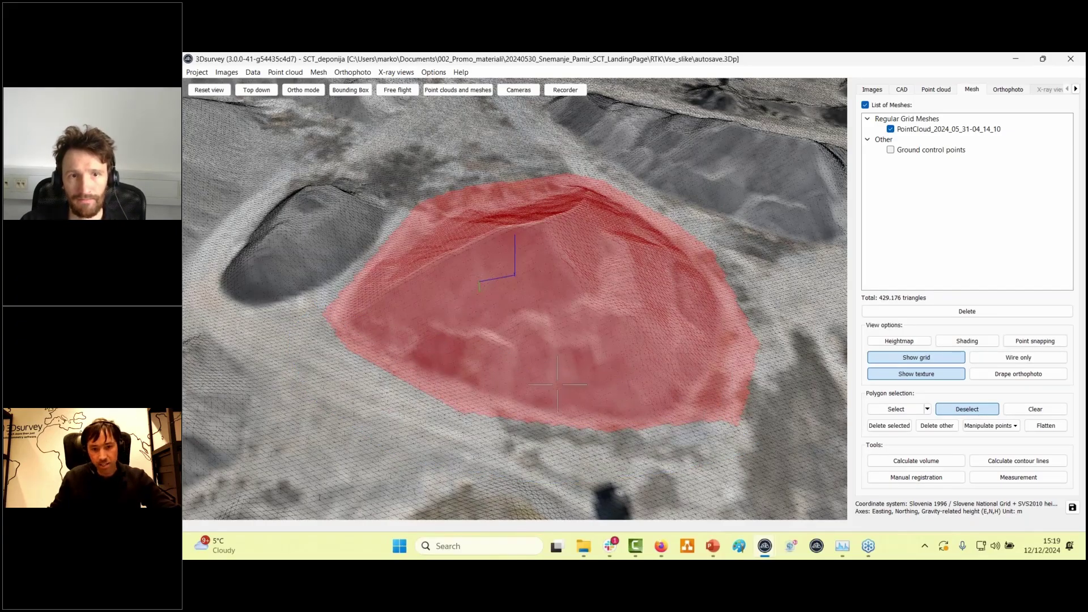
# Deselect a small patch of surplus ground beside the dug-out notch at the stockpile's foot
pyautogui.moveTo(608, 391); pyautogui.dragTo(482, 363)
pyautogui.click(659, 434)
pyautogui.click(683, 403)
pyautogui.click(705, 369)
pyautogui.click(726, 381)
pyautogui.rightClick(711, 425)
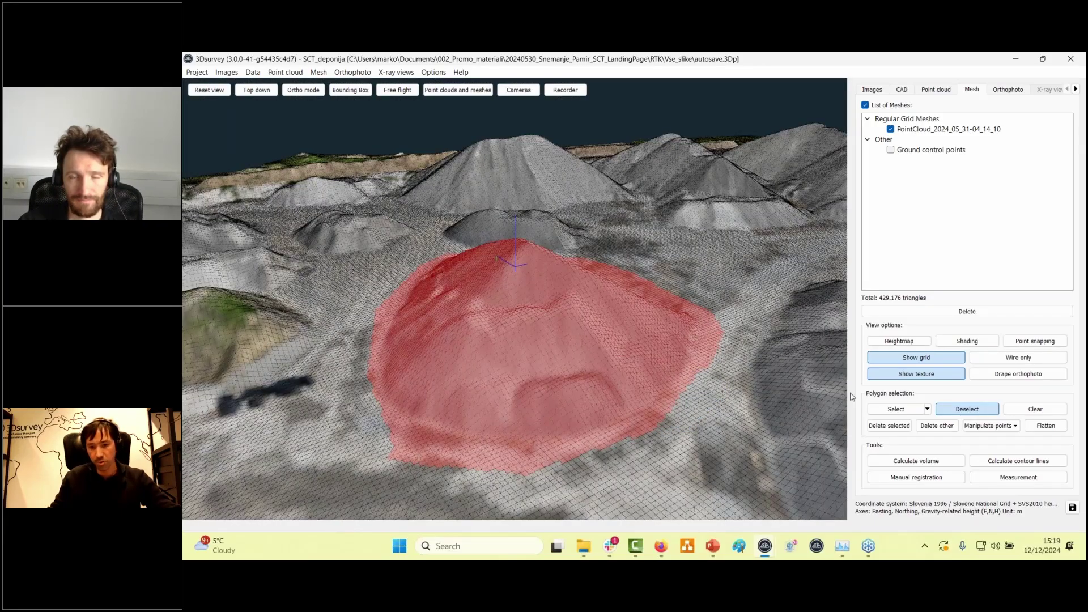
# Deselect two narrow slivers of flat ground along the stockpile's edge facing the small neighbouring pile and the road
pyautogui.moveTo(770, 415); pyautogui.dragTo(658, 397)
pyautogui.click(668, 264)
pyautogui.click(678, 307)
pyautogui.click(708, 370)
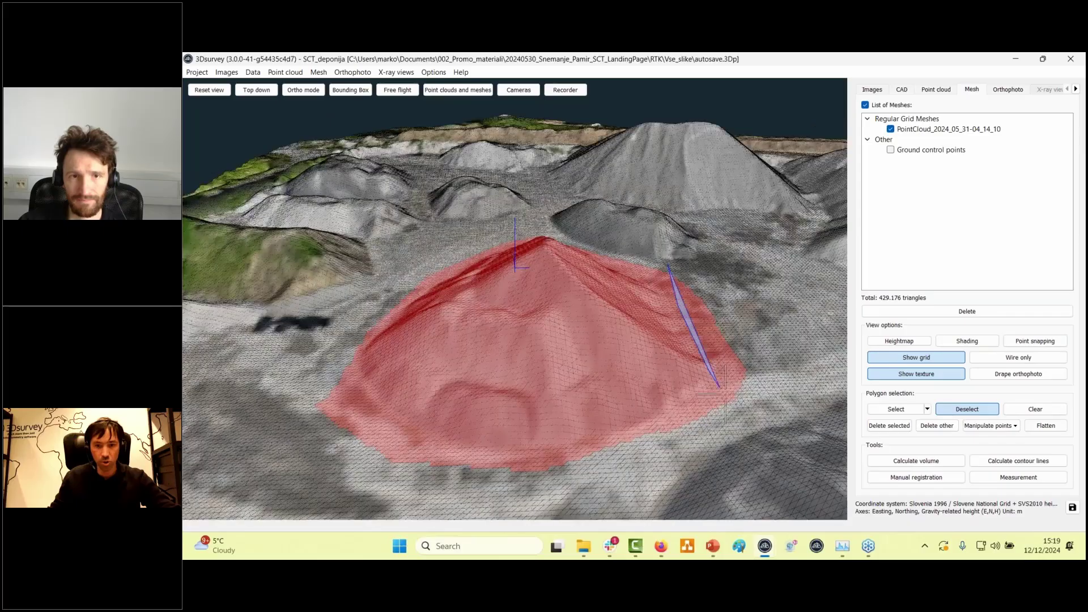
pyautogui.click(722, 391)
pyautogui.rightClick(765, 393)
pyautogui.moveTo(765, 394); pyautogui.dragTo(725, 388)
pyautogui.click(724, 320)
pyautogui.click(727, 403)
pyautogui.rightClick(771, 384)
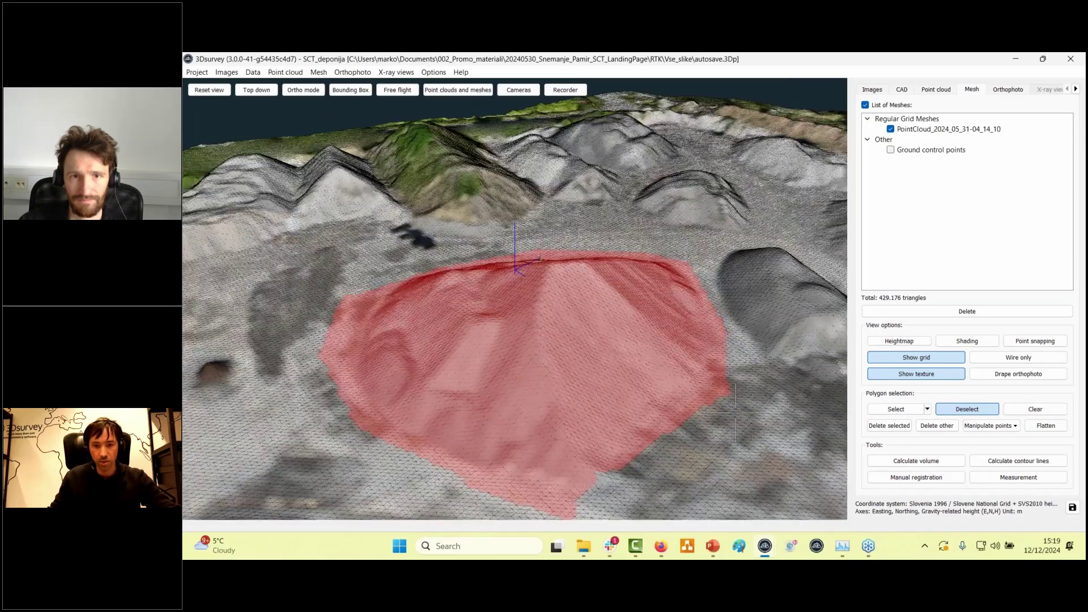
# Deselect the leftover flat ground at the stockpile's corner on the side away from the parked machinery
pyautogui.scroll(-1, 715, 393)
pyautogui.scroll(-1, 715, 393)
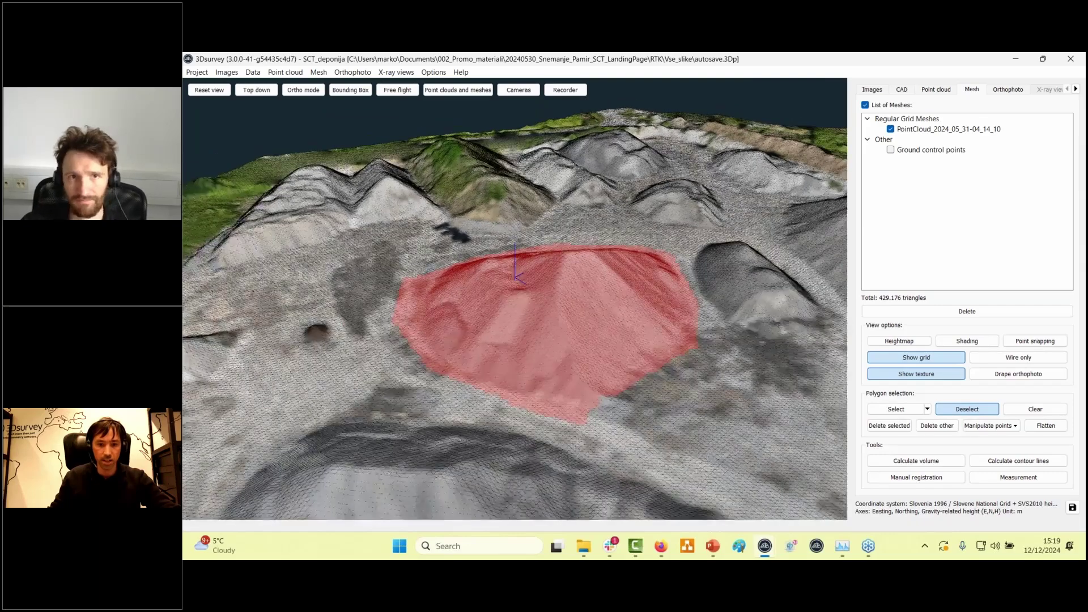
pyautogui.scroll(1, 610, 437)
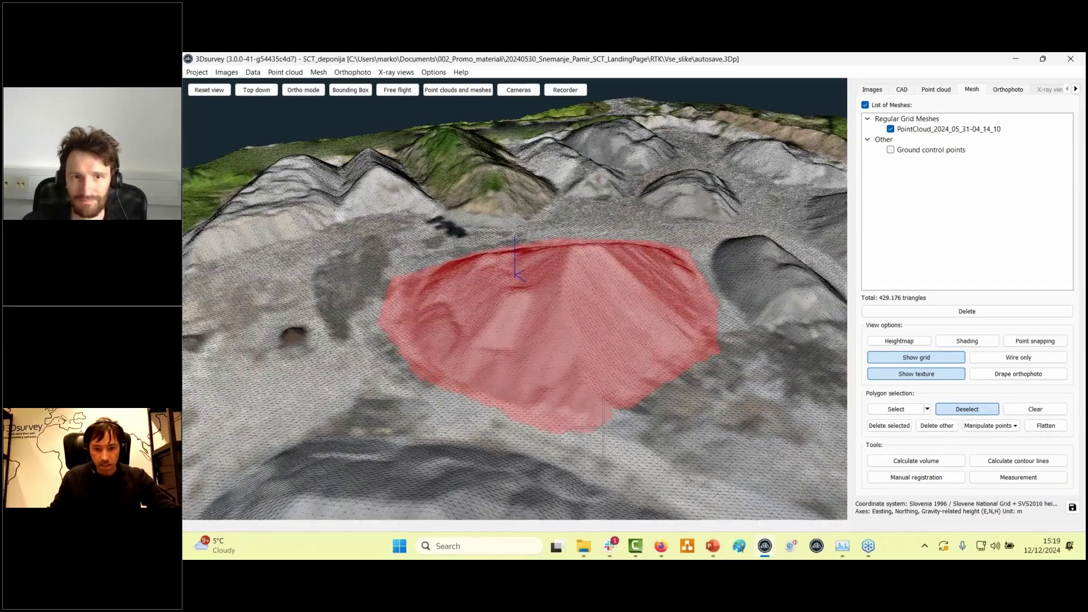
pyautogui.scroll(1, 610, 438)
pyautogui.moveTo(610, 438); pyautogui.dragTo(676, 415)
pyautogui.click(737, 263)
pyautogui.click(656, 297)
pyautogui.click(644, 349)
pyautogui.click(685, 365)
pyautogui.rightClick(737, 353)
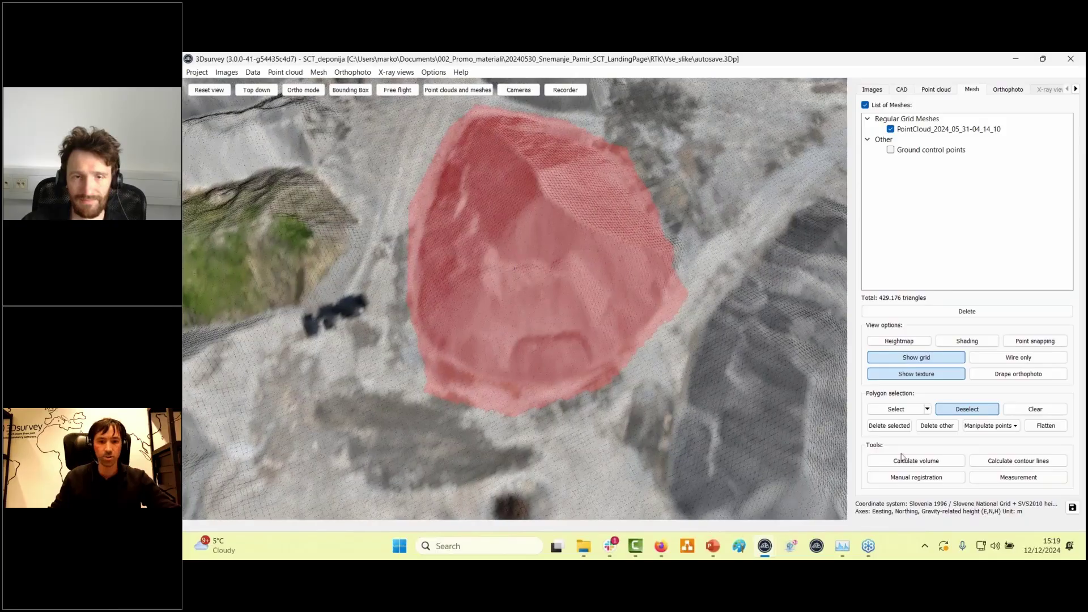
# Calculate the stockpile volume from the current selection, using Interpolate surface as initial surface and PointCloud_2024_05_31-04_14_10 as final surface
pyautogui.click(916, 461)
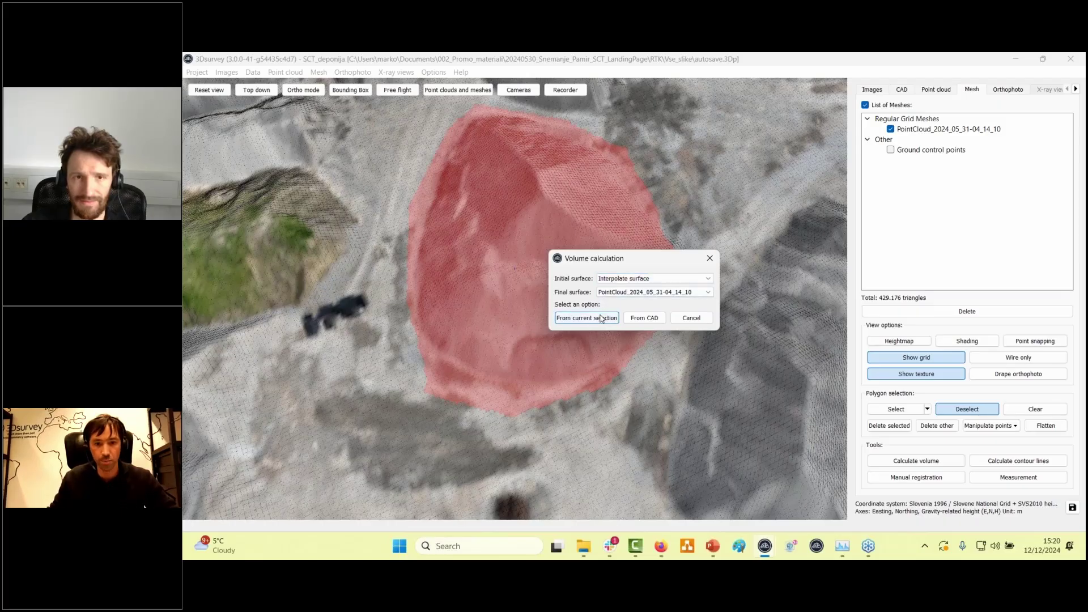
pyautogui.click(601, 317)
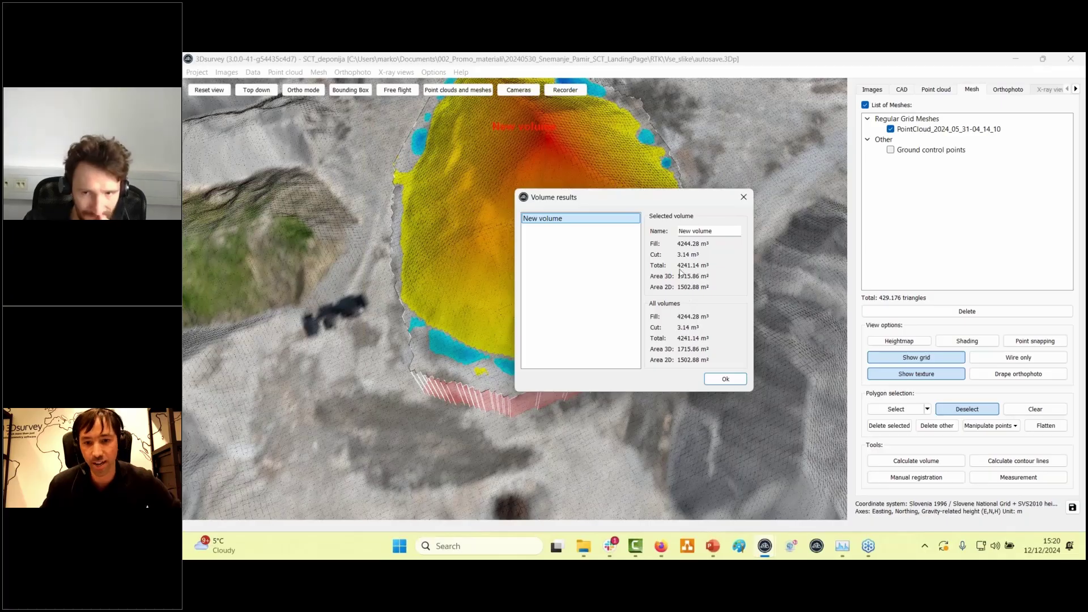
pyautogui.click(723, 379)
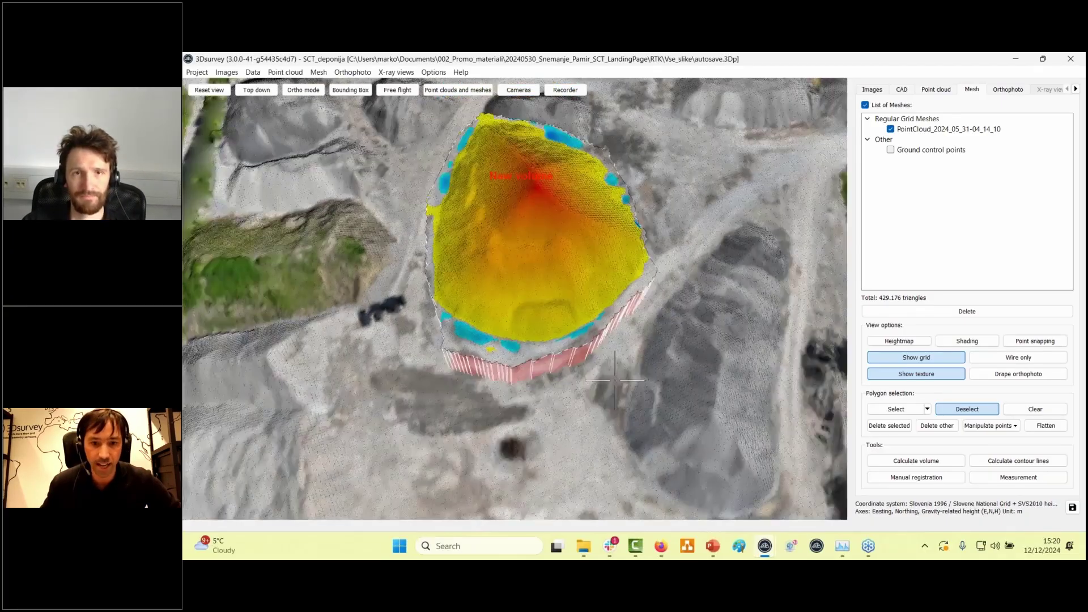
# Examine the stockpile's cut and fill heatmap and its interpolated base from several sides
pyautogui.moveTo(615, 380); pyautogui.dragTo(616, 282)
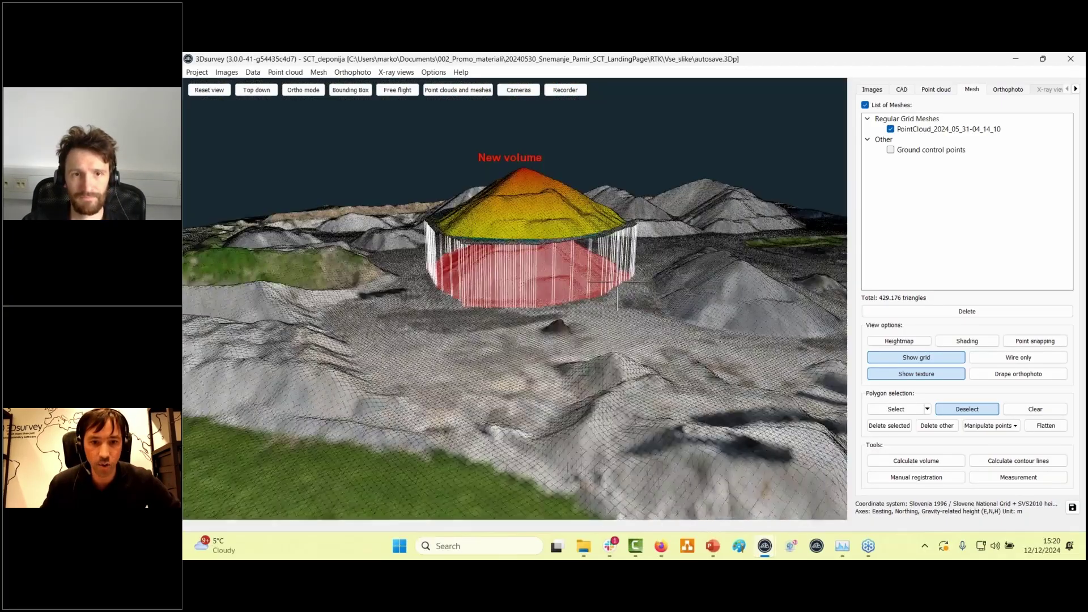
pyautogui.scroll(5, 617, 282)
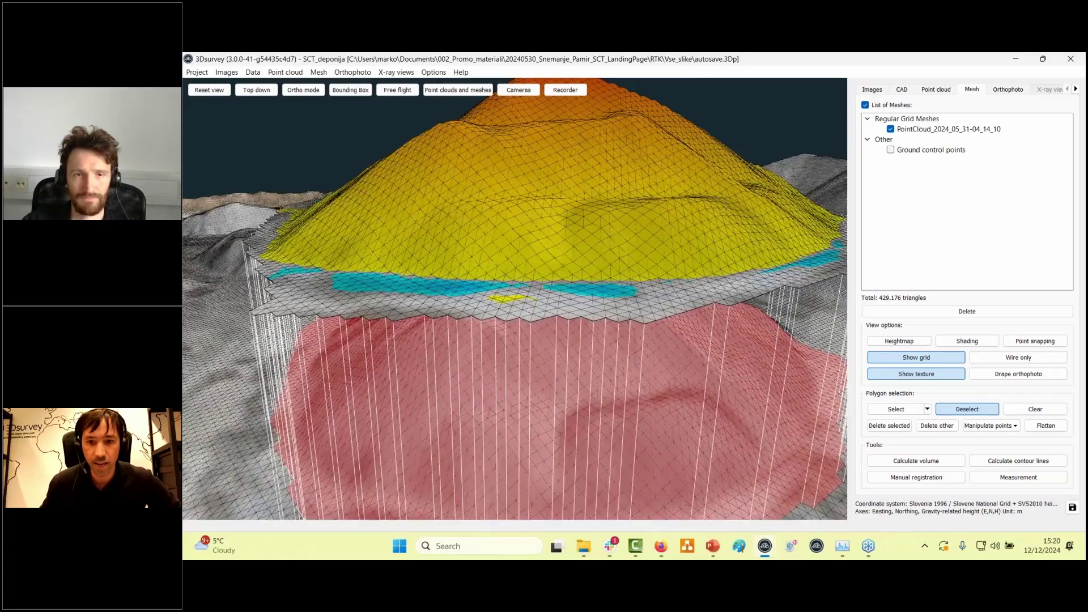
pyautogui.moveTo(651, 394); pyautogui.dragTo(673, 358)
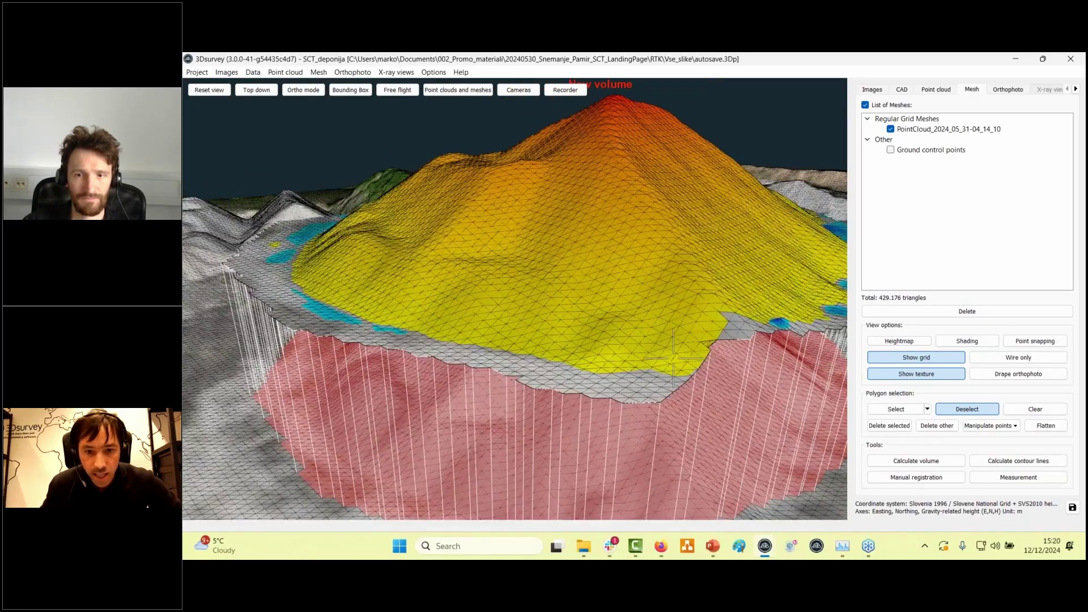
pyautogui.scroll(5, 673, 358)
pyautogui.moveTo(555, 388); pyautogui.dragTo(588, 383)
pyautogui.scroll(-3, 475, 351)
pyautogui.scroll(-4, 714, 282)
pyautogui.scroll(1, 588, 384)
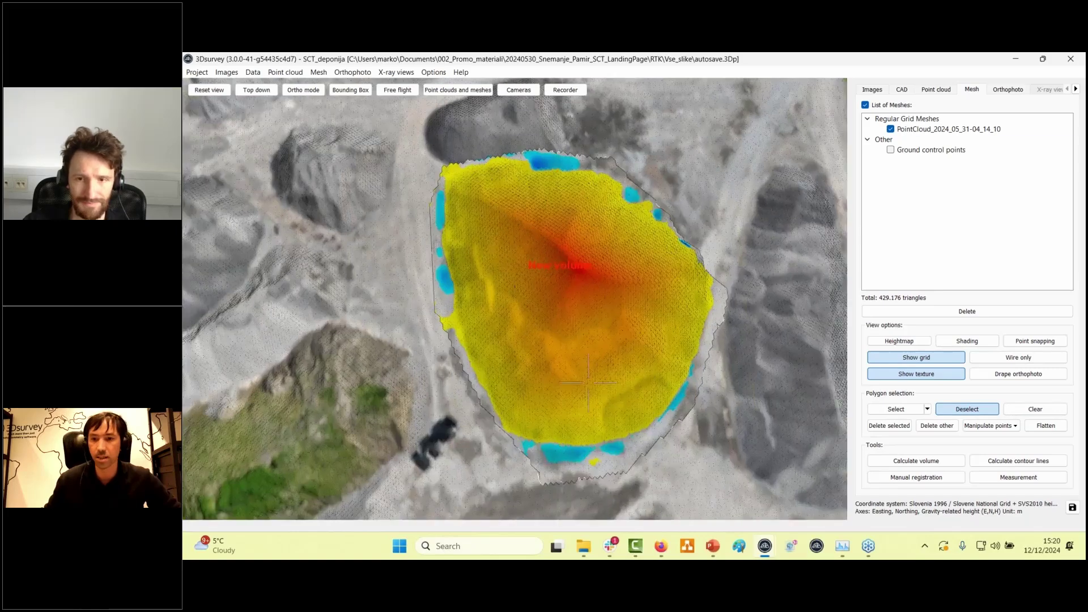
# Open the list of volumes and examine the before, after and fill heights at the stockpile's peak
pyautogui.click(1076, 89)
pyautogui.click(1075, 89)
pyautogui.click(1076, 89)
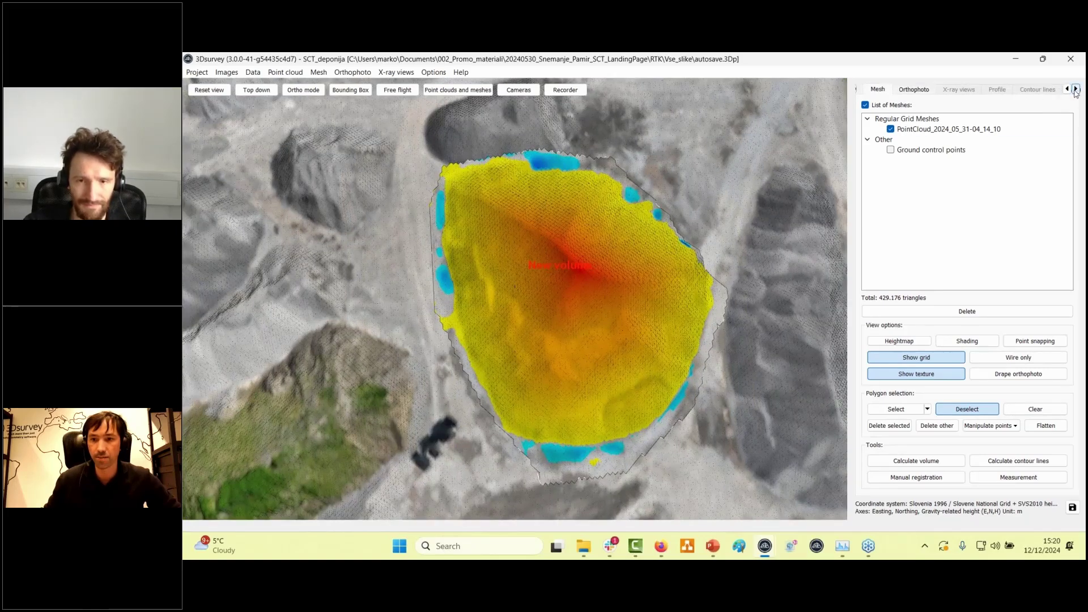
pyautogui.click(1076, 89)
pyautogui.click(1043, 89)
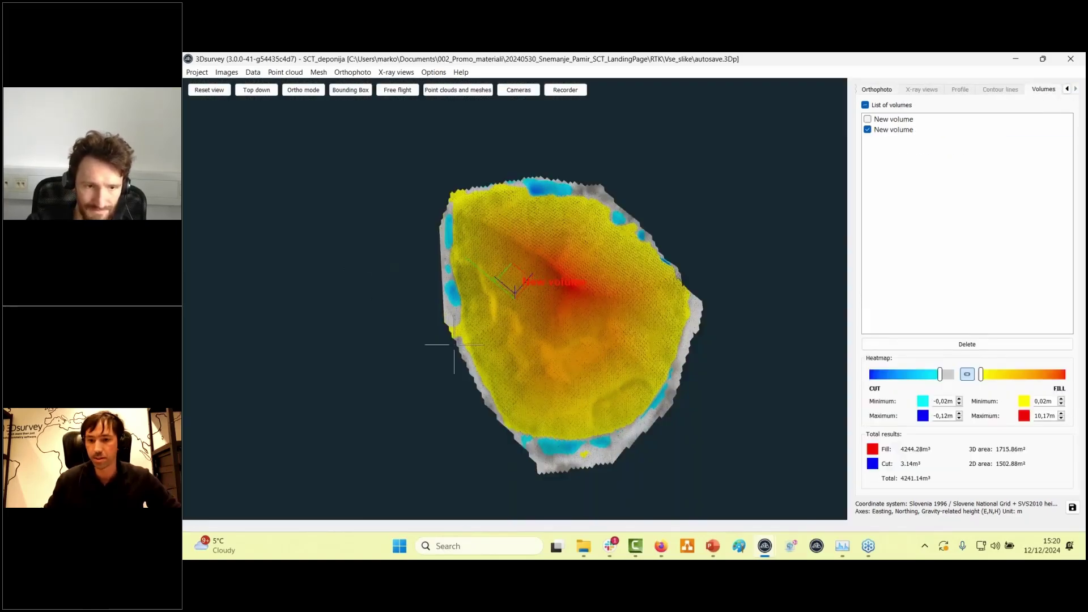
pyautogui.scroll(1, 565, 381)
pyautogui.moveTo(565, 381); pyautogui.dragTo(513, 469)
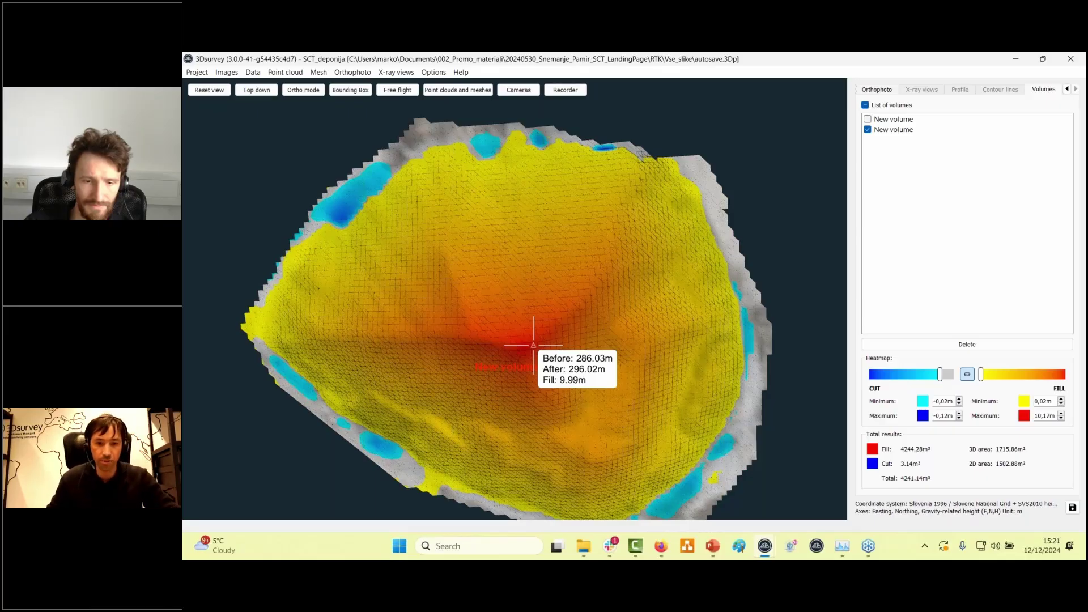
# Review the stockpile volume's heatmap from above and from the side, and hide that volume in the list
pyautogui.scroll(-4, 572, 342)
pyautogui.moveTo(574, 343); pyautogui.dragTo(629, 288, button='middle')
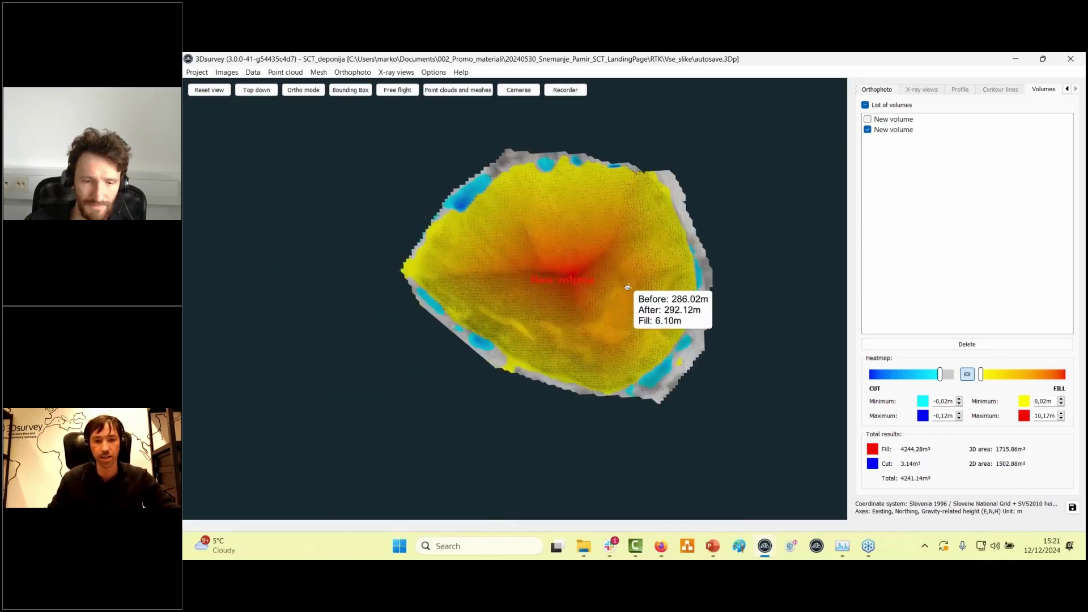
pyautogui.scroll(3, 629, 288)
pyautogui.moveTo(629, 288); pyautogui.dragTo(601, 294)
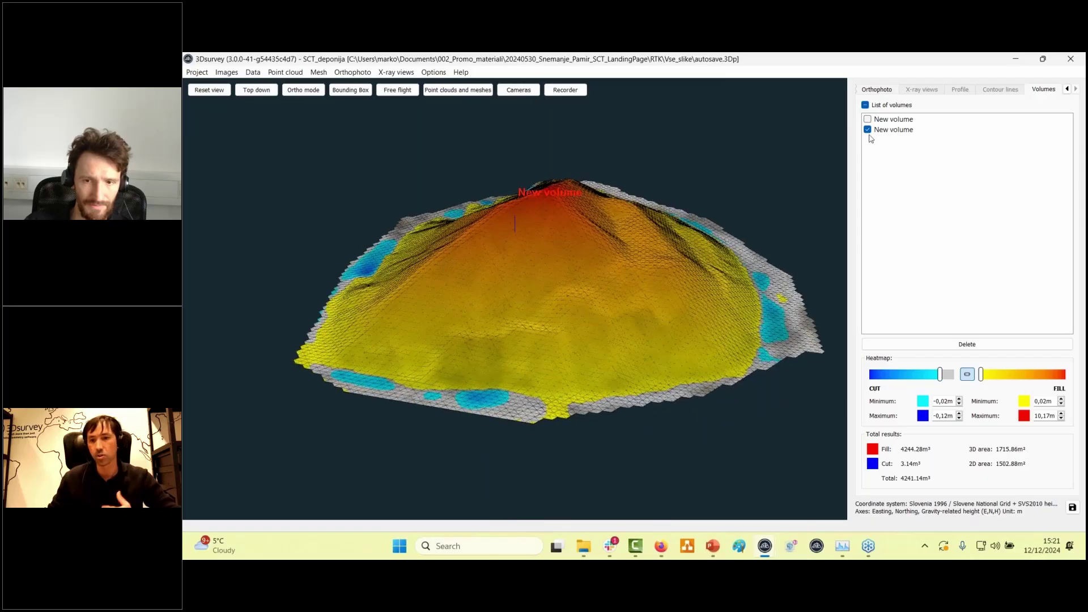
pyautogui.click(868, 129)
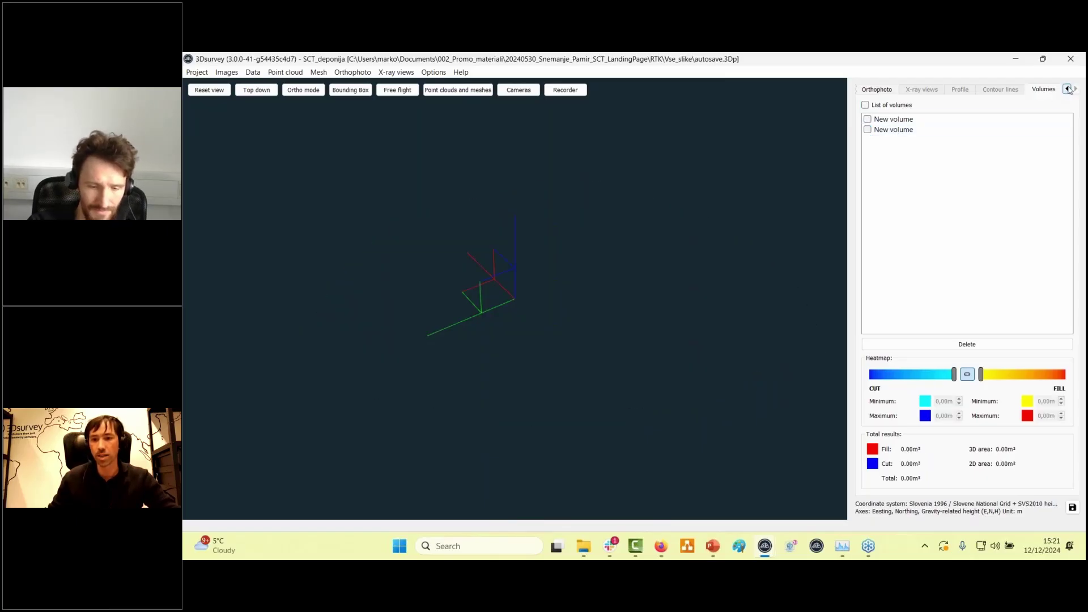
# Show the list of meshes and rename the regular grid mesh PointCloud_2024_05_31-04_14_10 as 1st
pyautogui.click(1066, 89)
pyautogui.click(1066, 89)
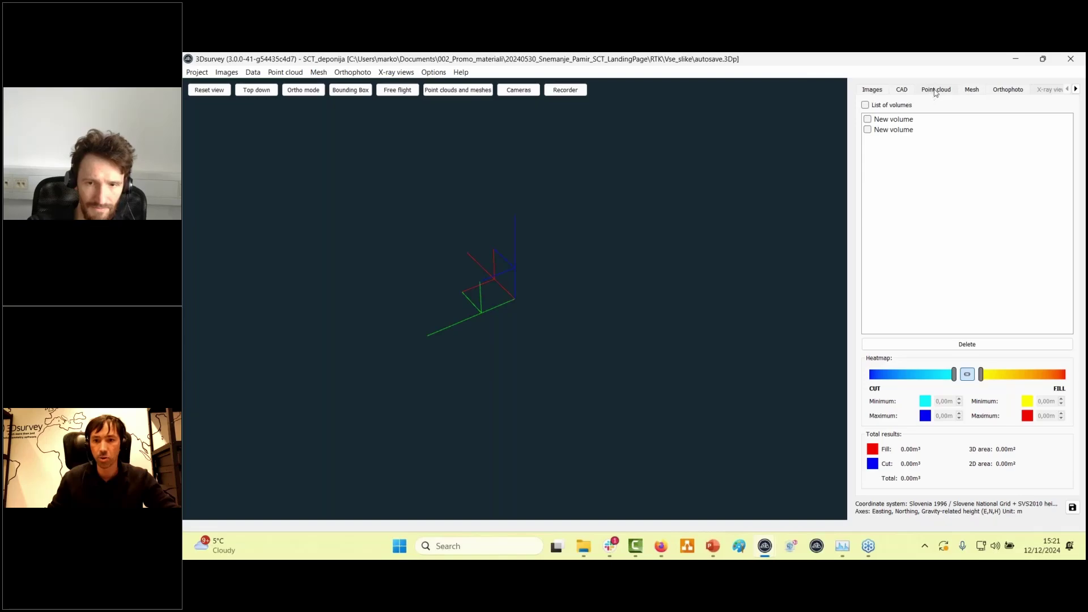
pyautogui.click(973, 90)
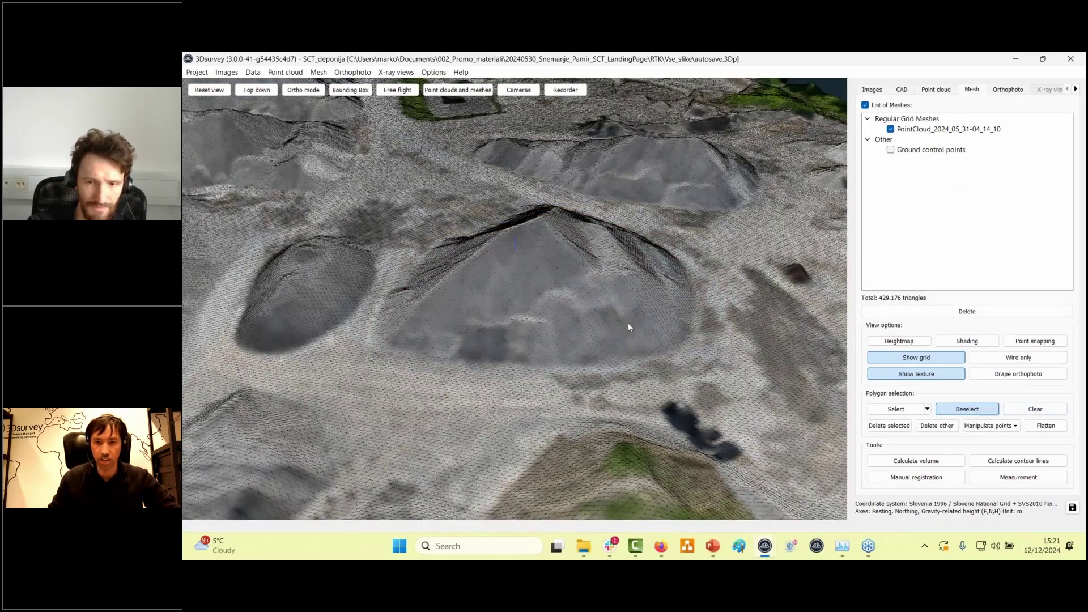
pyautogui.moveTo(629, 326); pyautogui.dragTo(712, 413)
pyautogui.click(913, 151)
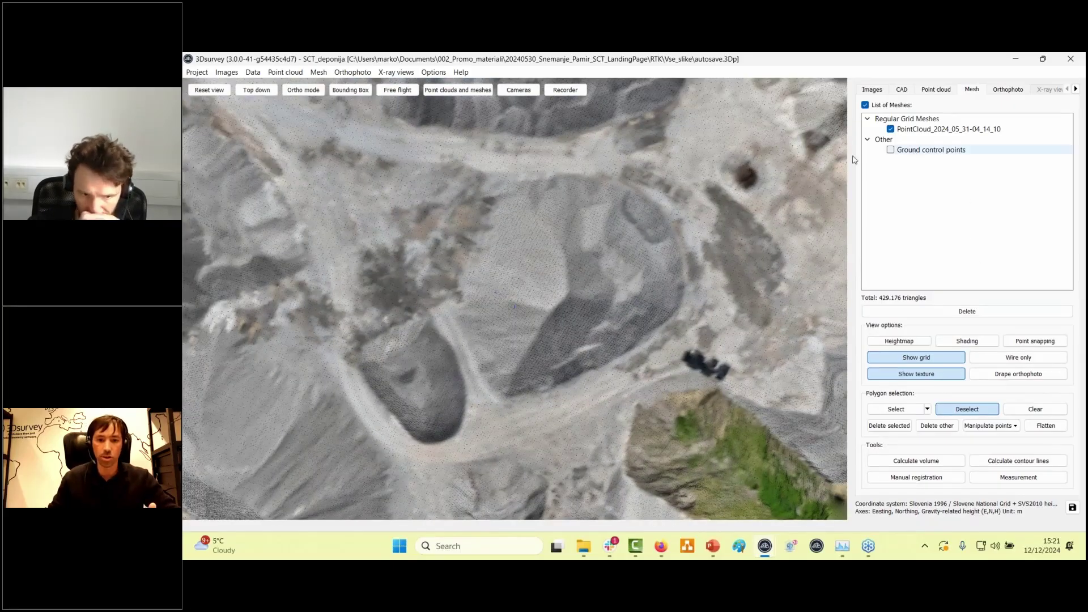
pyautogui.moveTo(641, 246); pyautogui.dragTo(593, 306)
pyautogui.doubleClick(949, 129)
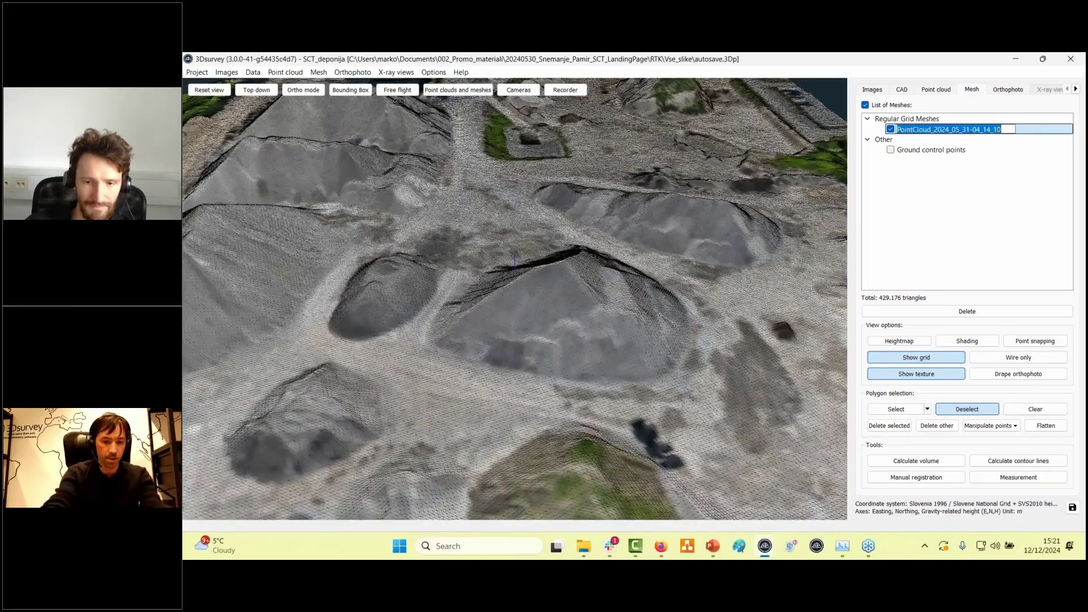
pyautogui.write('1st')
pyautogui.press('Return')
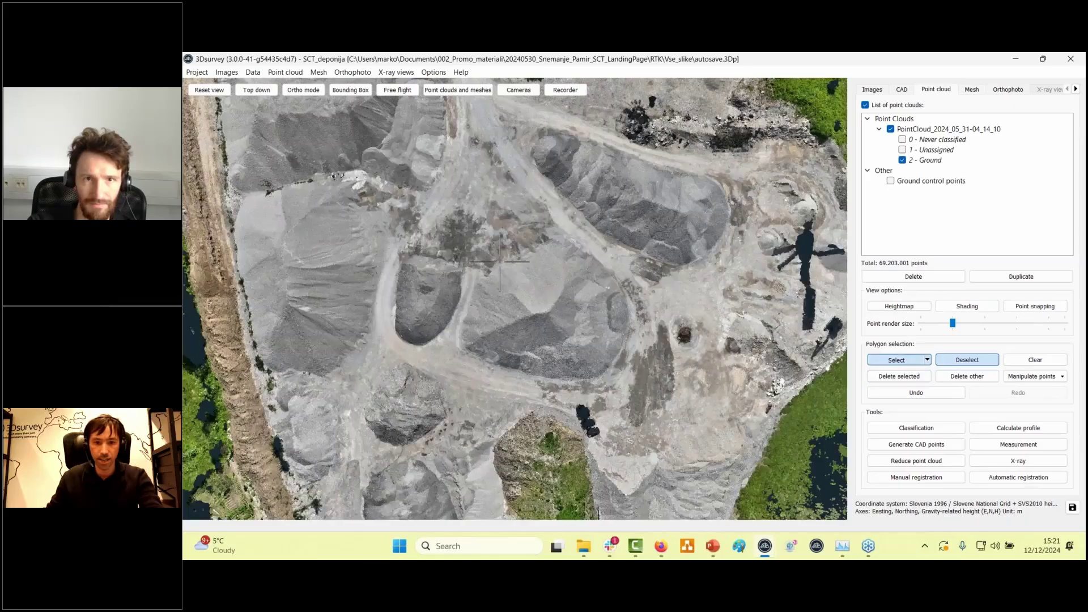
# Select the conical stockpile's points in the point cloud with a closed polygon traced around its base
pyautogui.click(459, 348)
pyautogui.click(474, 365)
pyautogui.click(524, 378)
pyautogui.click(562, 385)
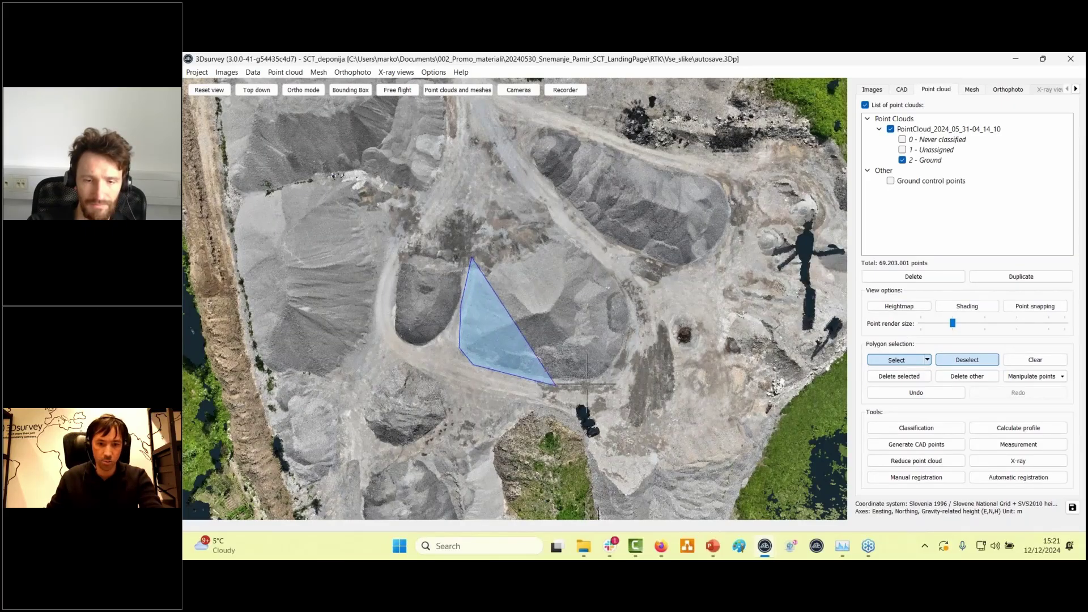
pyautogui.click(605, 380)
pyautogui.click(626, 344)
pyautogui.click(633, 315)
pyautogui.click(622, 273)
pyautogui.click(597, 245)
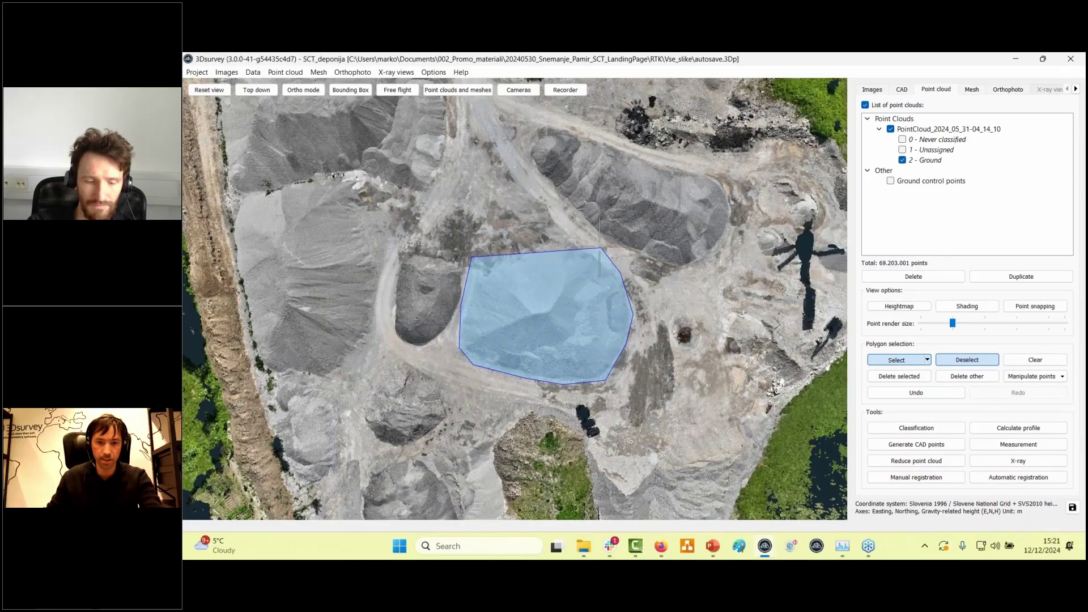
pyautogui.click(542, 230)
pyautogui.rightClick(541, 230)
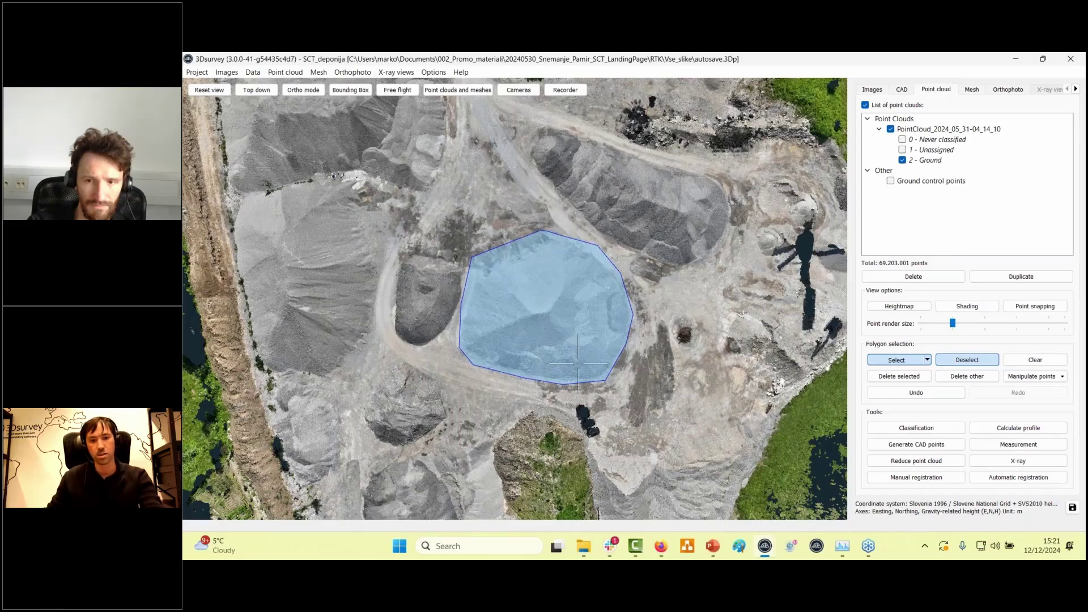
# Duplicate the point cloud PointCloud_2024_05_31-04_14_10 with the stockpile points selected
pyautogui.scroll(1, 578, 363)
pyautogui.scroll(2, 604, 337)
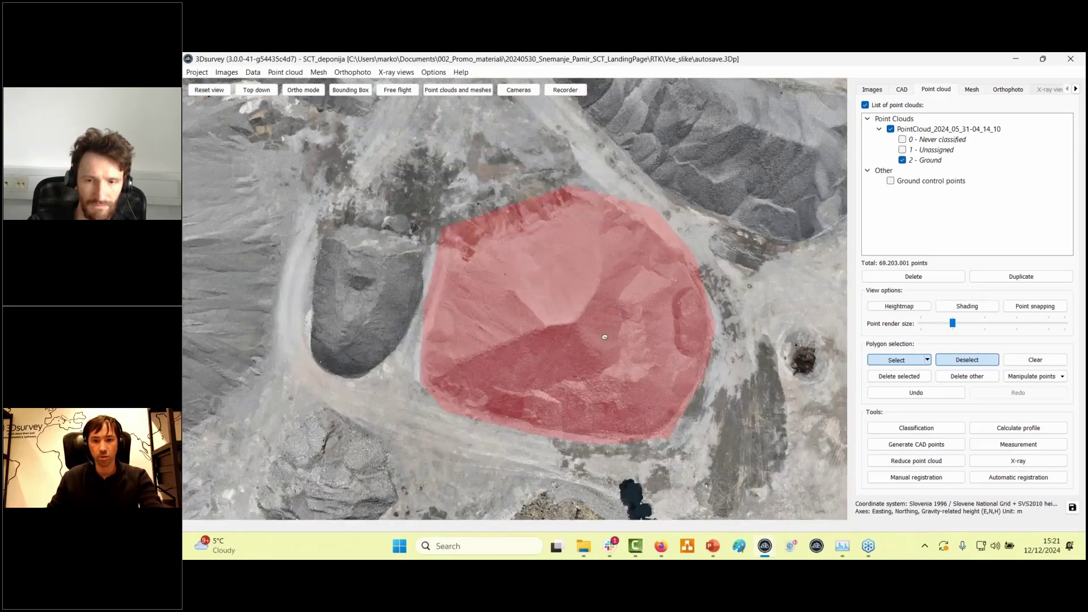
pyautogui.scroll(2, 604, 337)
pyautogui.moveTo(605, 337); pyautogui.dragTo(558, 272, button='middle')
pyautogui.rightClick(980, 130)
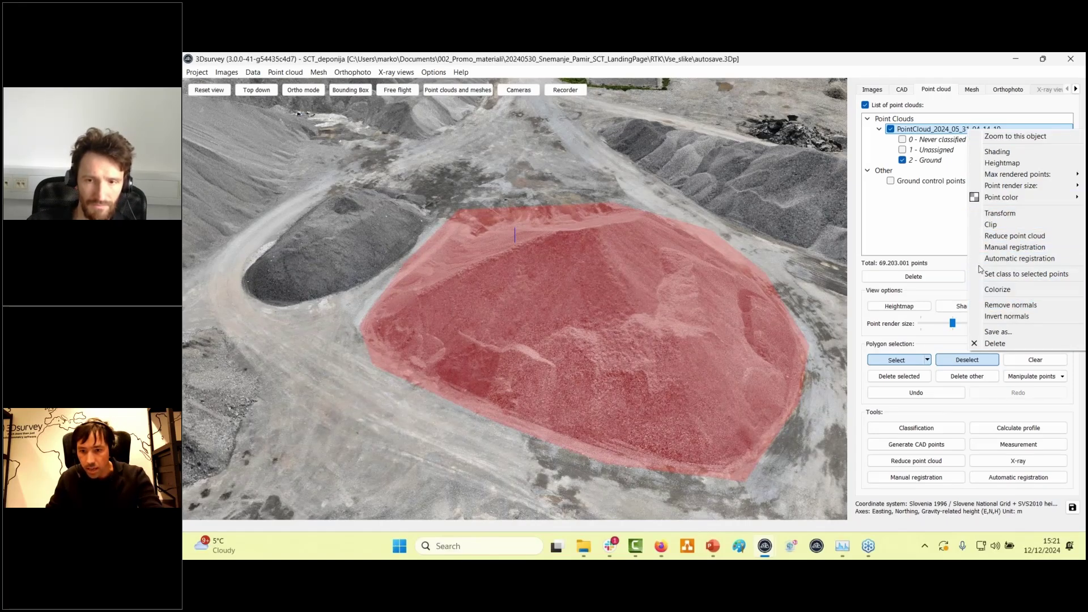
pyautogui.click(952, 268)
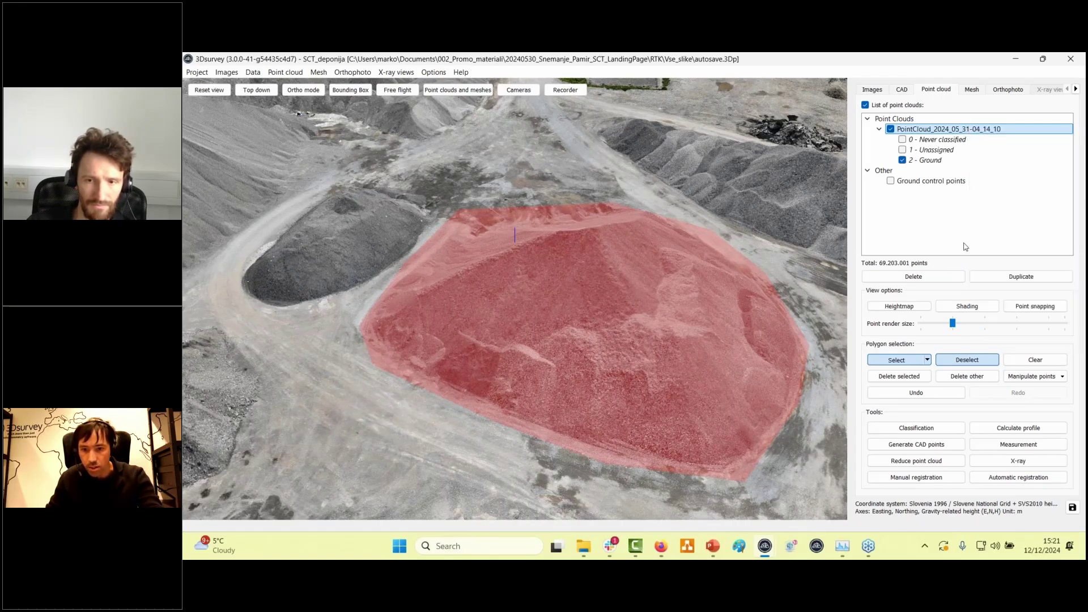
pyautogui.click(1027, 277)
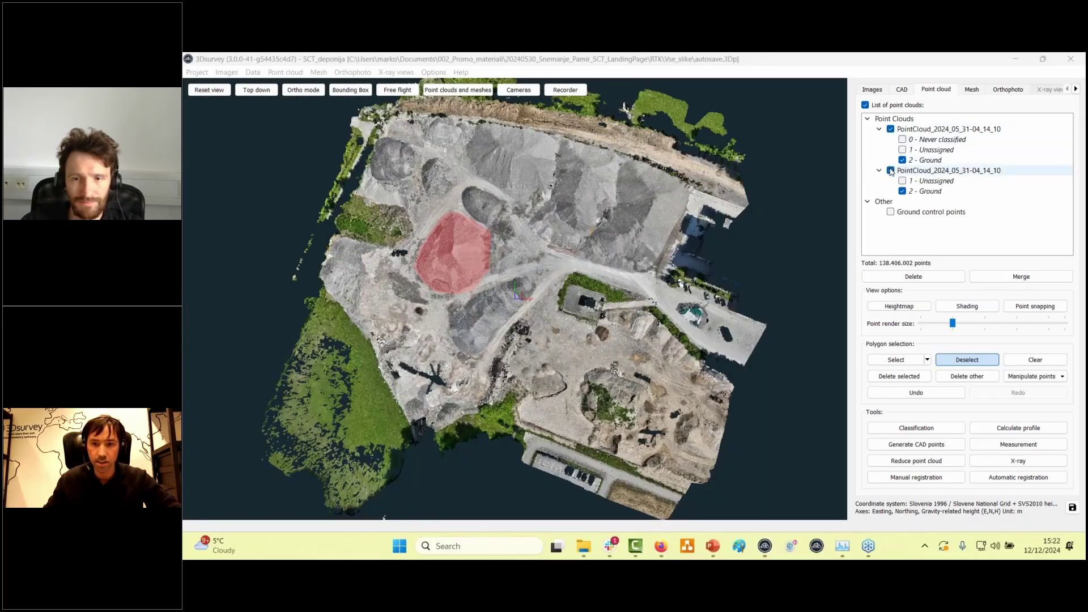
# Hide the original point cloud and delete the selected stockpile points from the duplicate
pyautogui.click(891, 129)
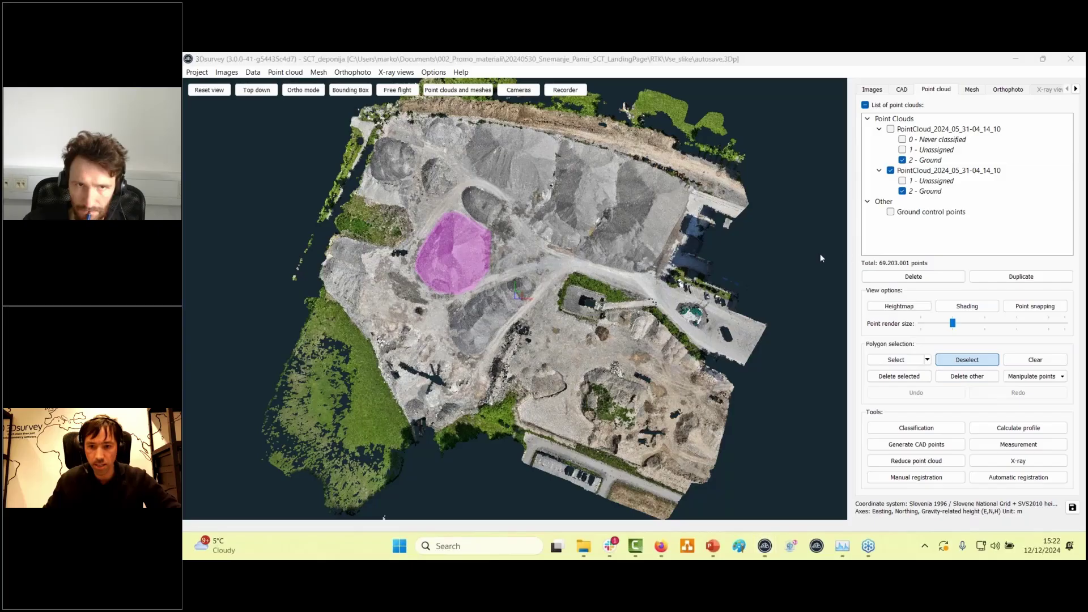
pyautogui.click(889, 377)
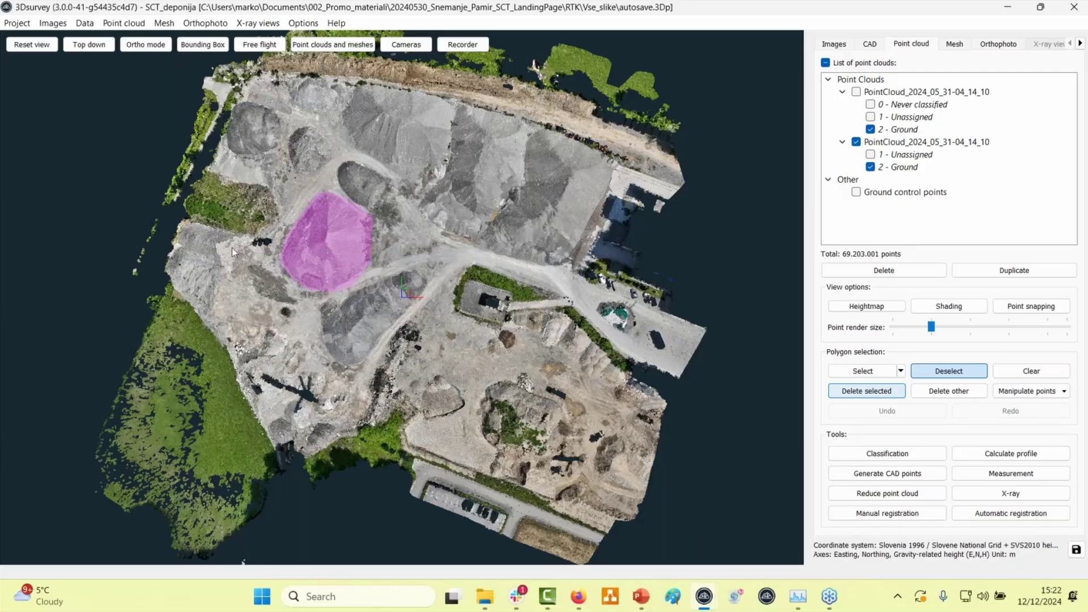
pyautogui.scroll(5, 324, 238)
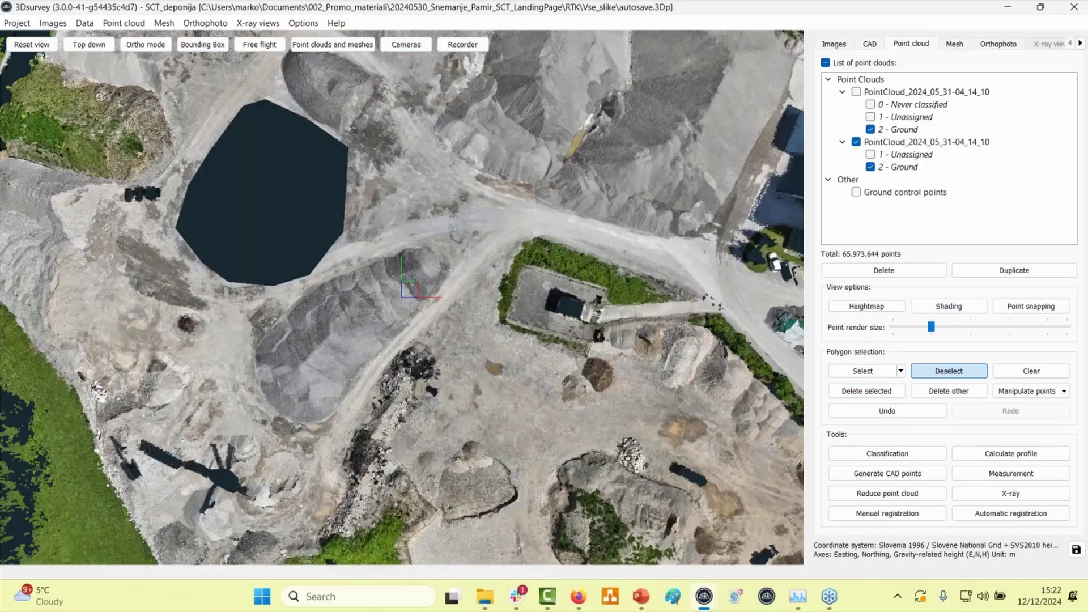
pyautogui.moveTo(340, 236); pyautogui.dragTo(570, 297)
pyautogui.scroll(3, 570, 297)
pyautogui.moveTo(570, 296); pyautogui.dragTo(589, 232, button='right')
pyautogui.scroll(1, 467, 259)
pyautogui.moveTo(578, 232); pyautogui.dragTo(484, 236)
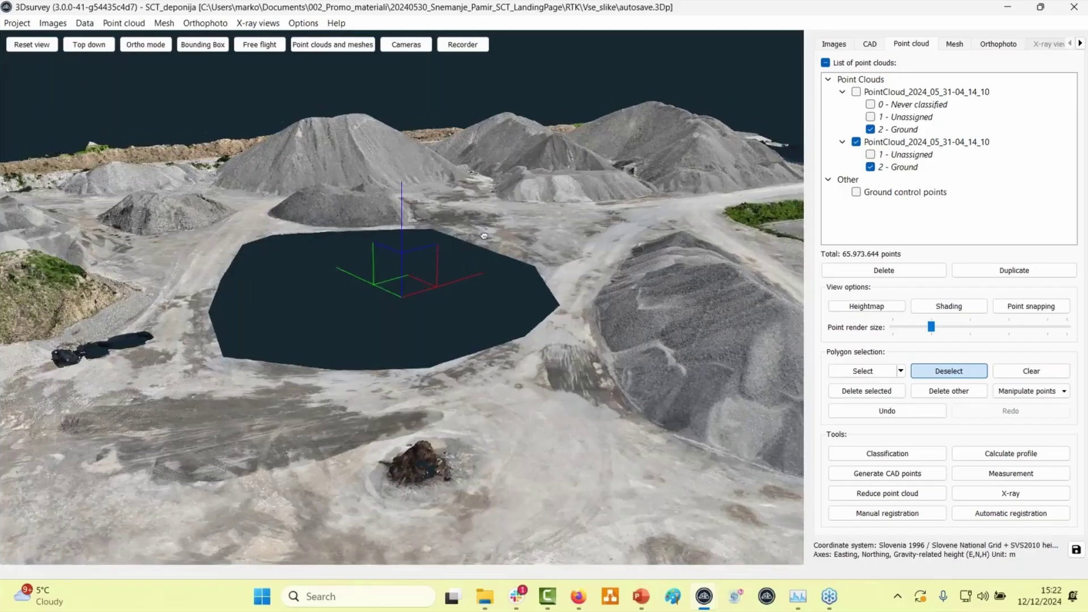
pyautogui.moveTo(484, 236); pyautogui.dragTo(497, 228, button='right')
# Calculate a regular grid mesh from the duplicate's 2 - Ground points with 0,50m cells, Optimized hole filling and a smoothing size of 1 cell
pyautogui.click(159, 26)
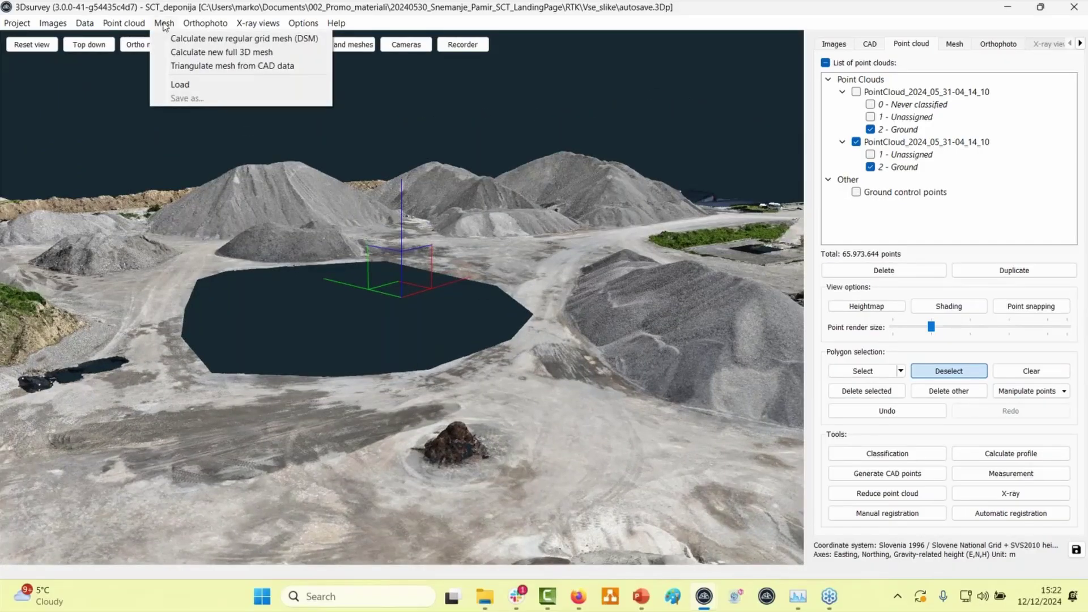
pyautogui.click(172, 39)
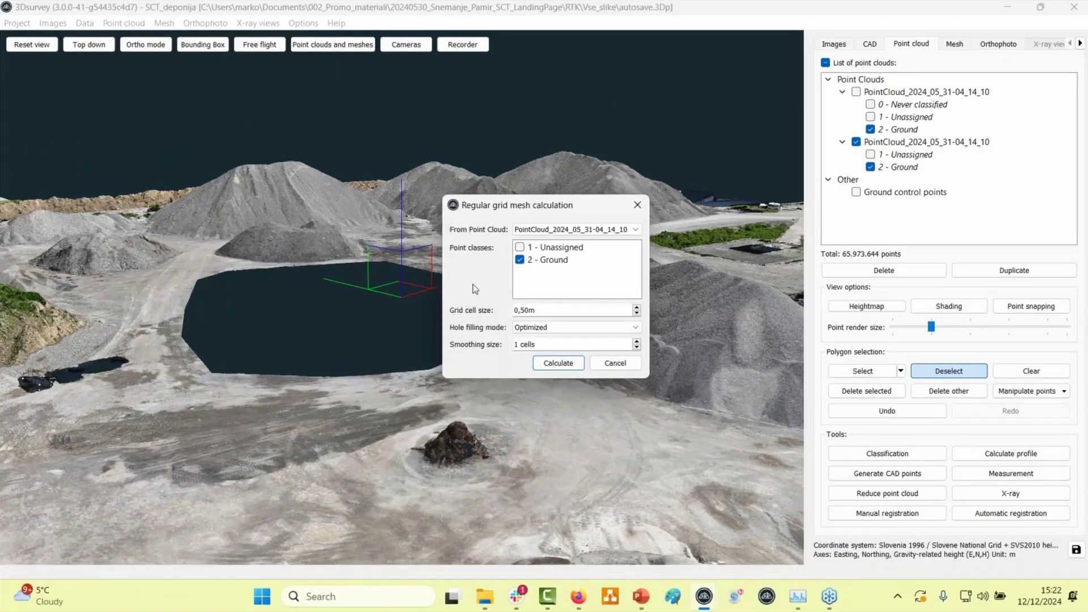
pyautogui.click(558, 363)
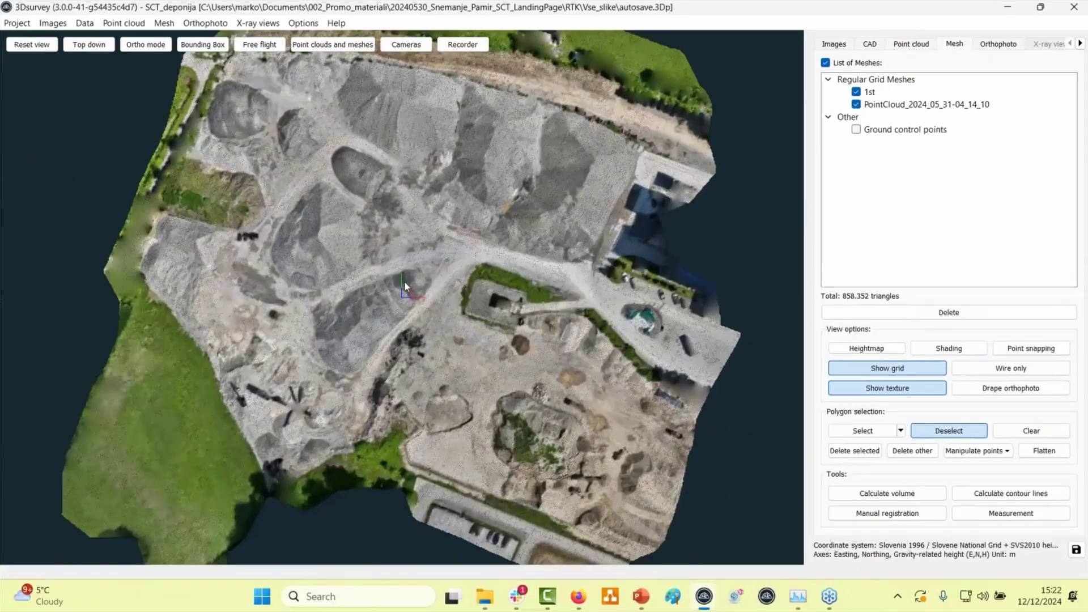
# Rename the newly calculated regular grid mesh as 2nd
pyautogui.doubleClick(886, 104)
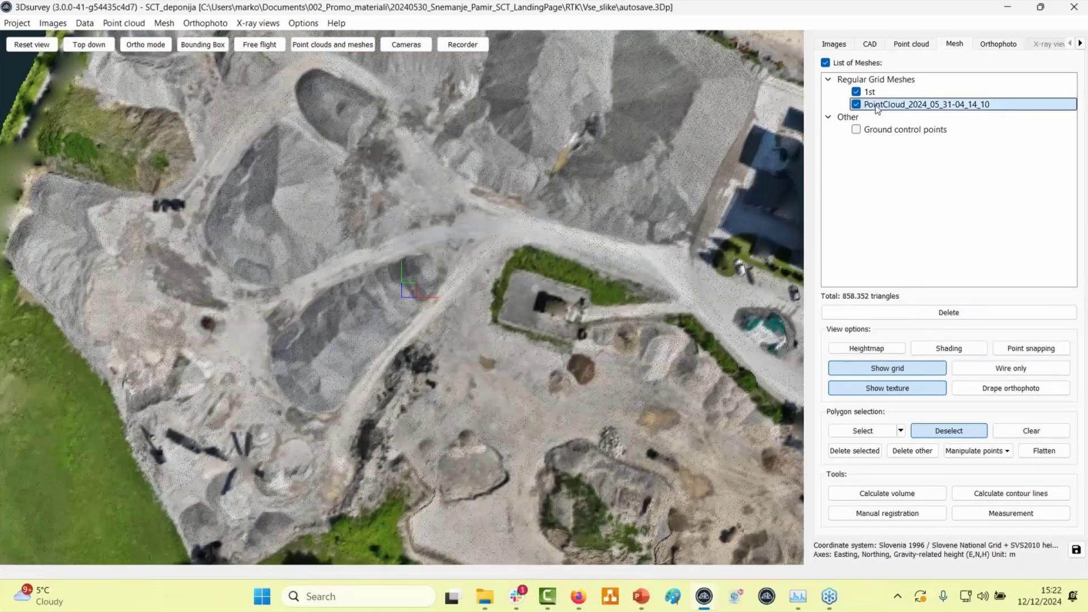
pyautogui.write('2nd')
pyautogui.press('Return')
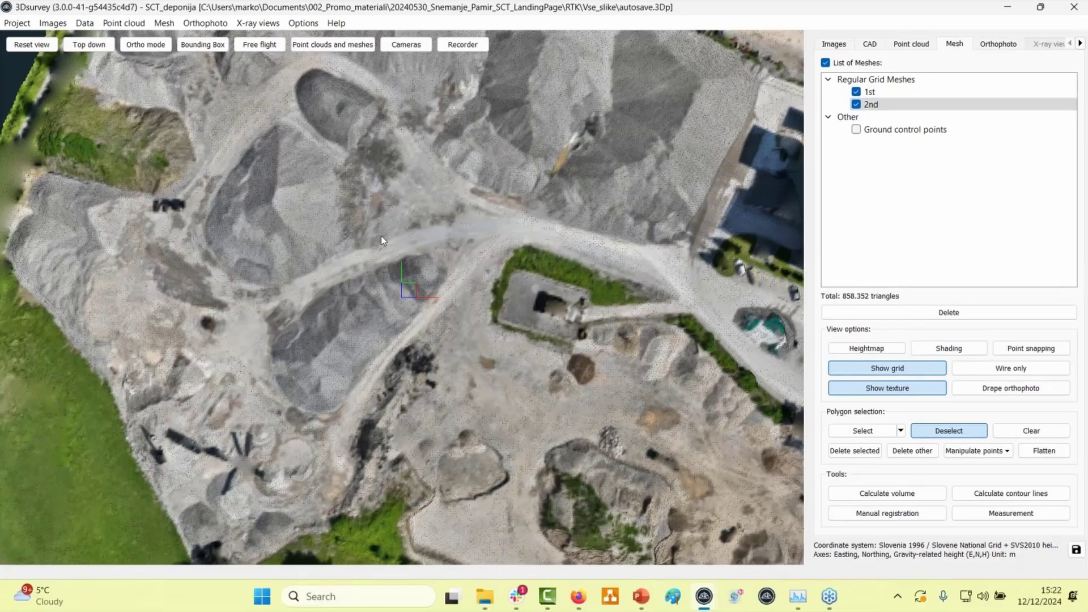
# Examine the conical stockpile from outside and look inside it at the gap between the 1st and 2nd meshes
pyautogui.scroll(3, 381, 236)
pyautogui.moveTo(591, 388); pyautogui.dragTo(669, 404)
pyautogui.scroll(4, 669, 404)
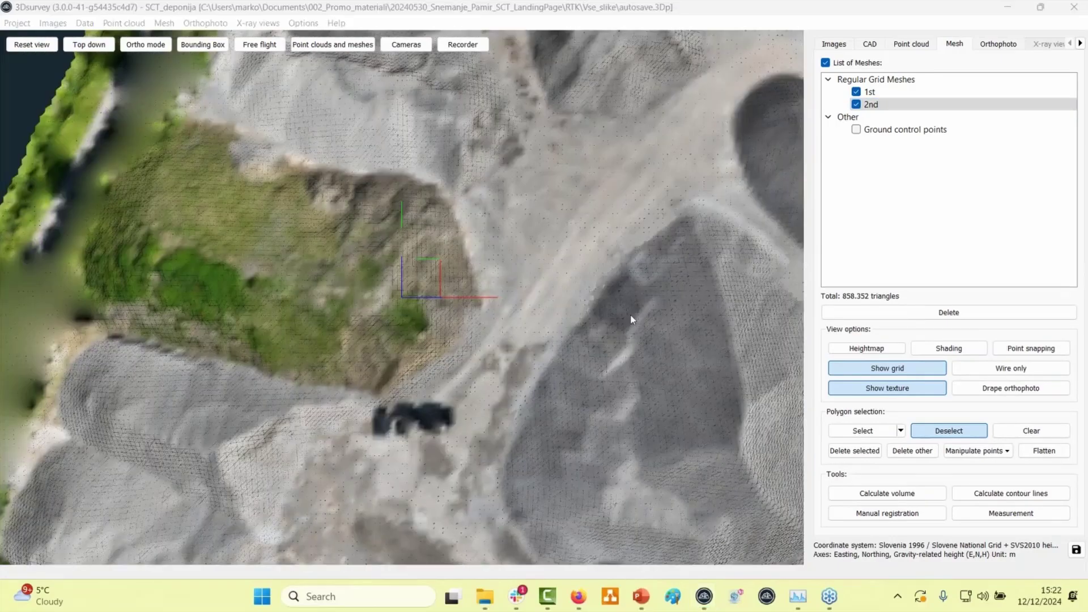
pyautogui.moveTo(632, 318); pyautogui.dragTo(392, 223)
pyautogui.scroll(1, 392, 224)
pyautogui.moveTo(392, 222); pyautogui.dragTo(528, 340, button='right')
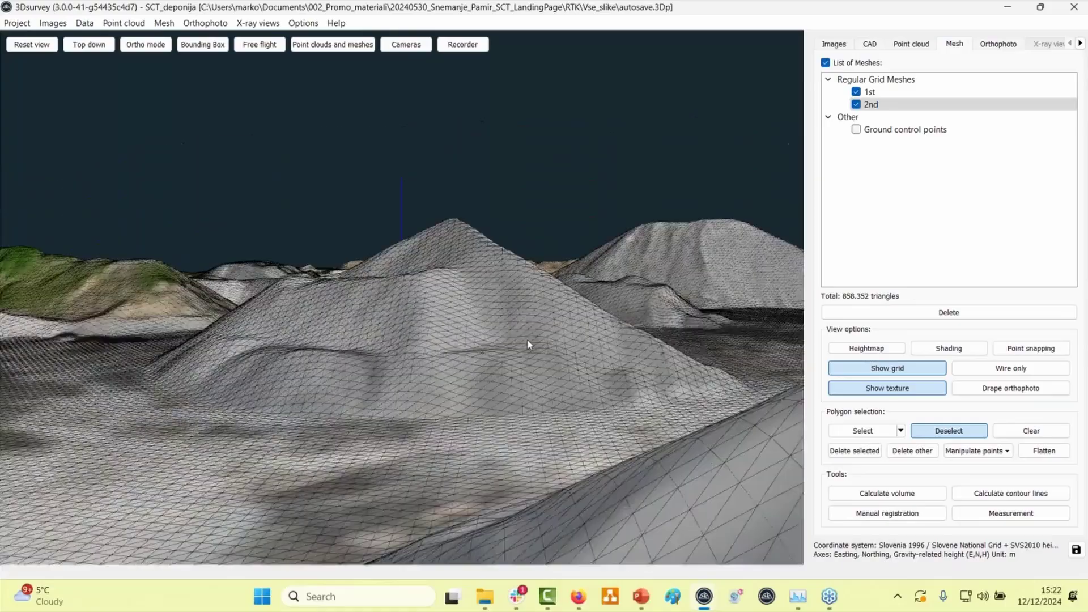
pyautogui.moveTo(528, 340); pyautogui.dragTo(468, 377)
pyautogui.scroll(10, 468, 376)
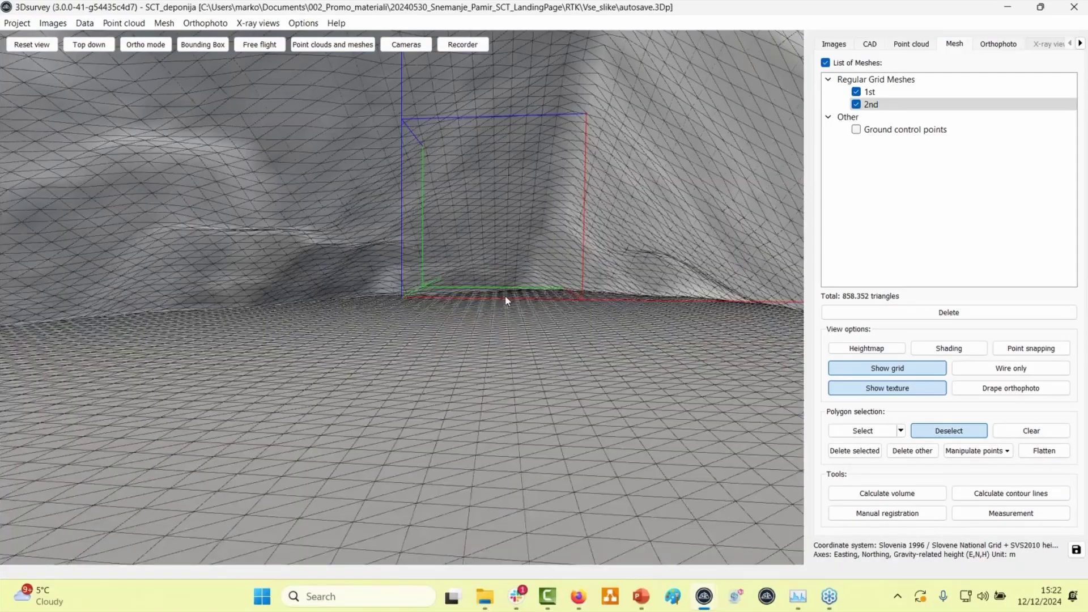
pyautogui.moveTo(505, 296); pyautogui.dragTo(539, 308)
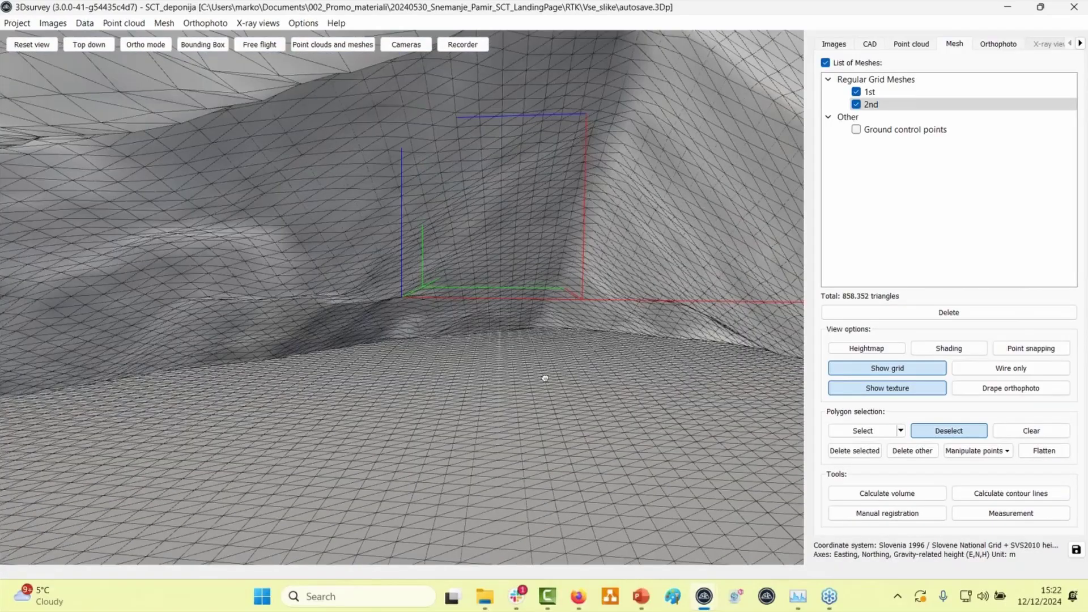
# Set the surface color of the 2nd mesh to the custom green #00aa00
pyautogui.rightClick(891, 105)
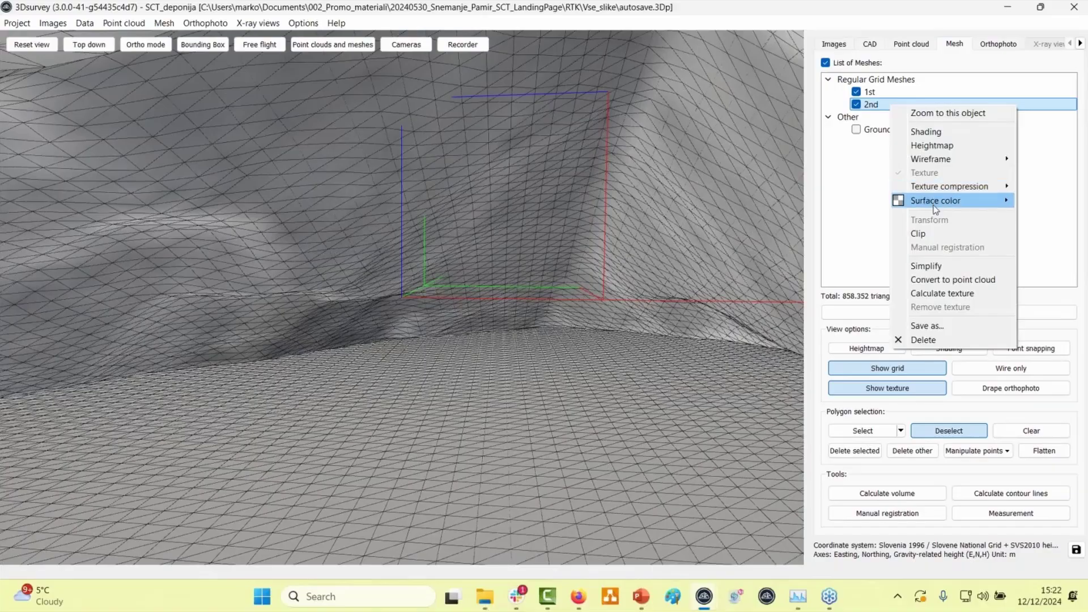
pyautogui.moveTo(934, 209)
pyautogui.click(1035, 214)
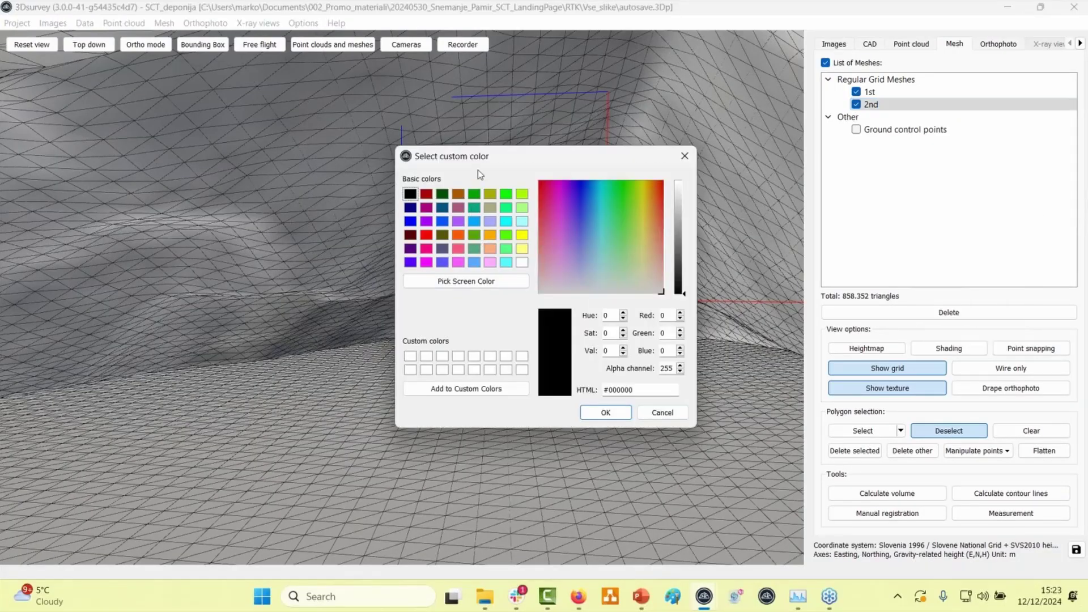
pyautogui.click(478, 195)
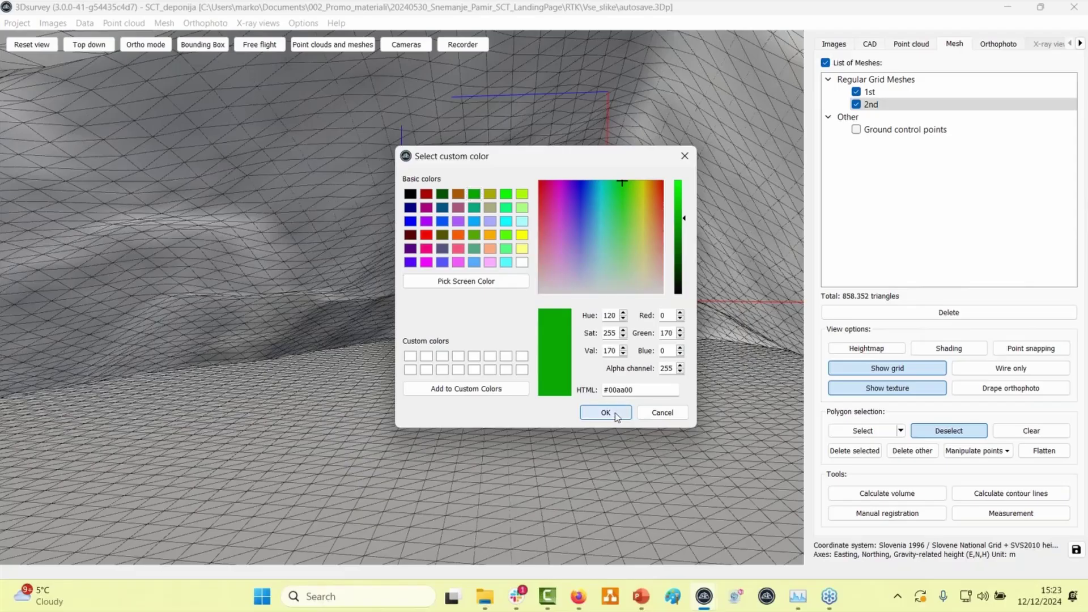
pyautogui.click(616, 414)
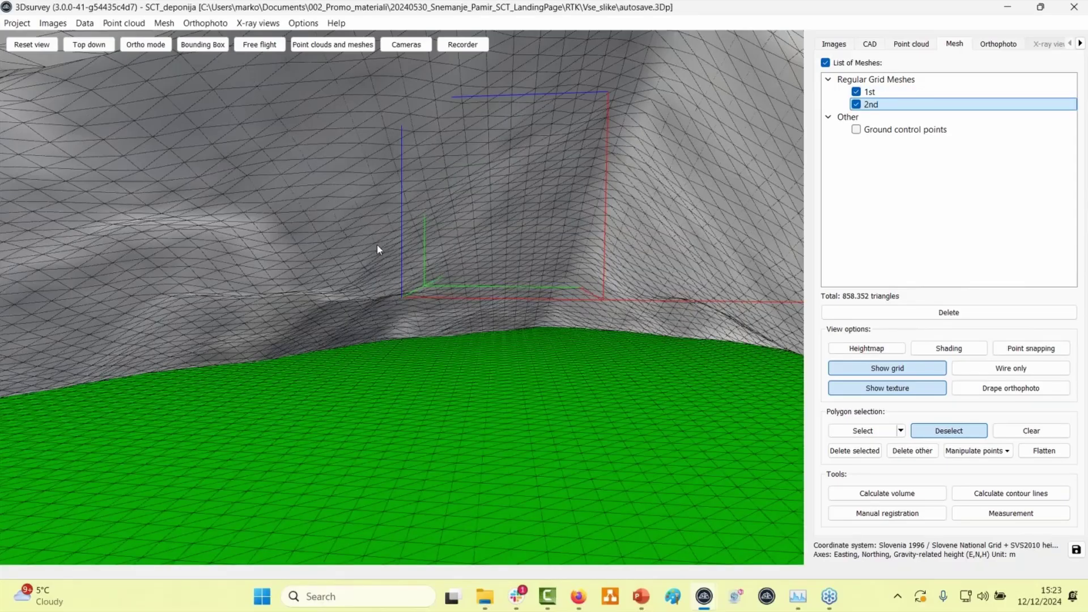
# Turn on the bounding box around the two meshes and bring the whole box into view
pyautogui.scroll(-5, 378, 246)
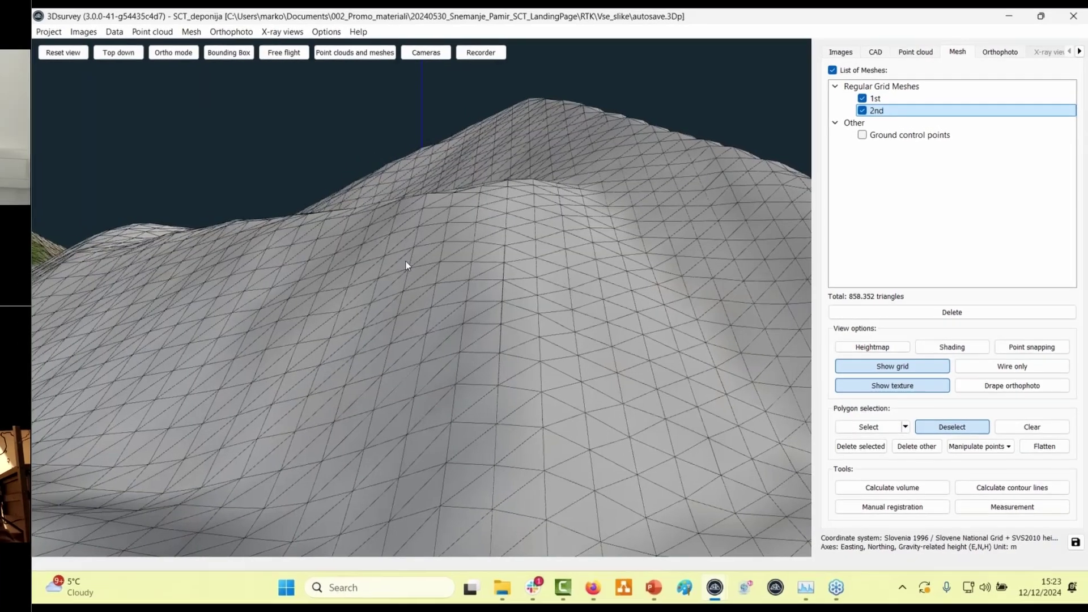
pyautogui.moveTo(387, 259); pyautogui.dragTo(548, 297)
pyautogui.scroll(-5, 528, 348)
pyautogui.click(350, 90)
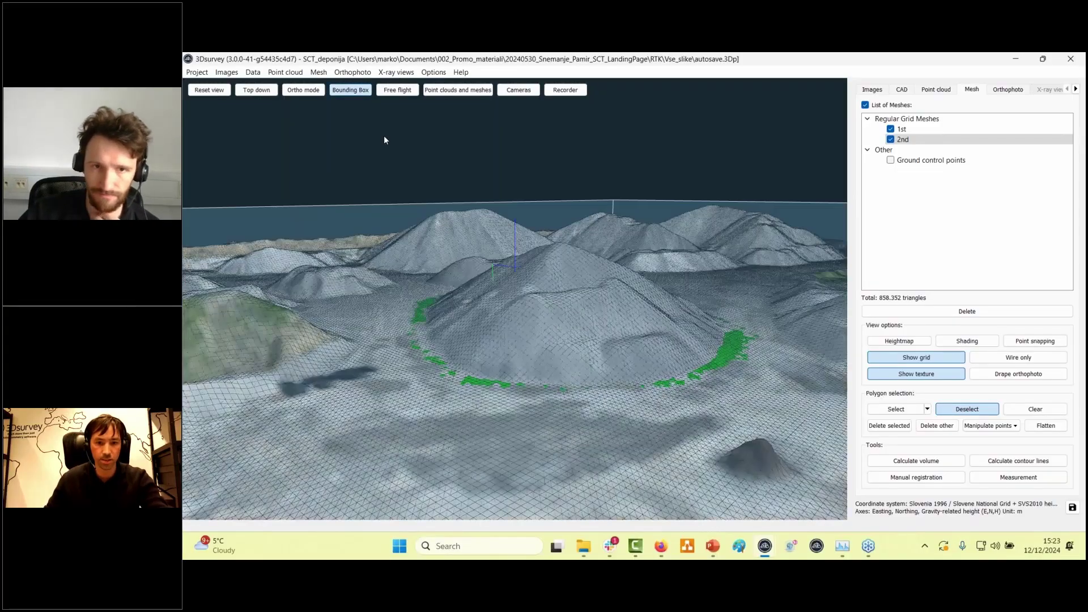
pyautogui.scroll(-5, 681, 331)
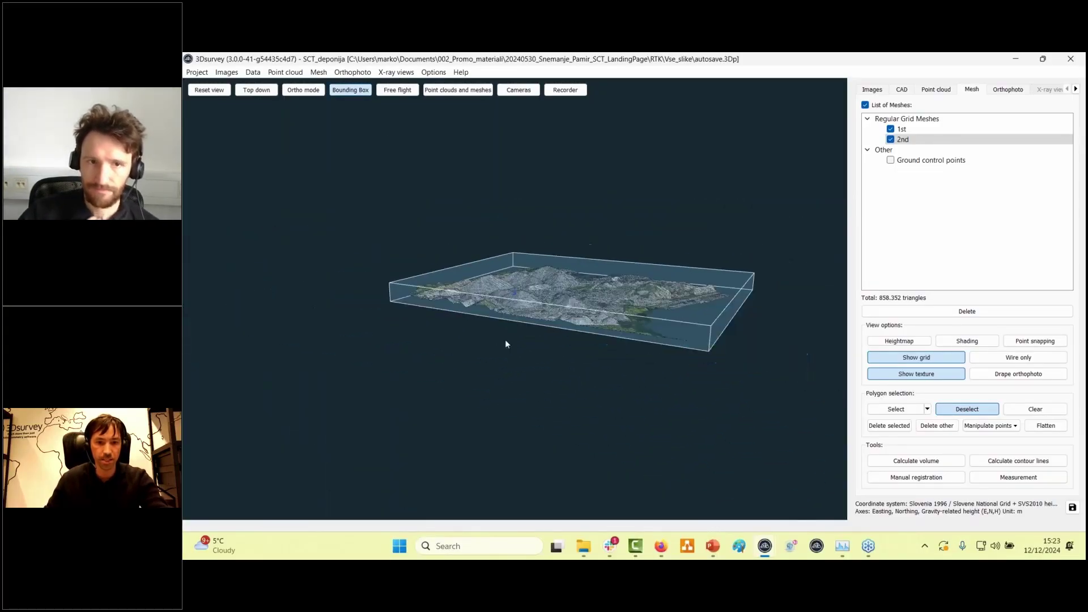
# Hide the mesh grid and narrow the bounding box to a thin vertical slice showing both meshes in profile through the conical stockpile
pyautogui.moveTo(680, 342); pyautogui.dragTo(536, 341)
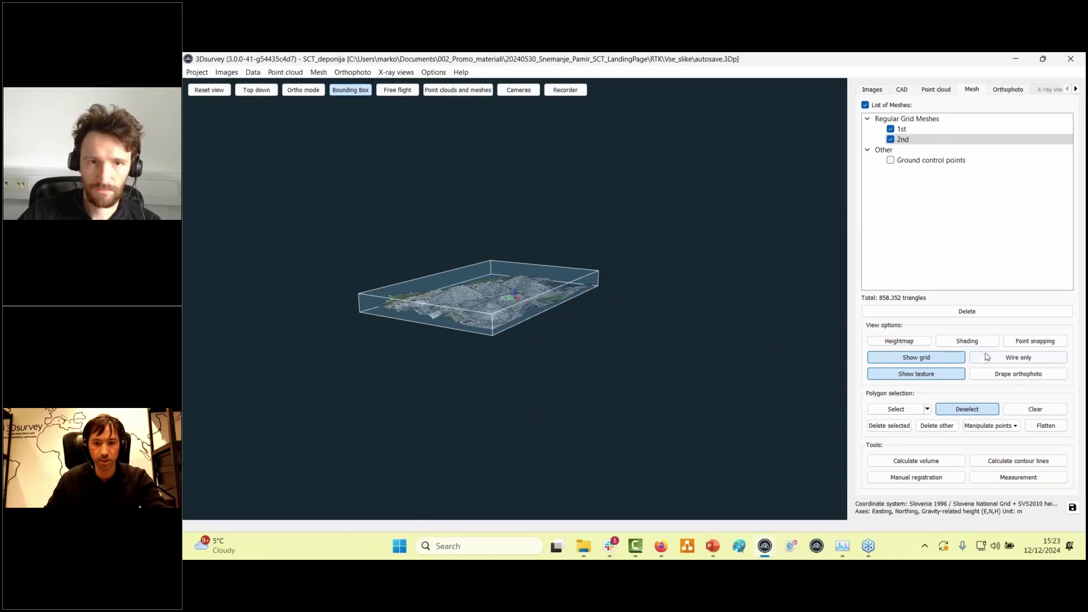
pyautogui.click(944, 363)
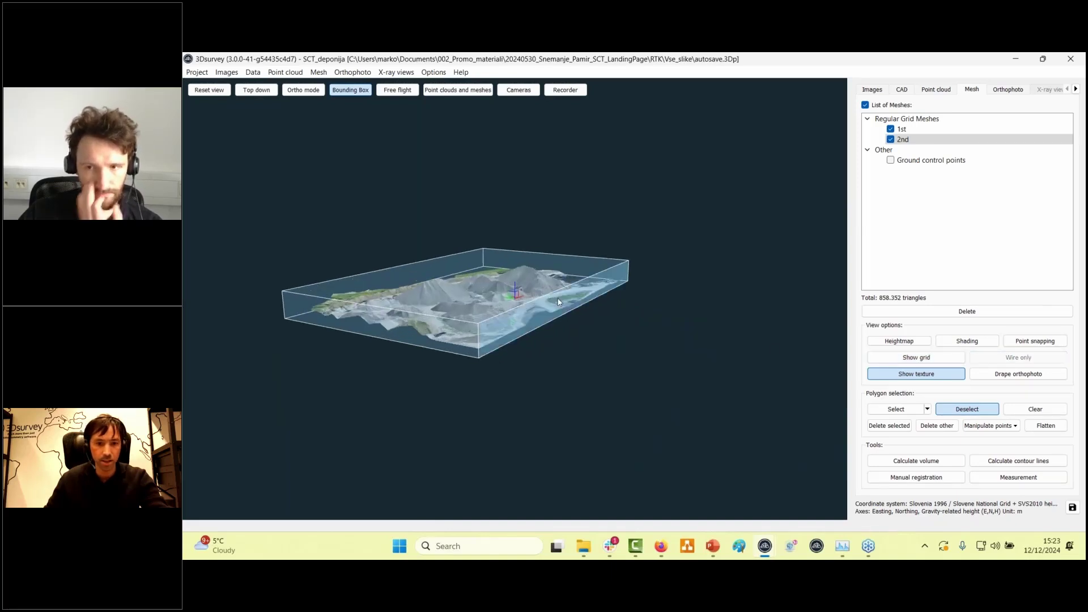
pyautogui.scroll(5, 546, 308)
pyautogui.moveTo(497, 338); pyautogui.dragTo(424, 276)
pyautogui.scroll(4, 419, 273)
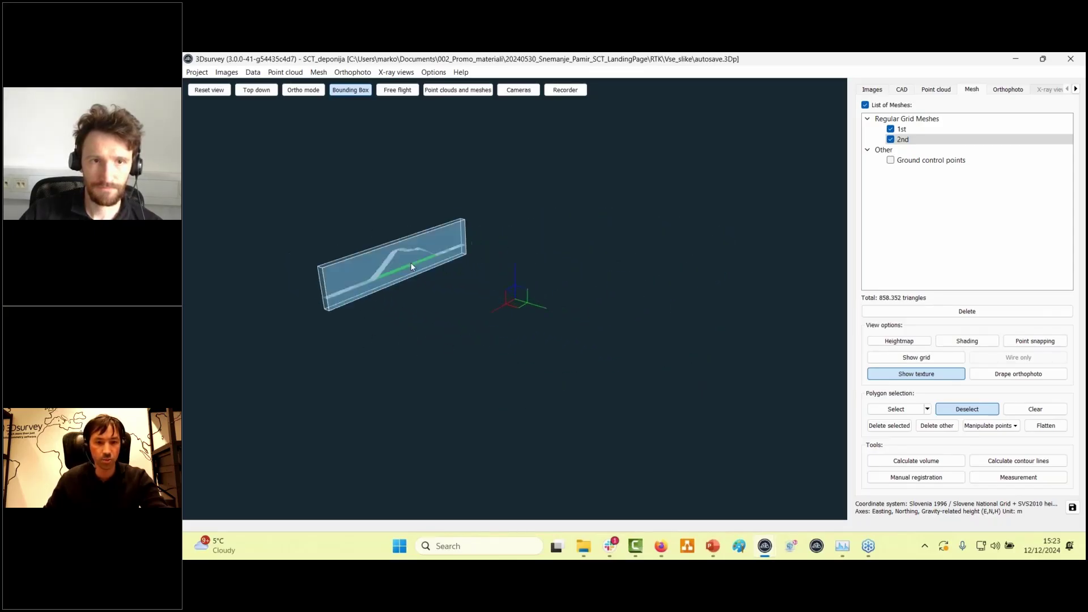
pyautogui.doubleClick(412, 265)
pyautogui.scroll(5, 588, 338)
pyautogui.moveTo(531, 361); pyautogui.dragTo(929, 161)
pyautogui.moveTo(541, 344); pyautogui.dragTo(542, 367)
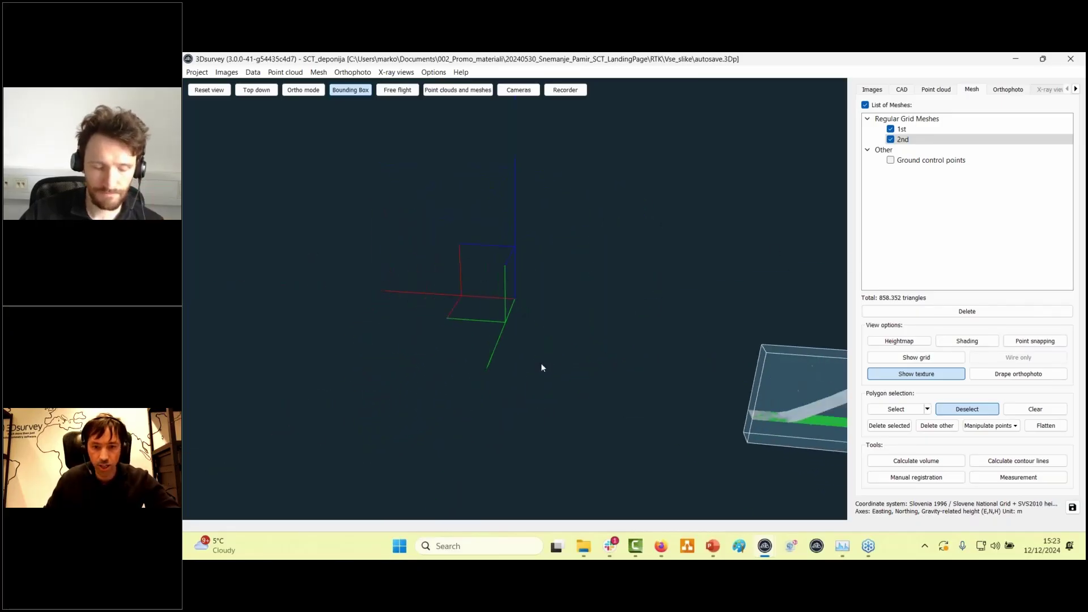
pyautogui.moveTo(563, 279); pyautogui.dragTo(633, 338)
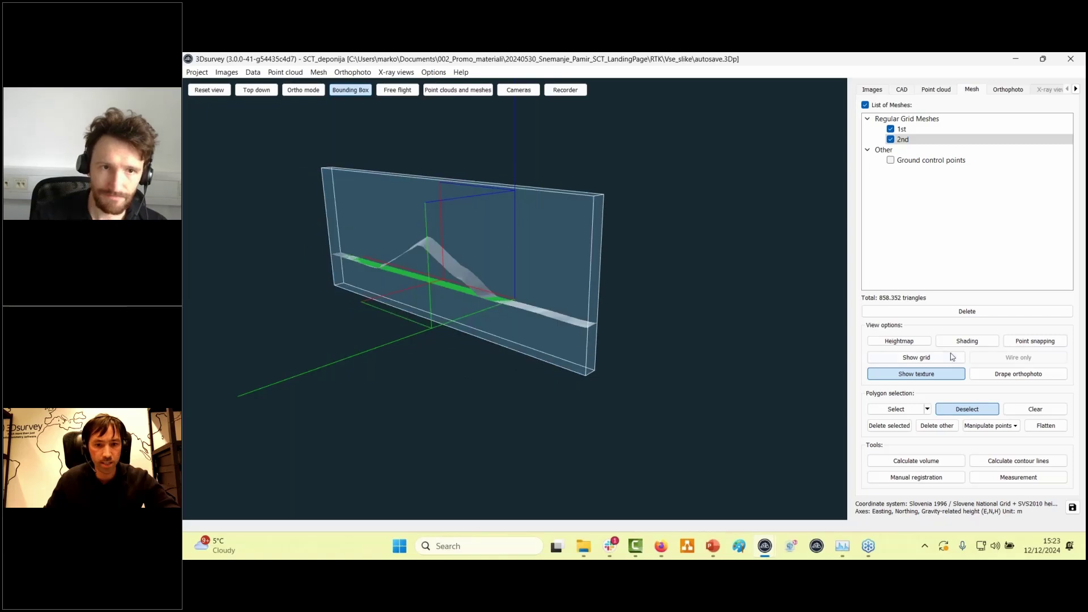
# Turn the mesh grid back on, inspect the gap between the 1st and 2nd meshes in the cross-section, and switch off the bounding box
pyautogui.click(916, 357)
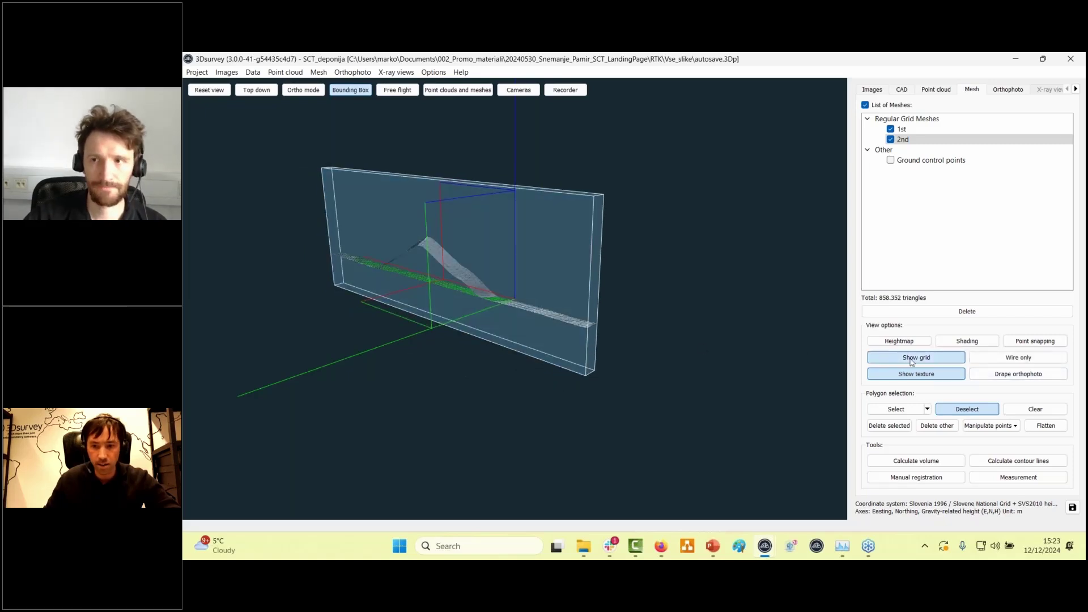
pyautogui.moveTo(502, 284); pyautogui.dragTo(352, 382)
pyautogui.moveTo(352, 381); pyautogui.dragTo(233, 194, button='right')
pyautogui.moveTo(742, 261); pyautogui.dragTo(483, 176)
pyautogui.moveTo(484, 176); pyautogui.dragTo(483, 240, button='right')
pyautogui.click(350, 90)
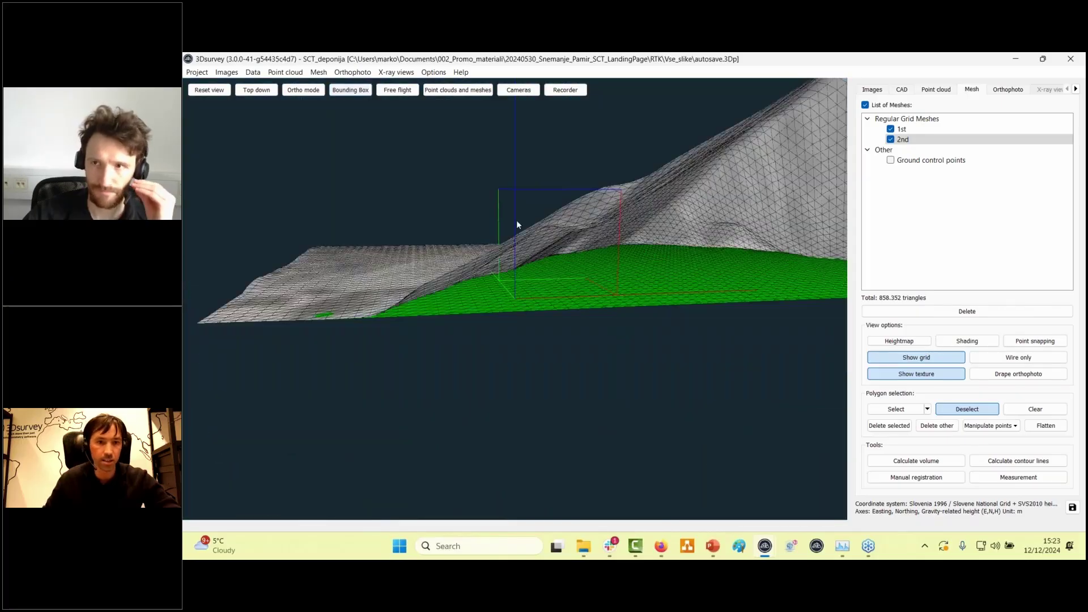
pyautogui.moveTo(388, 250); pyautogui.dragTo(429, 357, button='right')
pyautogui.moveTo(523, 319); pyautogui.dragTo(652, 267)
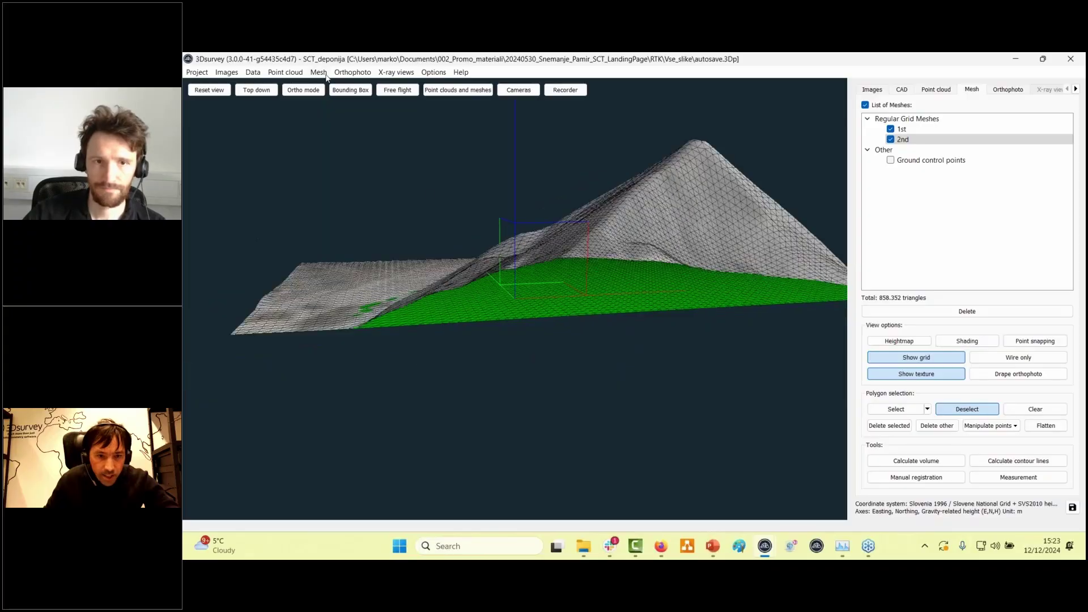
# Reset the view to the full meshes and select the conical stockpile with a polygon around its base, seen from above
pyautogui.click(224, 93)
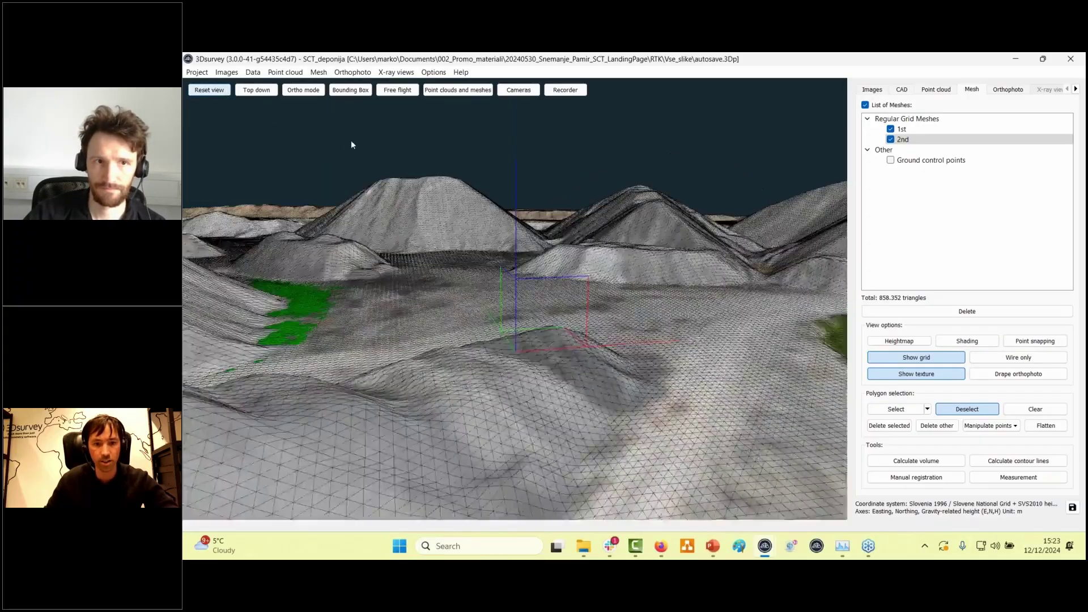
pyautogui.scroll(10, 436, 238)
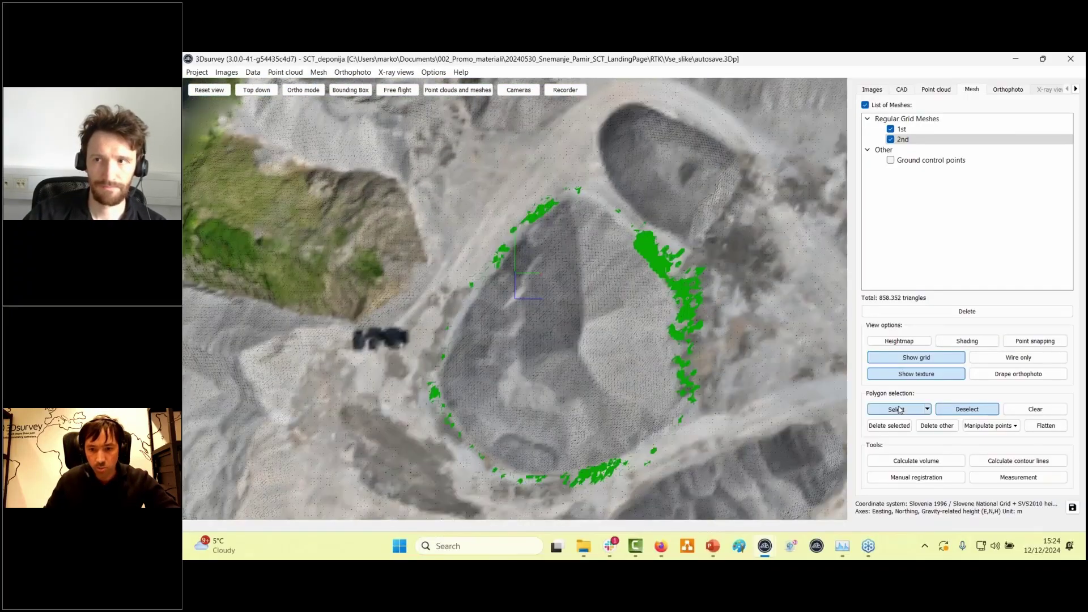
pyautogui.click(900, 409)
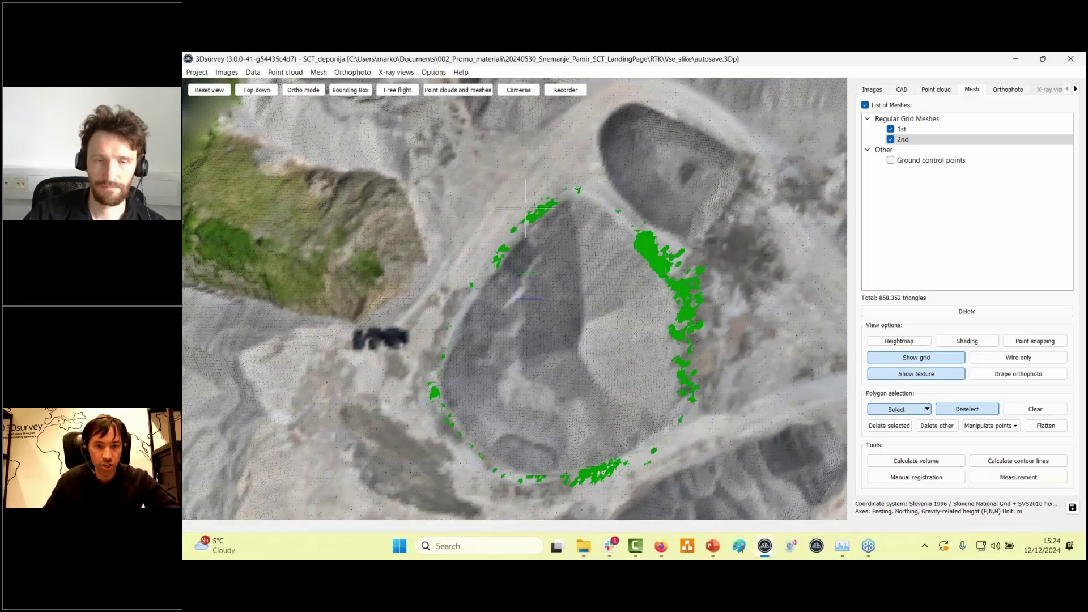
pyautogui.click(534, 196)
pyautogui.click(456, 294)
pyautogui.click(429, 404)
pyautogui.click(447, 448)
pyautogui.click(516, 479)
pyautogui.click(617, 471)
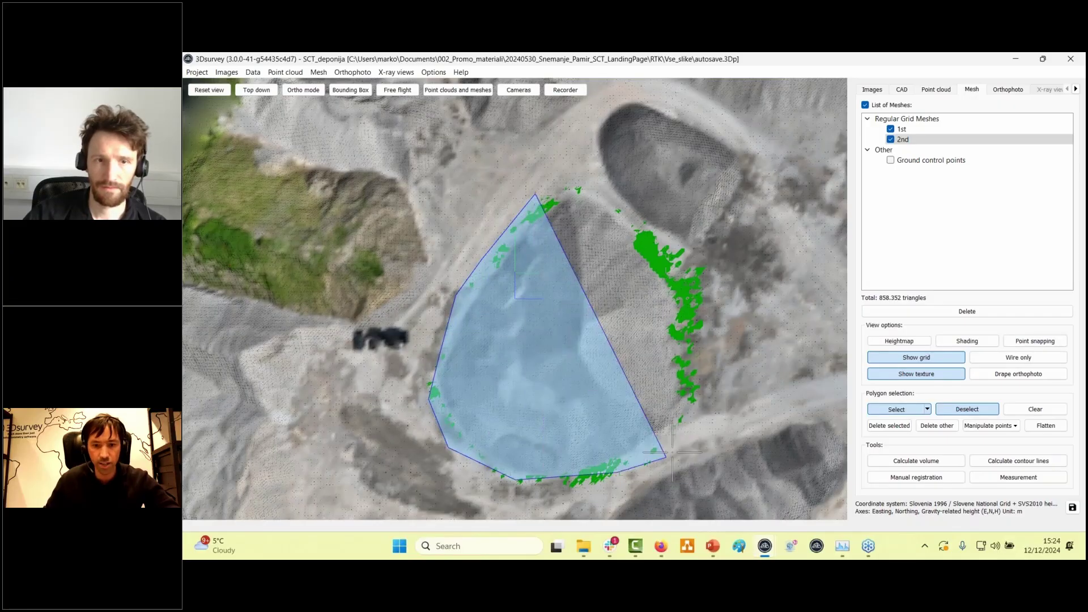
pyautogui.click(680, 447)
pyautogui.click(731, 396)
pyautogui.click(732, 317)
pyautogui.click(720, 275)
pyautogui.click(706, 133)
pyautogui.click(642, 153)
pyautogui.click(618, 182)
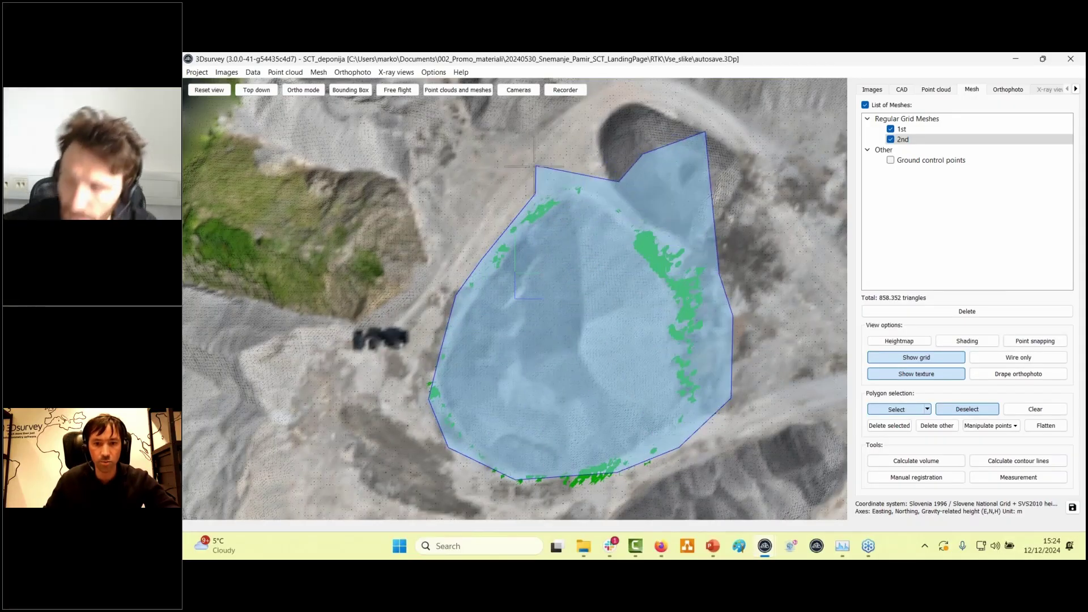
pyautogui.rightClick(570, 202)
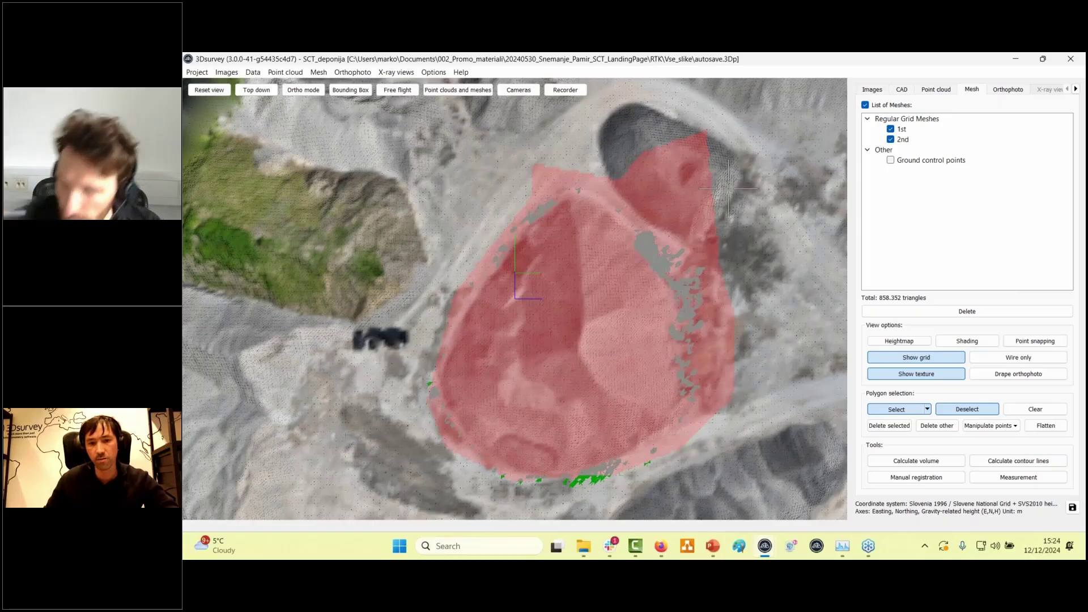
# Deselect the part of the smaller neighbouring pile with a polygon so that only the conical stockpile stays selected
pyautogui.moveTo(683, 213); pyautogui.dragTo(580, 266, button='middle')
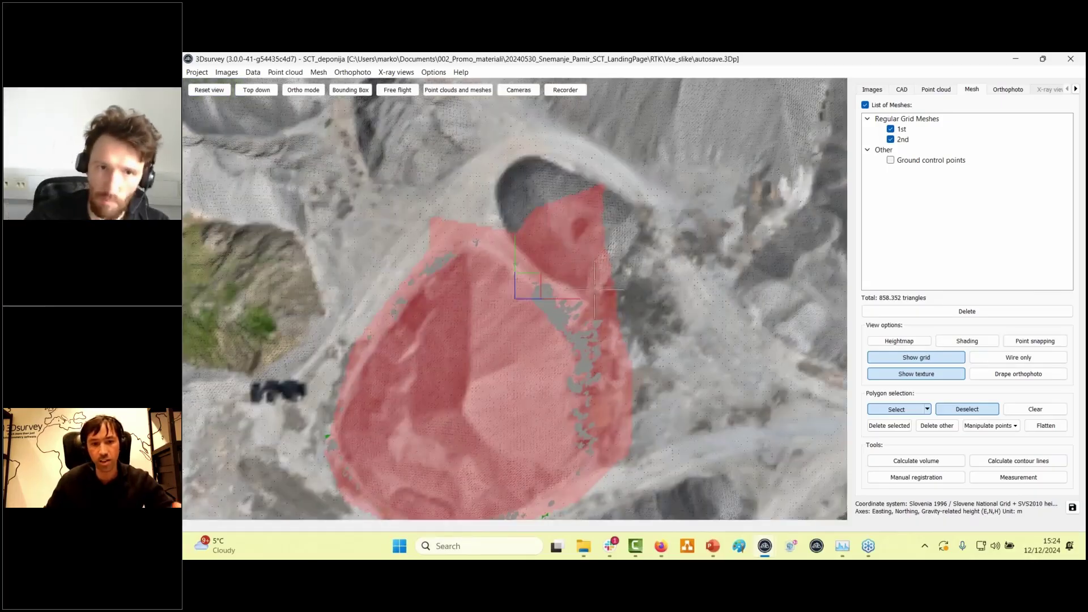
pyautogui.click(966, 410)
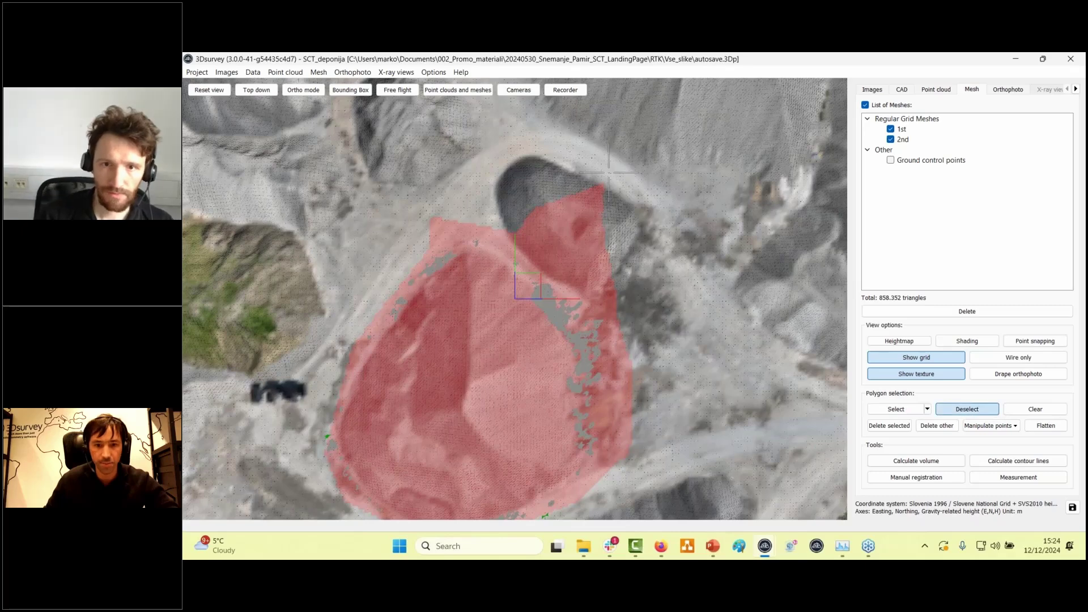
pyautogui.click(591, 162)
pyautogui.click(546, 194)
pyautogui.click(509, 241)
pyautogui.click(616, 342)
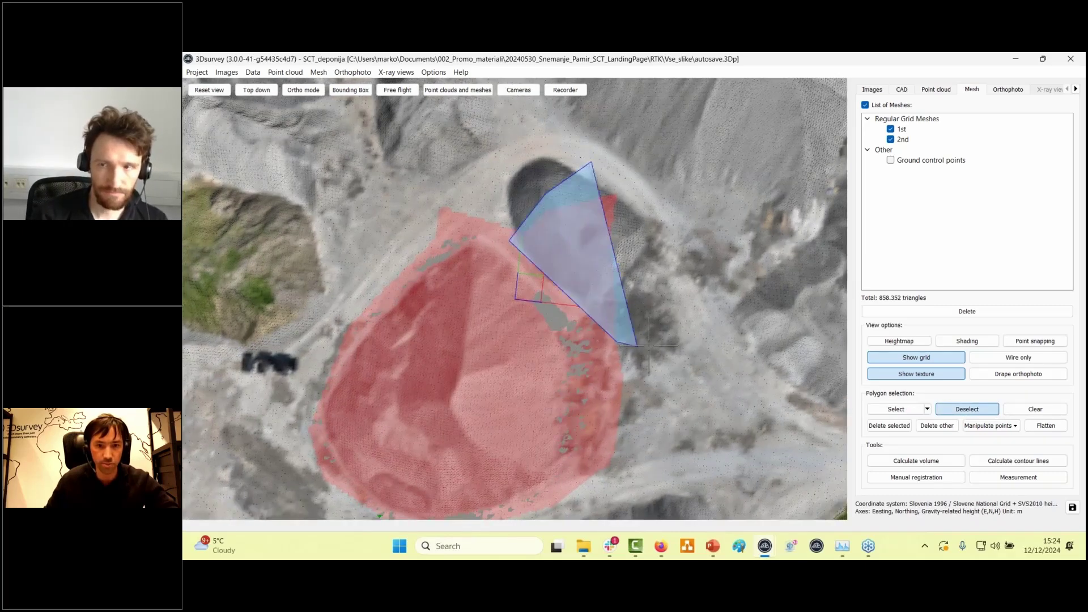
pyautogui.click(657, 342)
pyautogui.click(670, 313)
pyautogui.rightClick(675, 281)
pyautogui.moveTo(663, 178); pyautogui.dragTo(653, 281)
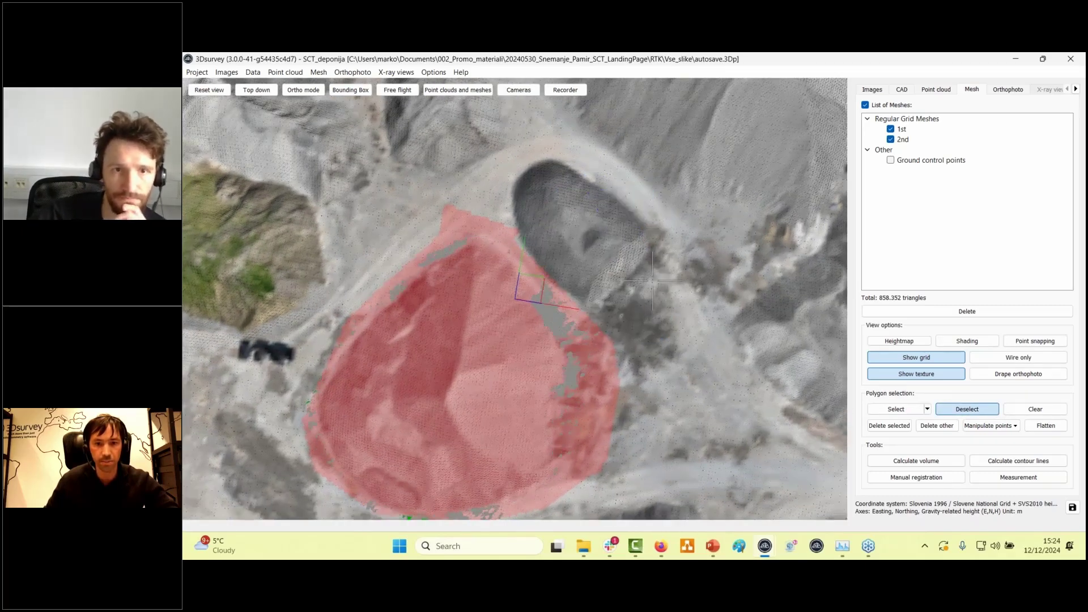
# Calculate the volume from the current selection with 2nd as initial surface and 1st as final surface, and close the volume results
pyautogui.scroll(-4, 675, 301)
pyautogui.moveTo(602, 411); pyautogui.dragTo(693, 322, button='right')
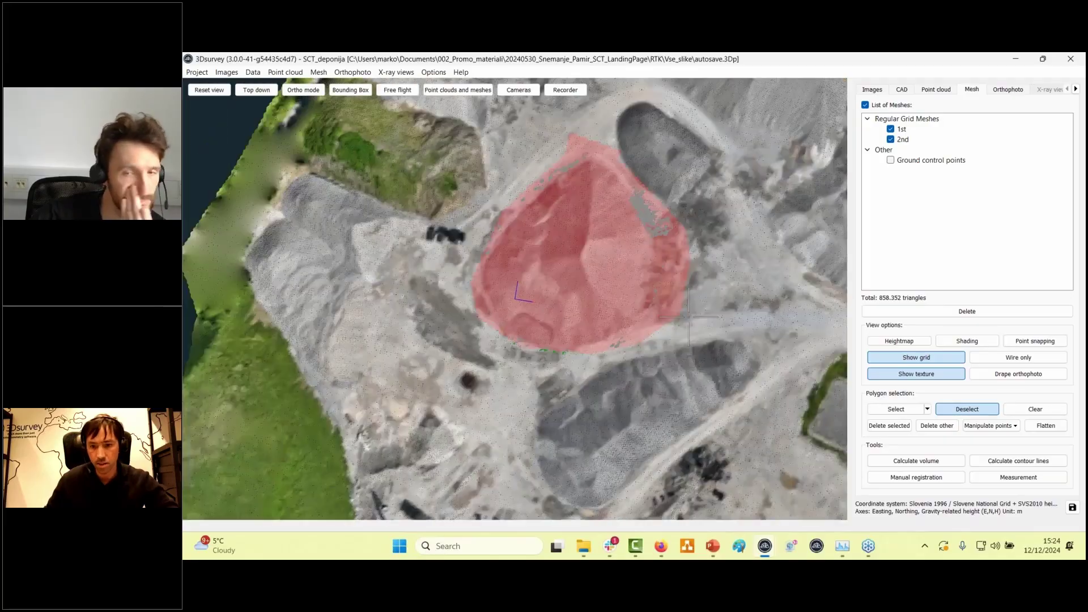
pyautogui.moveTo(693, 322); pyautogui.dragTo(704, 228)
pyautogui.click(945, 466)
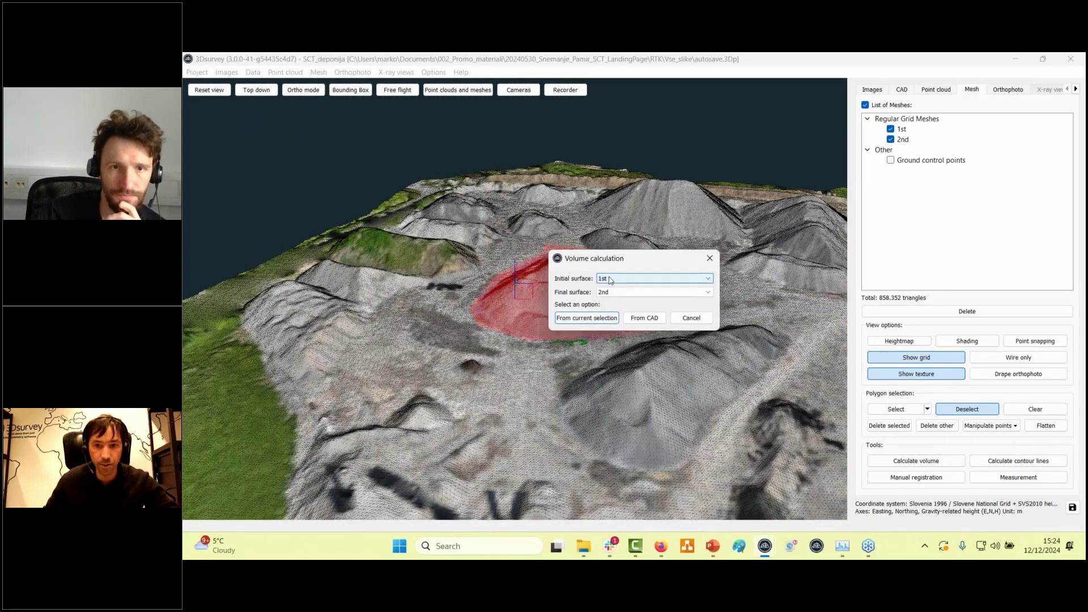
pyautogui.click(614, 285)
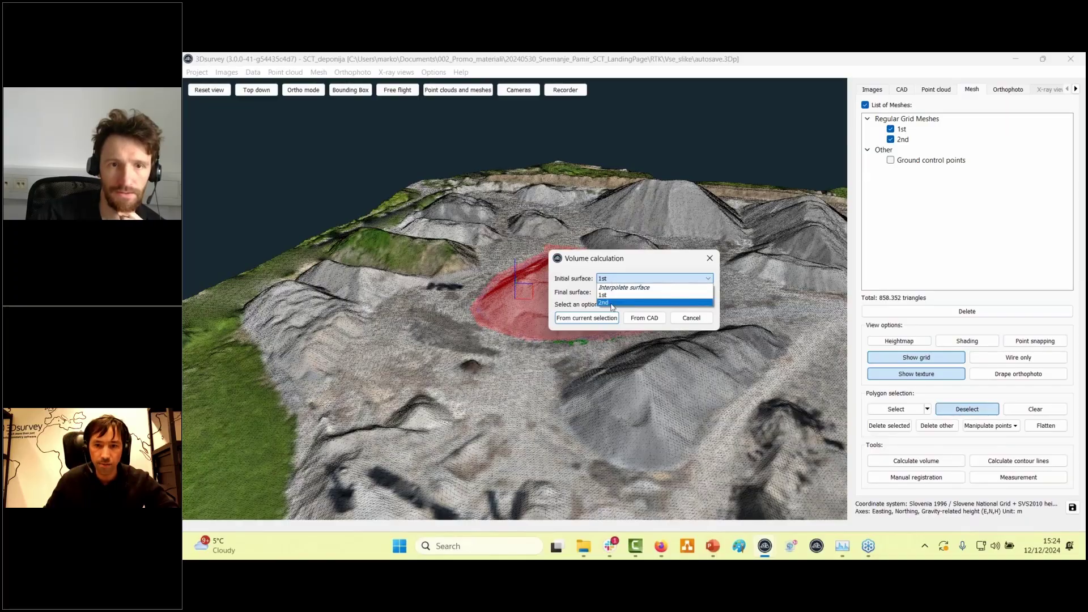
pyautogui.click(612, 303)
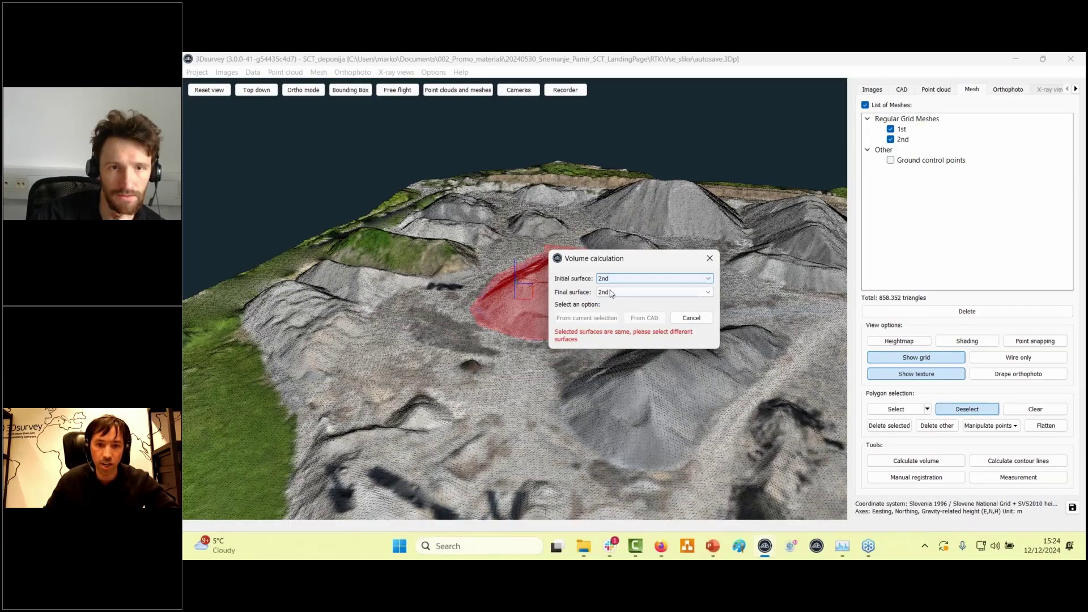
pyautogui.click(611, 293)
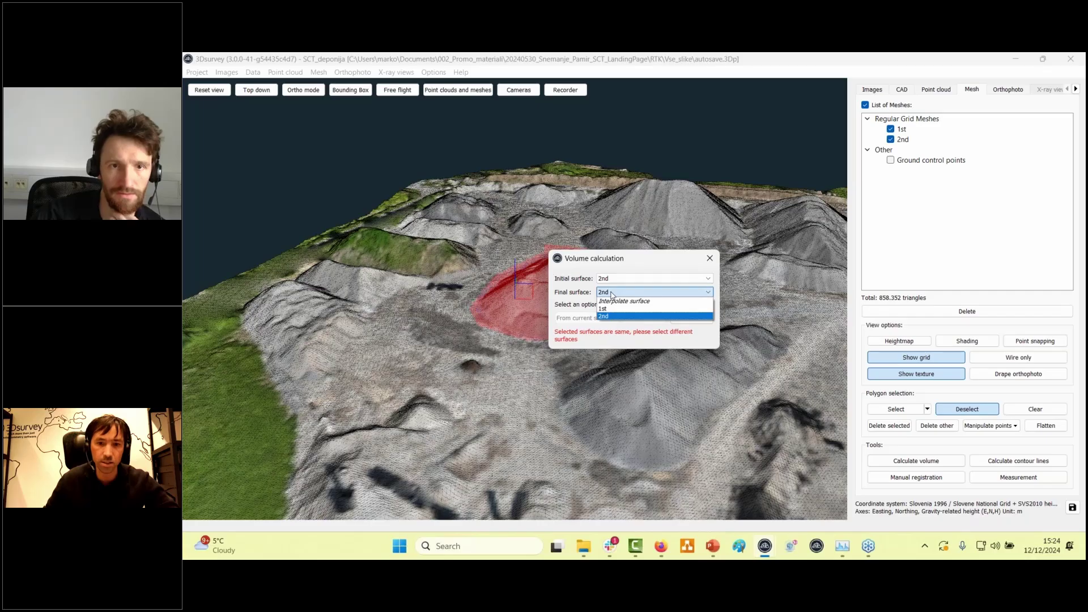
pyautogui.click(613, 309)
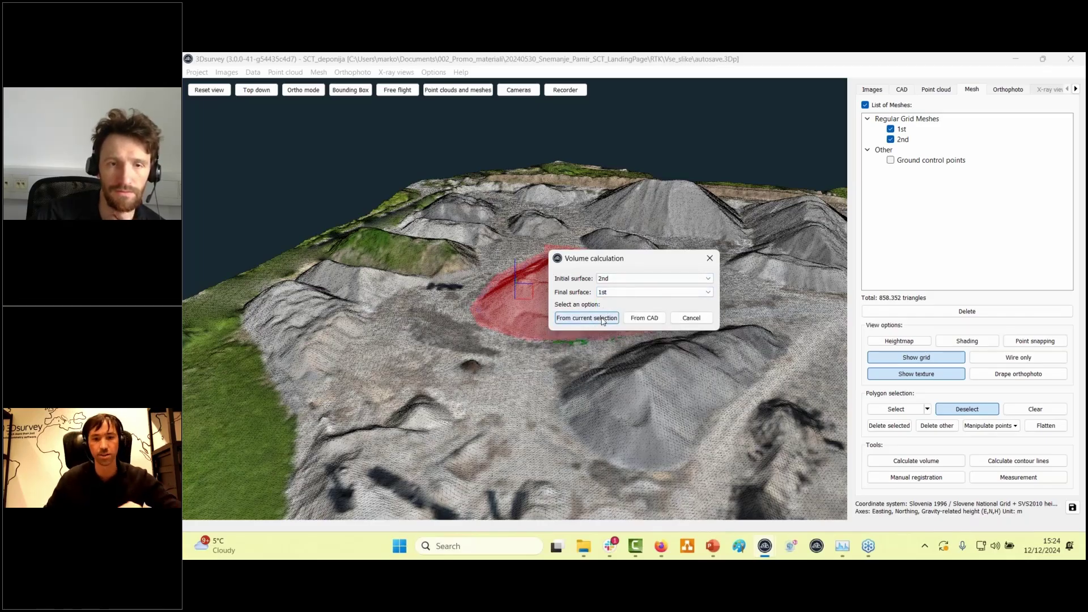
pyautogui.click(602, 319)
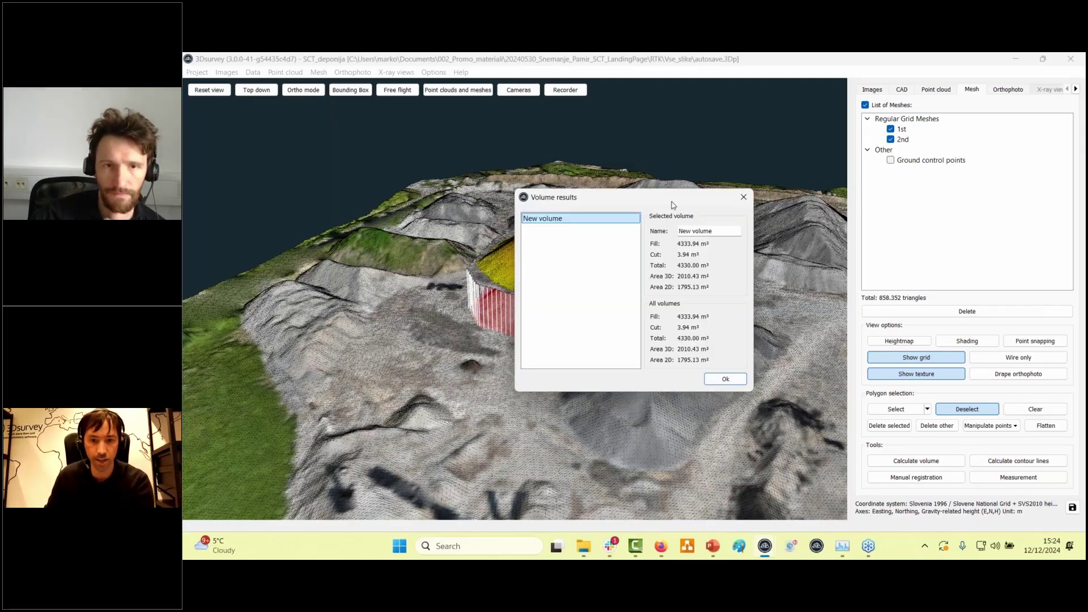
pyautogui.moveTo(681, 207); pyautogui.dragTo(867, 181)
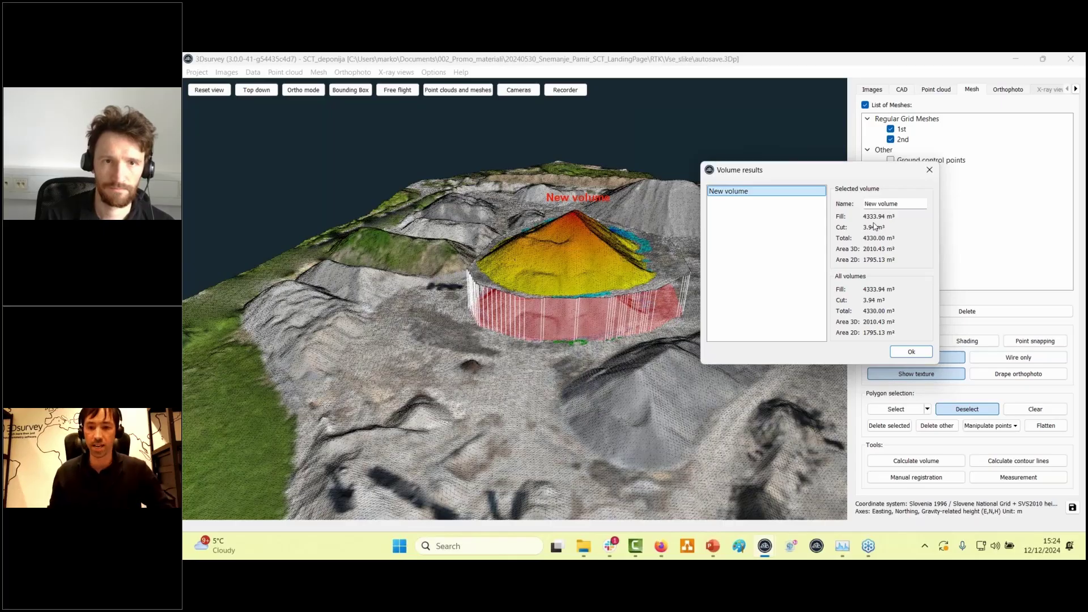
pyautogui.click(902, 356)
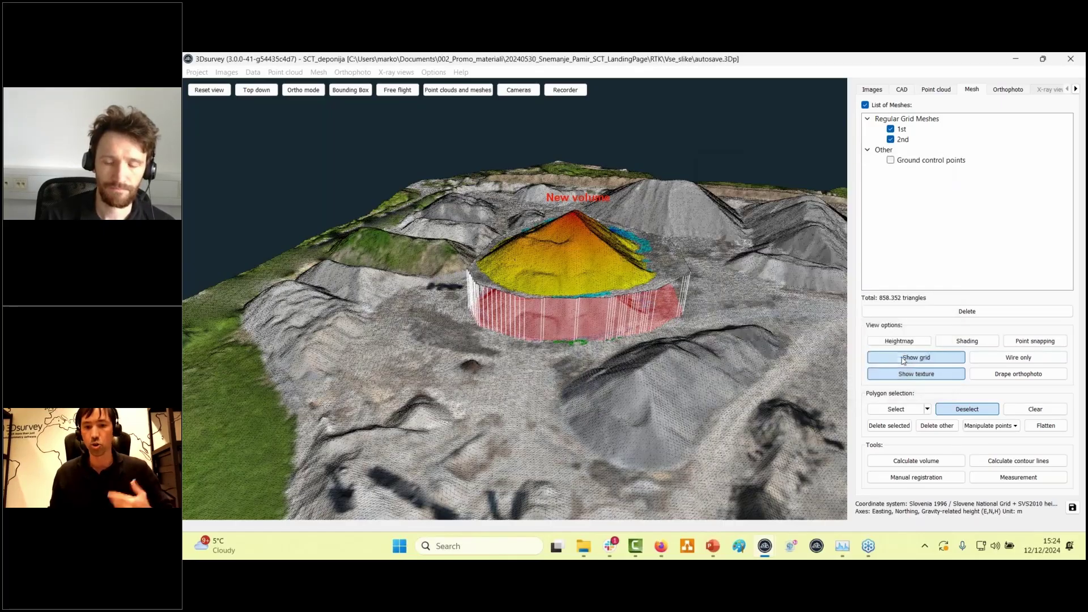
# Examine the colored volume model above the selected stockpile from the side, from below and at its fill and cut edges
pyautogui.scroll(2, 595, 311)
pyautogui.scroll(2, 595, 311)
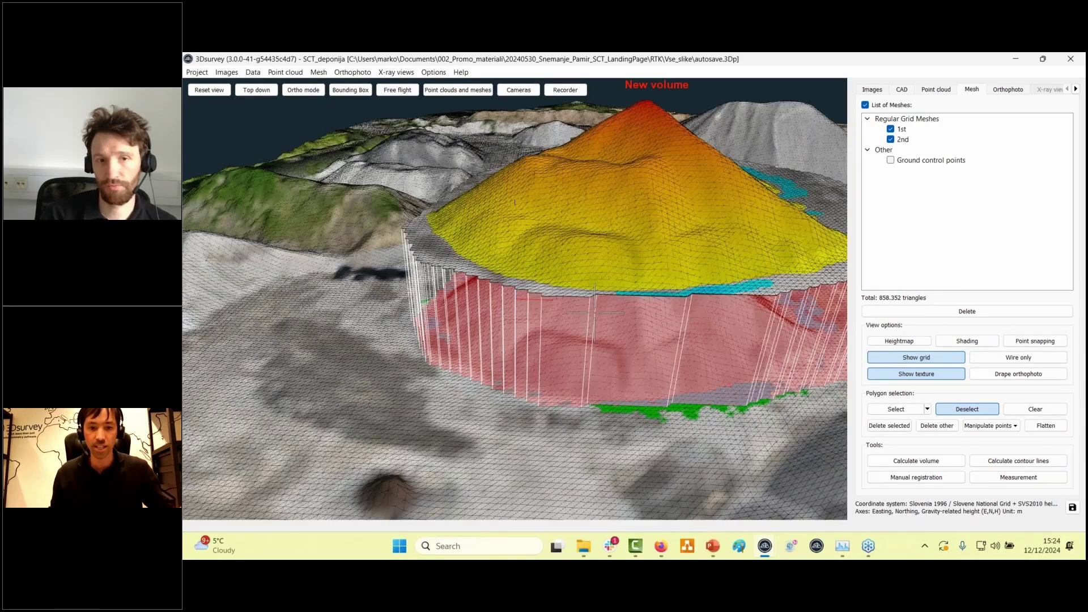
pyautogui.scroll(2, 594, 311)
pyautogui.scroll(2, 591, 344)
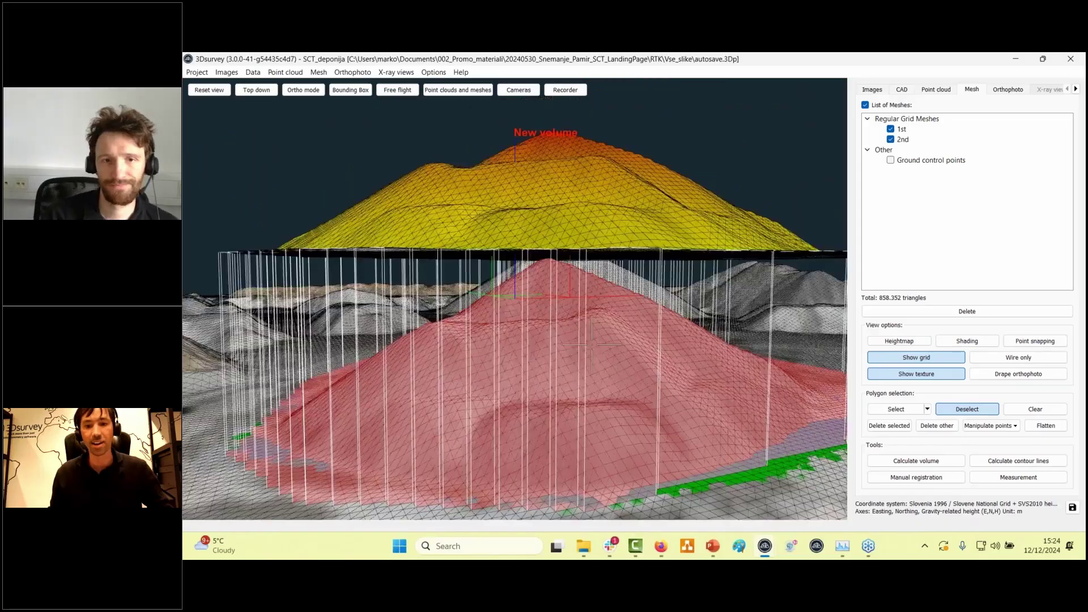
pyautogui.scroll(4, 592, 344)
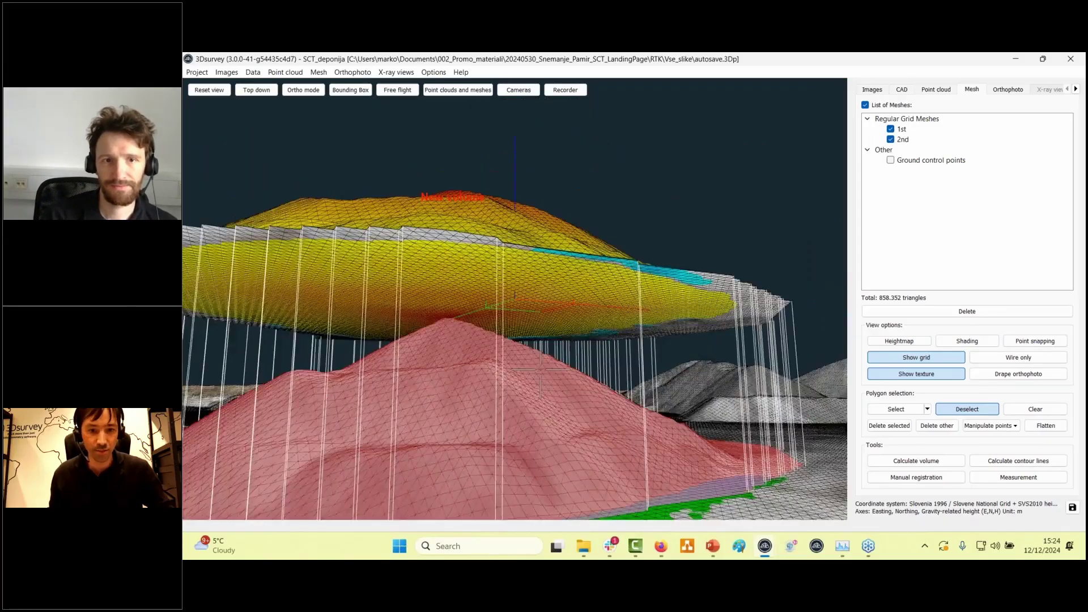
pyautogui.scroll(3, 541, 369)
pyautogui.moveTo(544, 259); pyautogui.dragTo(515, 311, button='middle')
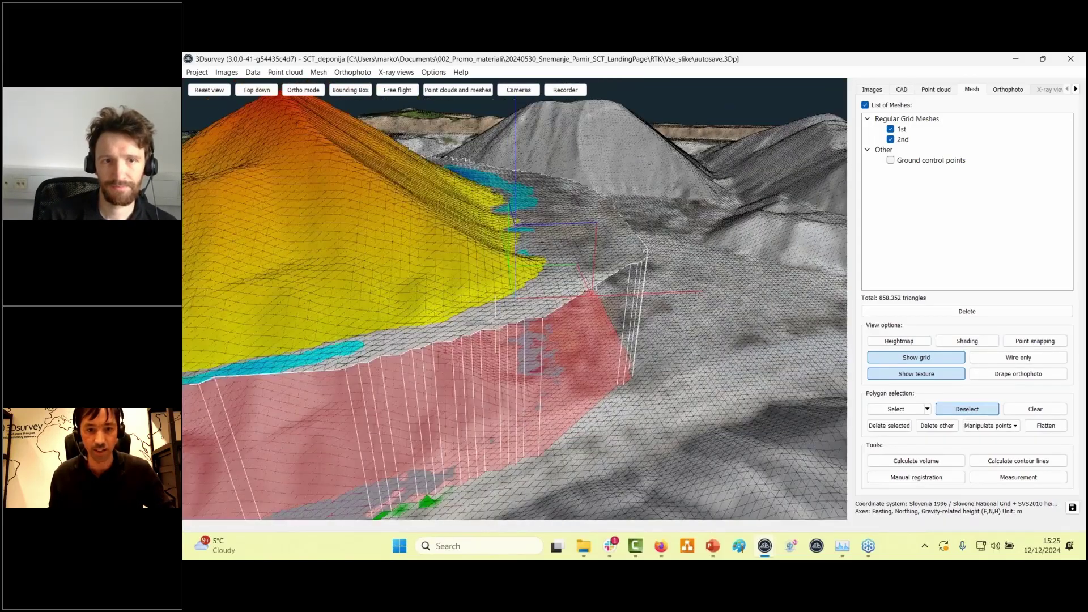
pyautogui.scroll(-5, 516, 310)
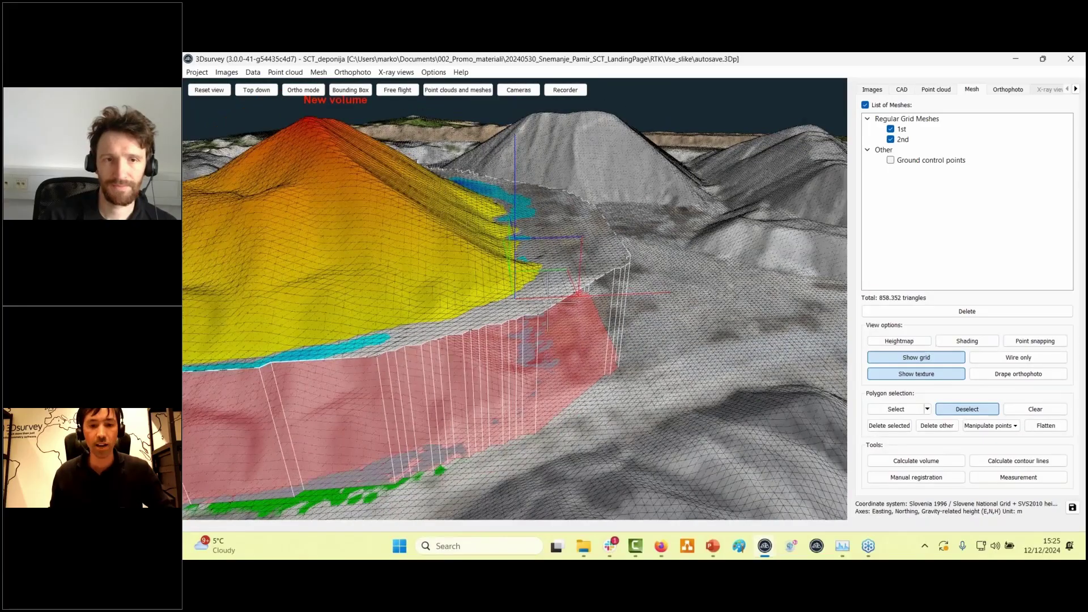
pyautogui.moveTo(558, 319); pyautogui.dragTo(625, 331, button='middle')
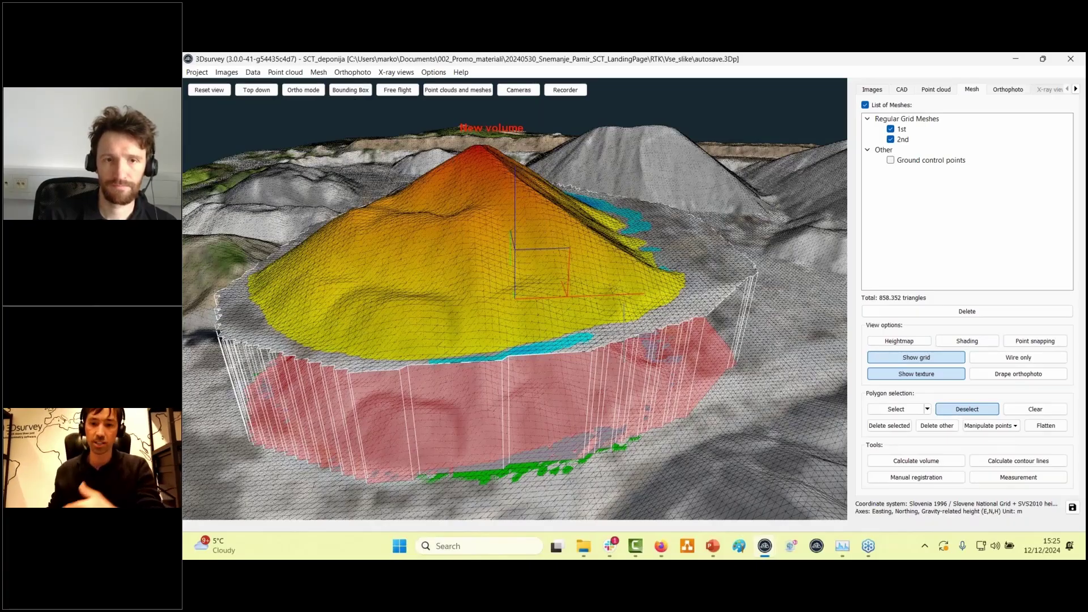
pyautogui.scroll(-3, 527, 325)
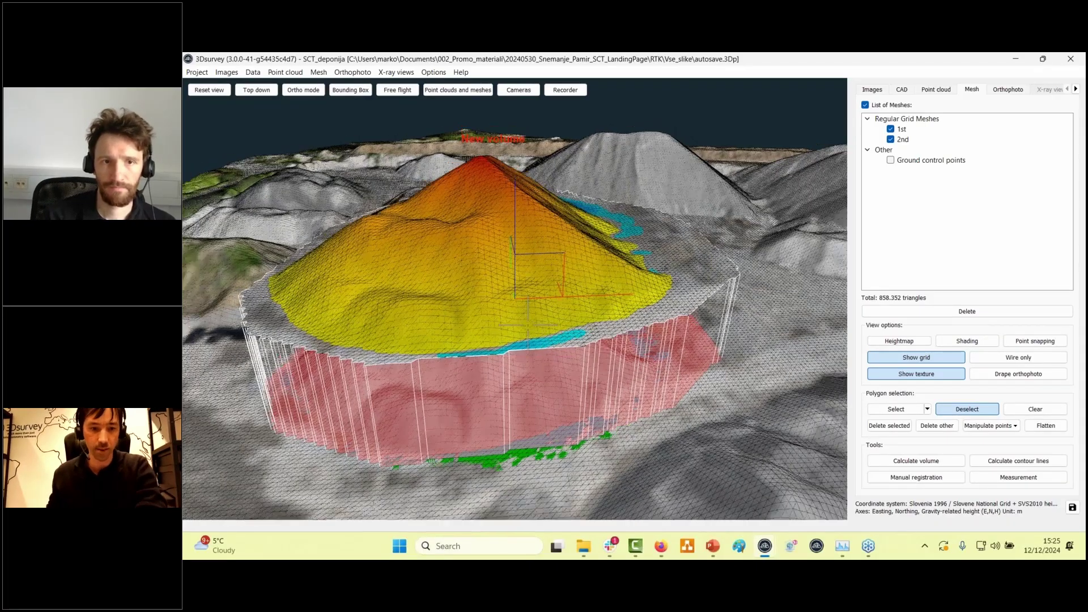
pyautogui.moveTo(527, 325); pyautogui.dragTo(612, 370)
pyautogui.scroll(3, 680, 359)
pyautogui.scroll(-1, 612, 370)
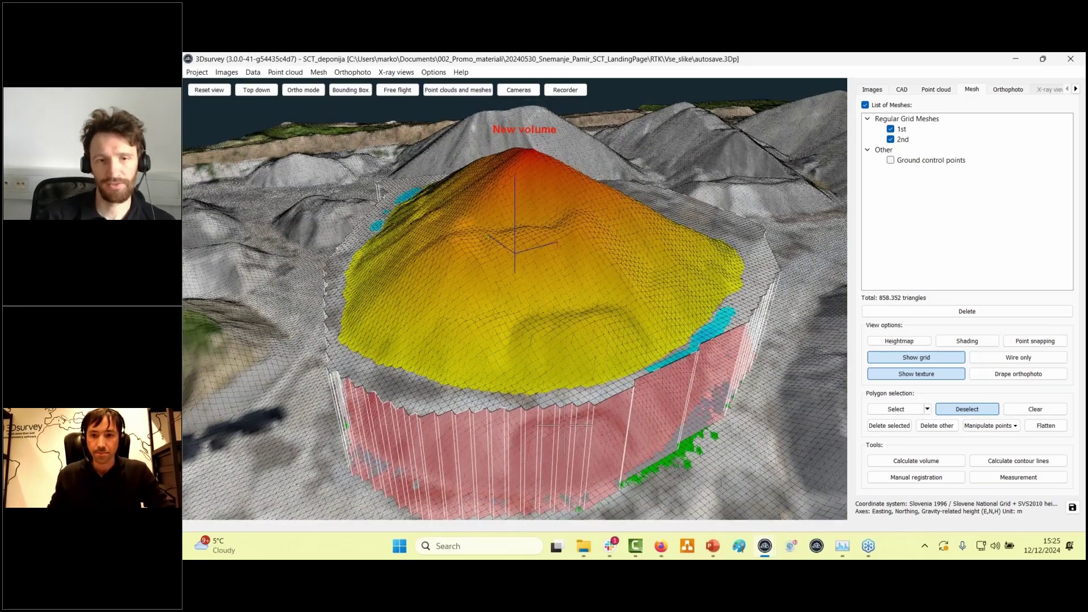
# Open the list of volumes and hide the last New volume in it
pyautogui.scroll(-2, 564, 425)
pyautogui.click(1075, 90)
pyautogui.click(1075, 90)
pyautogui.click(1075, 90)
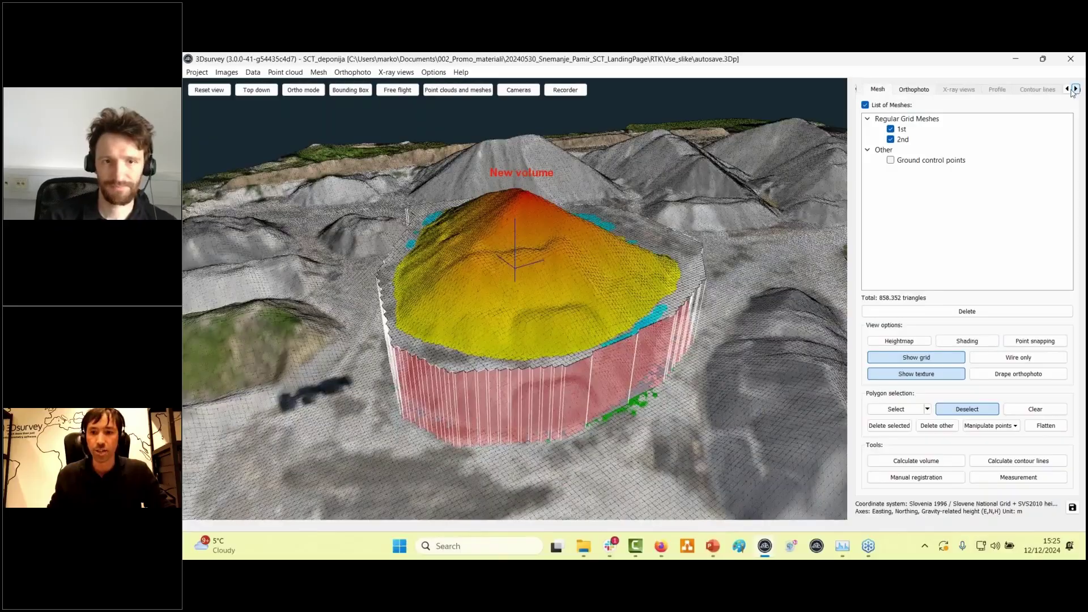
pyautogui.click(1076, 93)
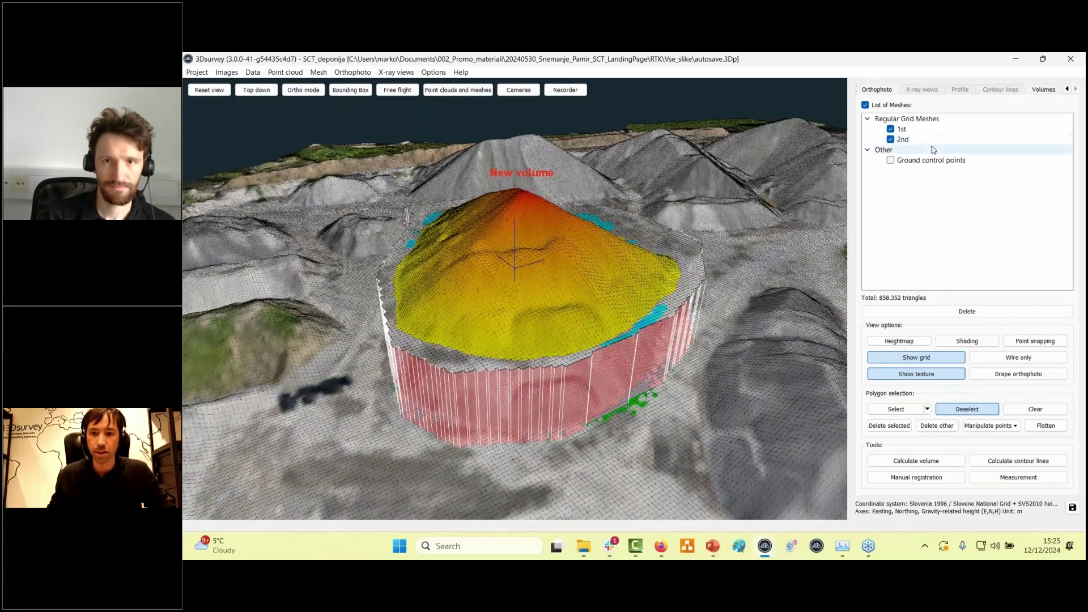
pyautogui.click(1045, 91)
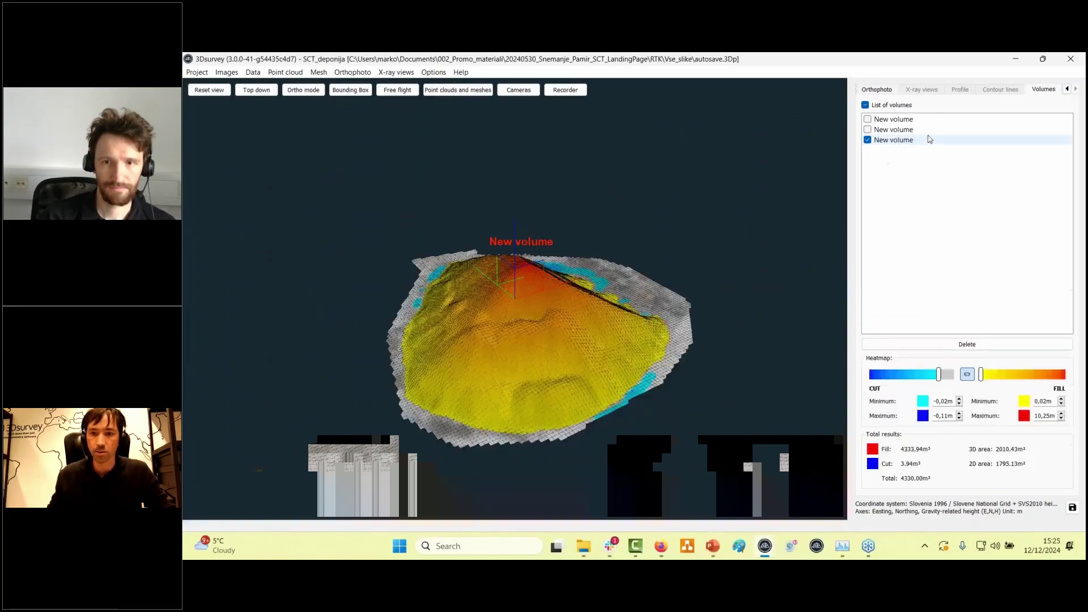
pyautogui.click(868, 140)
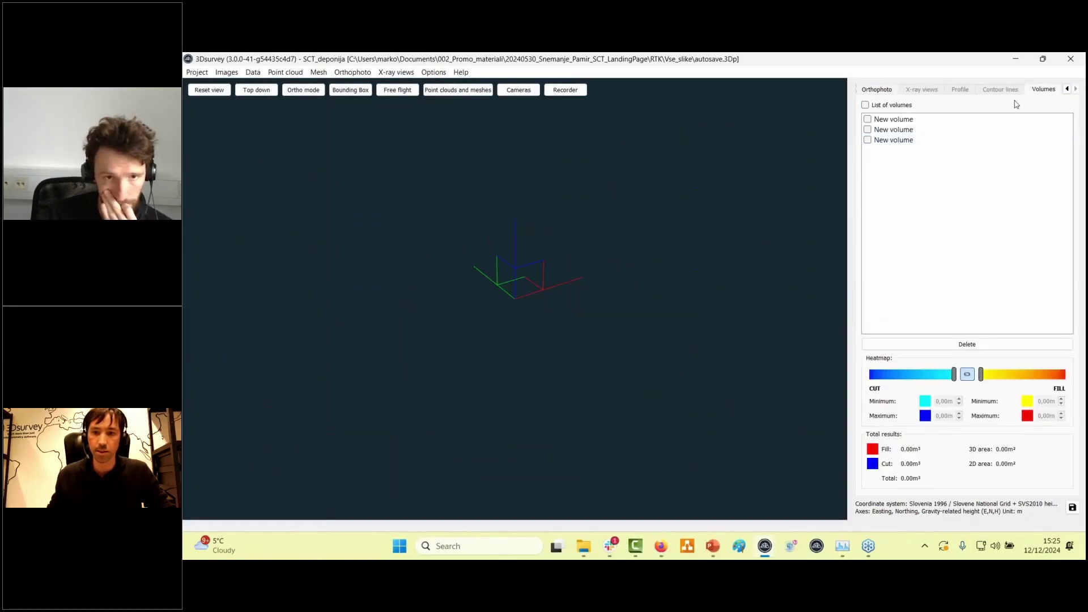
# Return to the list of meshes, leave only the 1st mesh visible and clear the stockpile selection
pyautogui.click(1066, 89)
pyautogui.click(1066, 90)
pyautogui.click(1066, 90)
pyautogui.click(1066, 89)
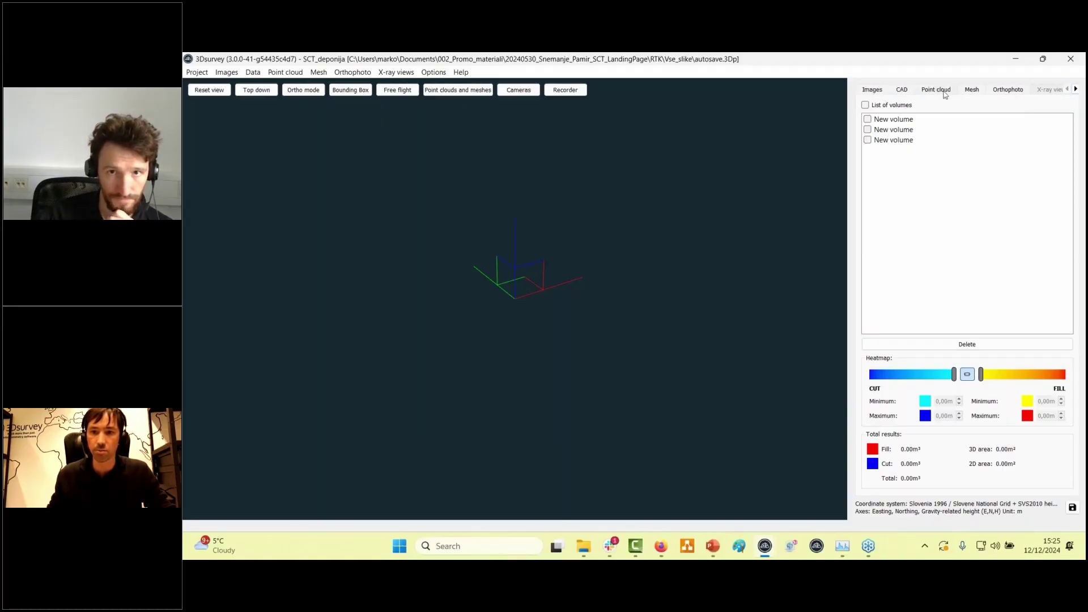
pyautogui.click(970, 91)
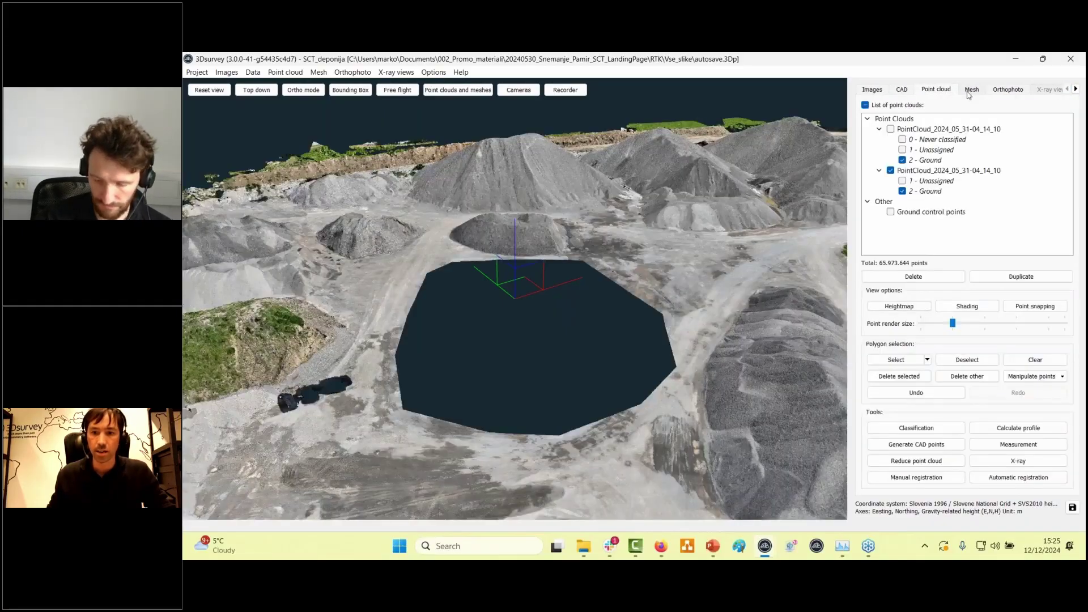
pyautogui.click(971, 89)
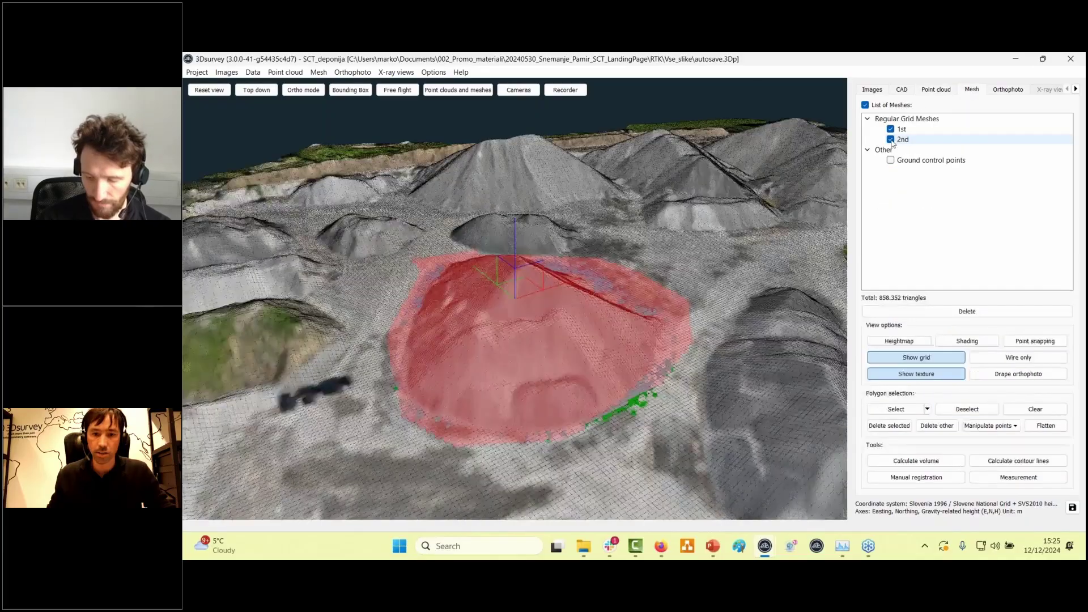
pyautogui.click(891, 139)
pyautogui.click(891, 129)
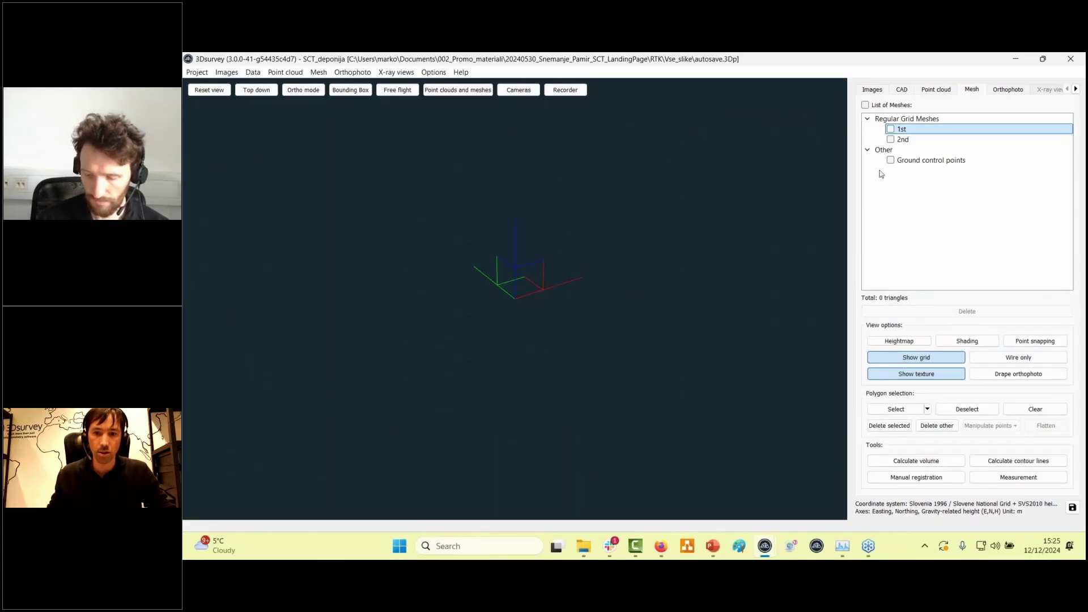
pyautogui.click(891, 129)
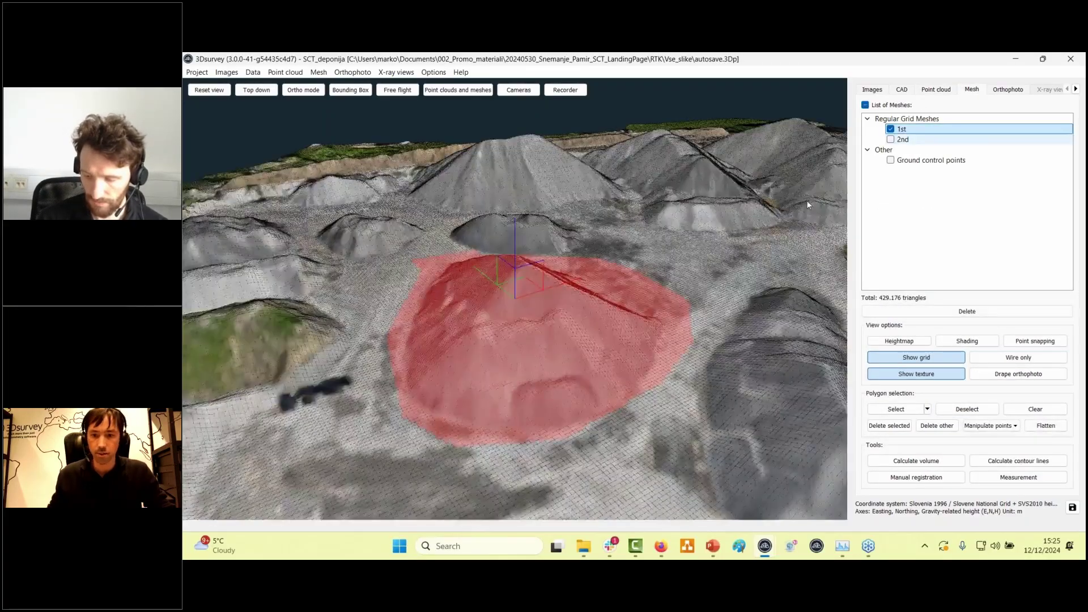
pyautogui.scroll(-3, 743, 417)
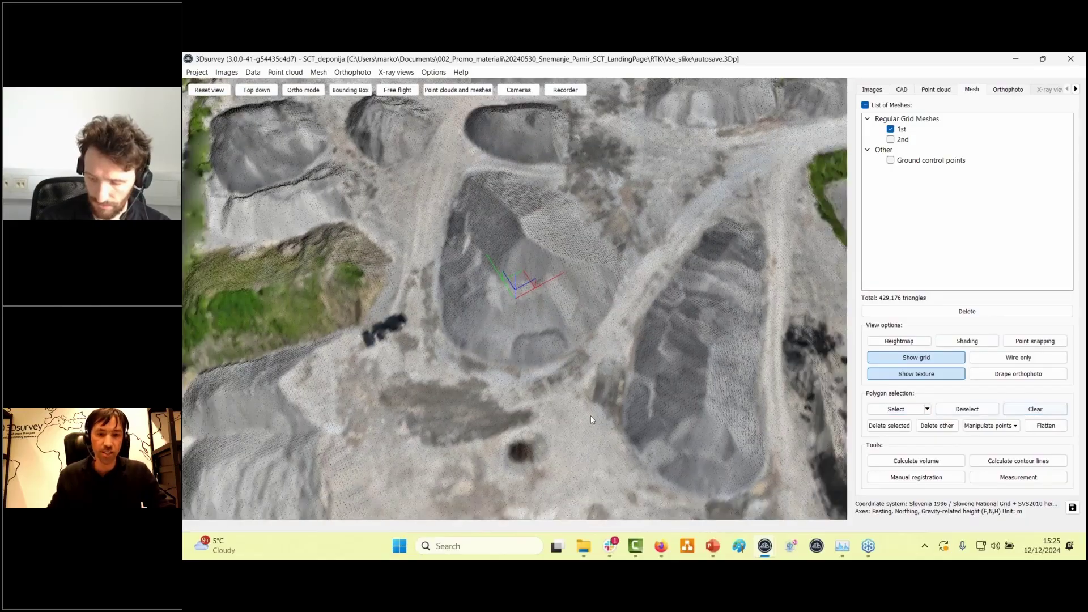
# Select the flat ground in front of the conical stockpile with a four-sided polygon, increase its height by 5 m and clear the selection
pyautogui.moveTo(604, 413); pyautogui.dragTo(540, 437)
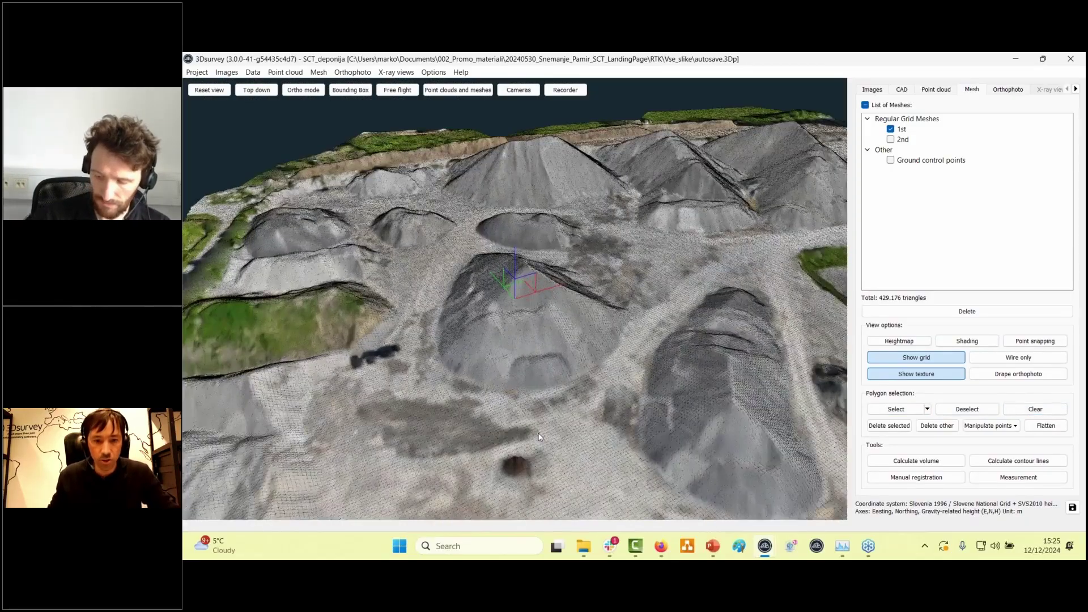
pyautogui.moveTo(539, 437); pyautogui.dragTo(597, 344, button='right')
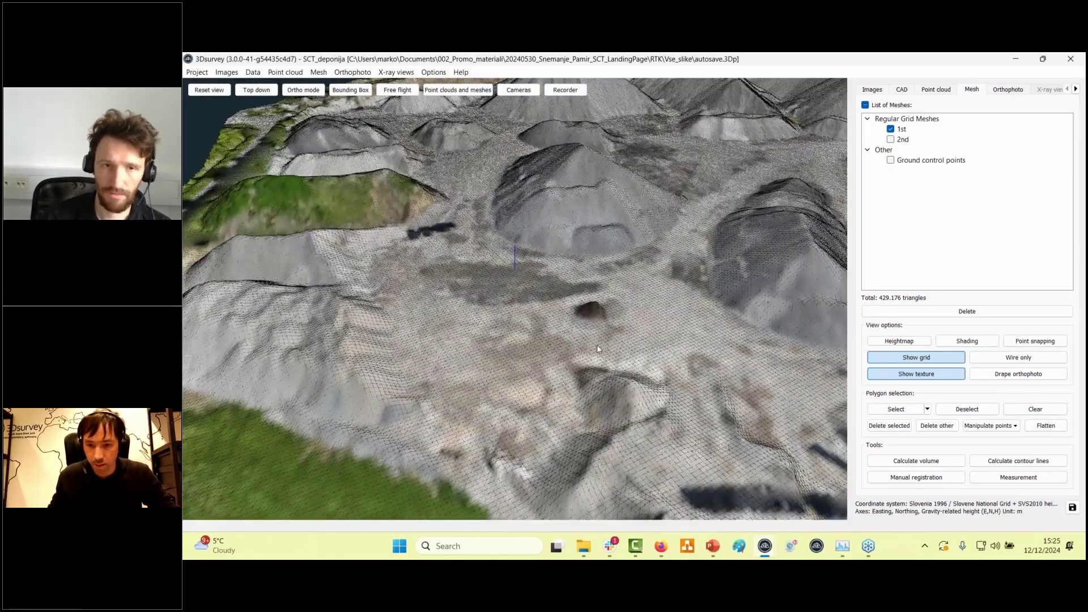
pyautogui.click(896, 409)
pyautogui.click(440, 269)
pyautogui.click(420, 391)
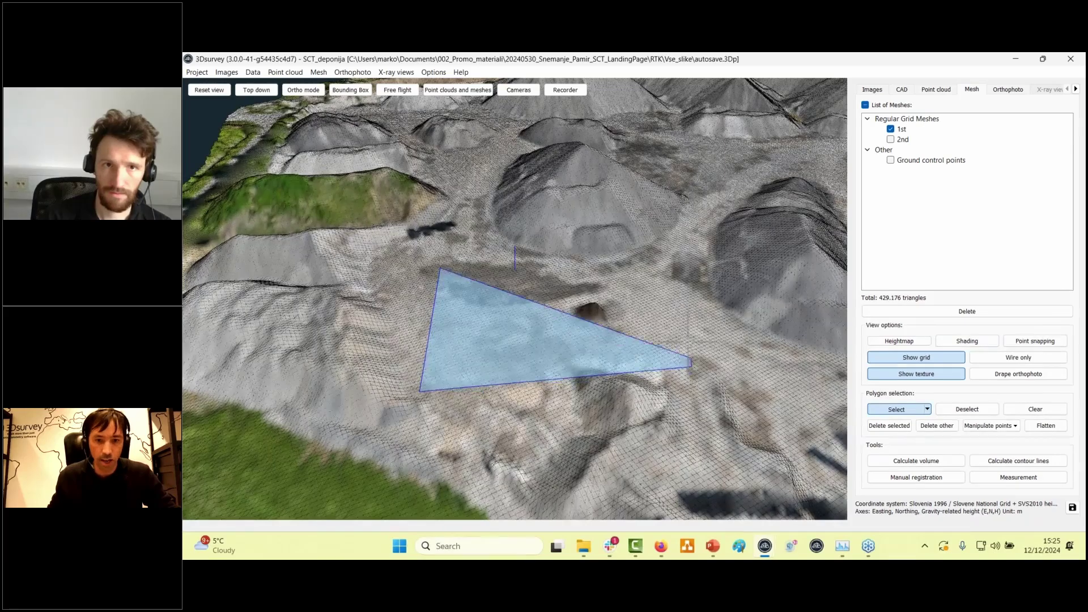
pyautogui.click(690, 366)
pyautogui.doubleClick(676, 283)
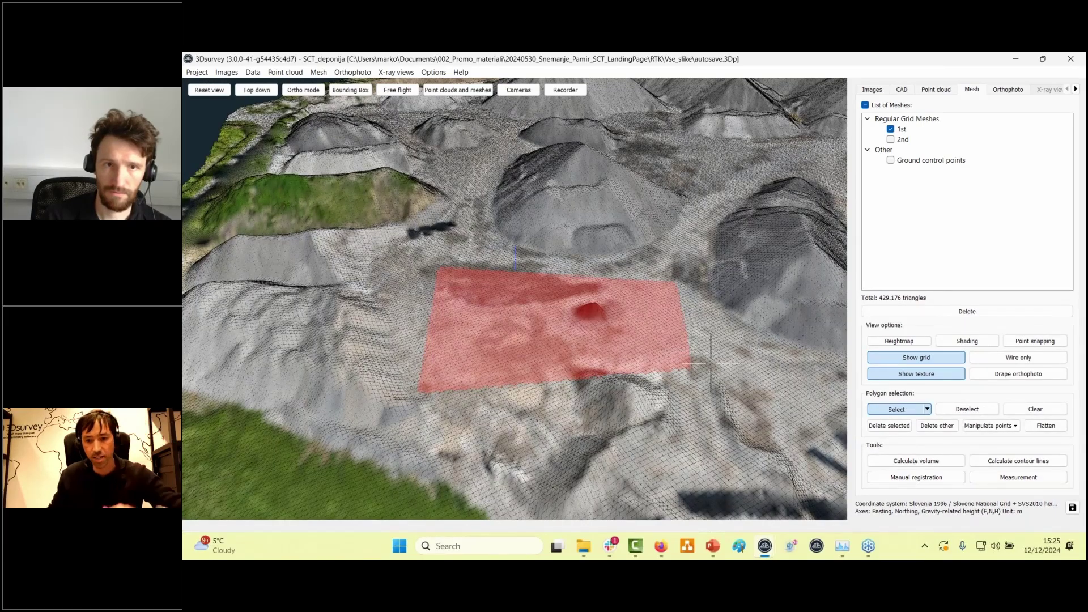
pyautogui.click(1049, 429)
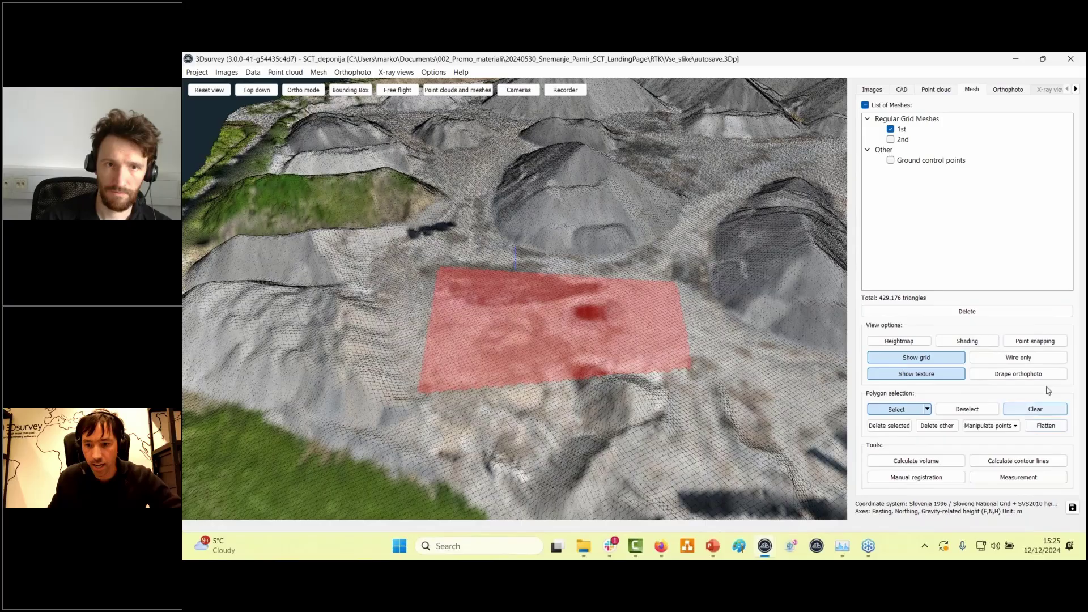
pyautogui.click(1008, 429)
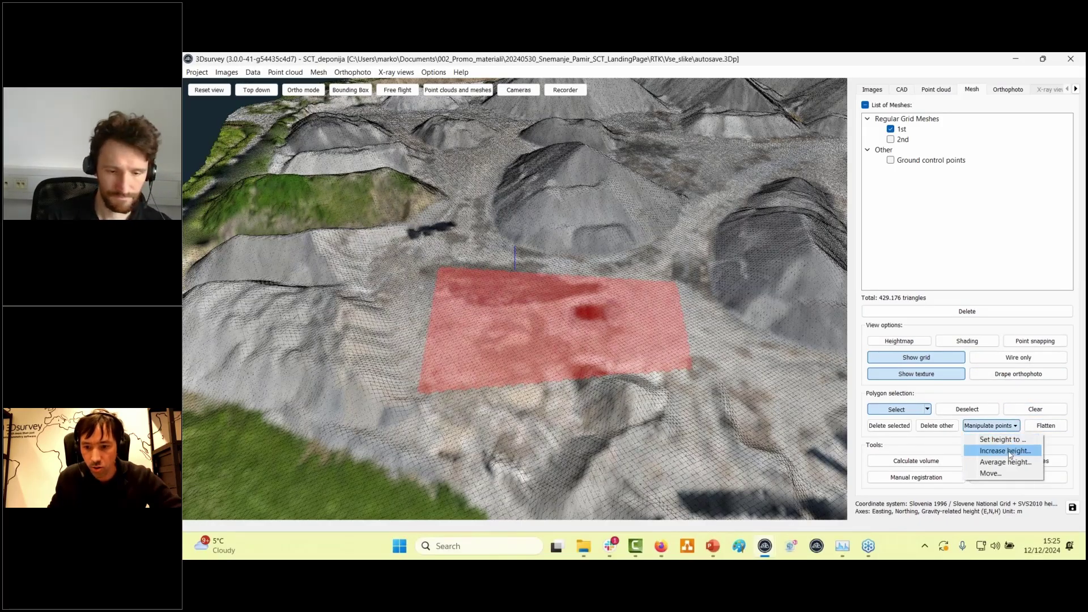
pyautogui.click(1006, 450)
pyautogui.write('5')
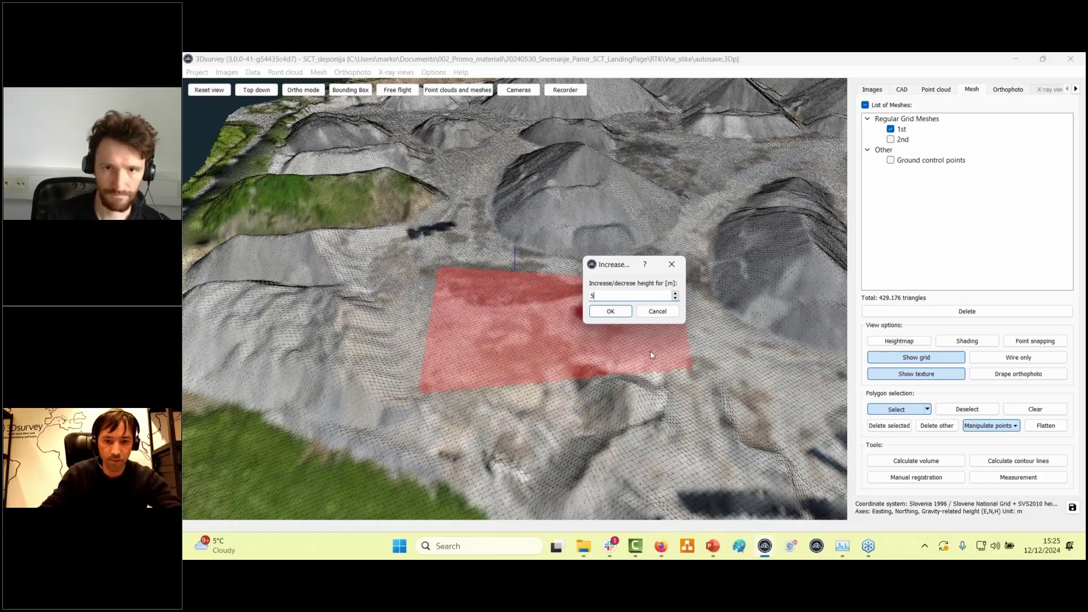
pyautogui.press('Return')
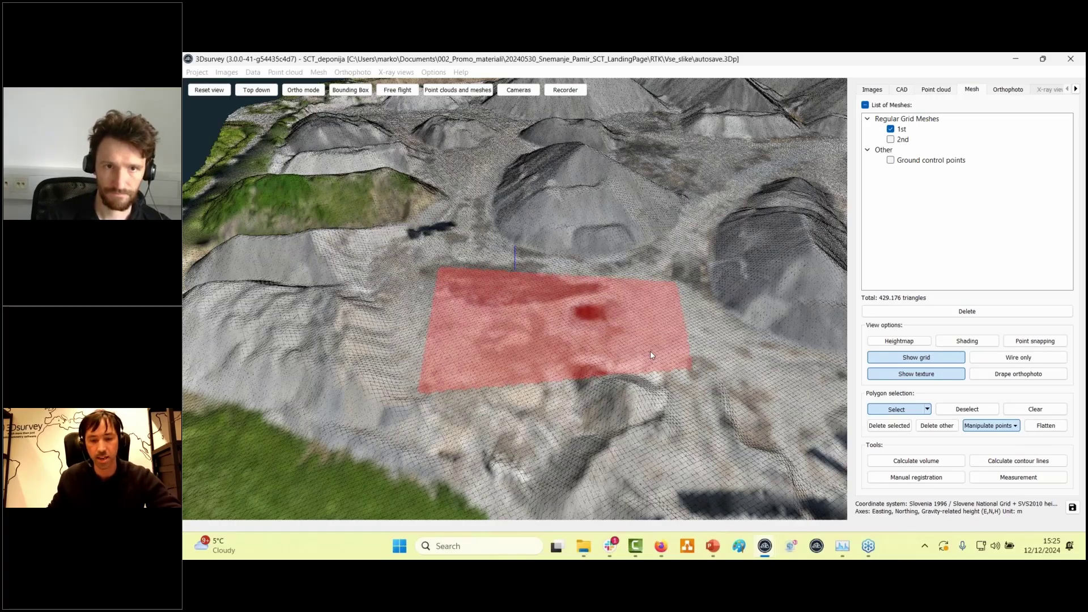
pyautogui.moveTo(563, 357); pyautogui.dragTo(546, 398)
pyautogui.scroll(-4, 433, 337)
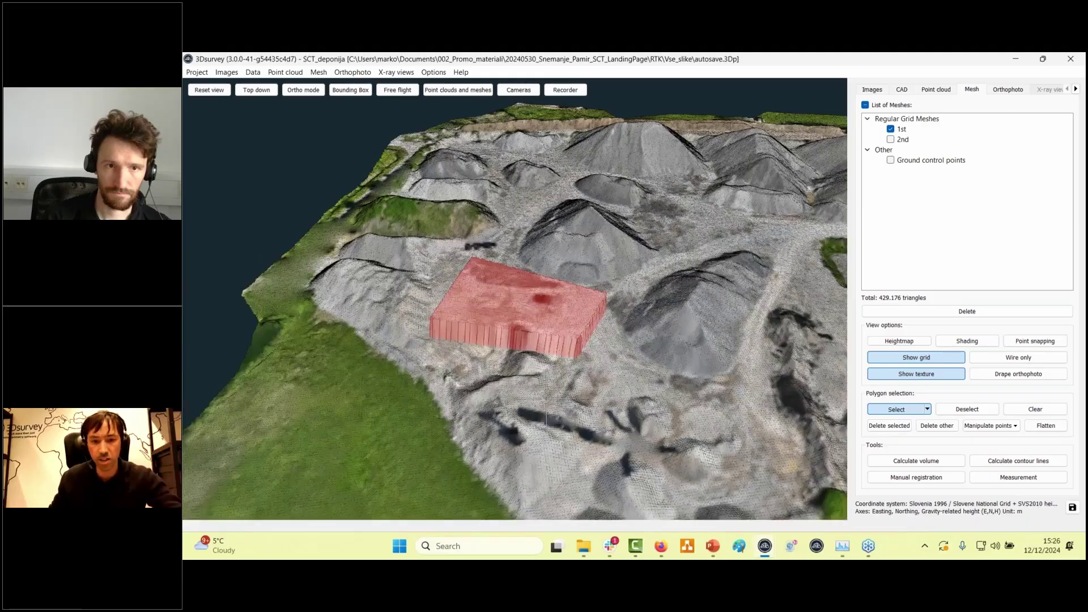
pyautogui.scroll(3, 547, 399)
pyautogui.press('Escape')
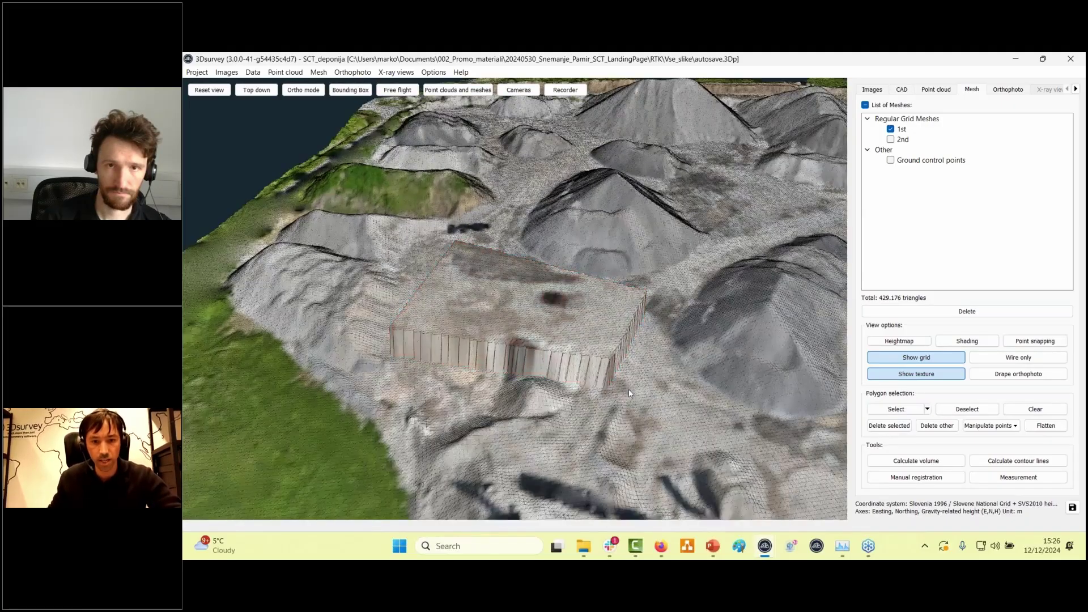
# Select the raised block's short edge facing the elongated stockpile with a polygon from above, and flatten it into a slope
pyautogui.scroll(4, 629, 391)
pyautogui.moveTo(629, 391); pyautogui.dragTo(632, 476)
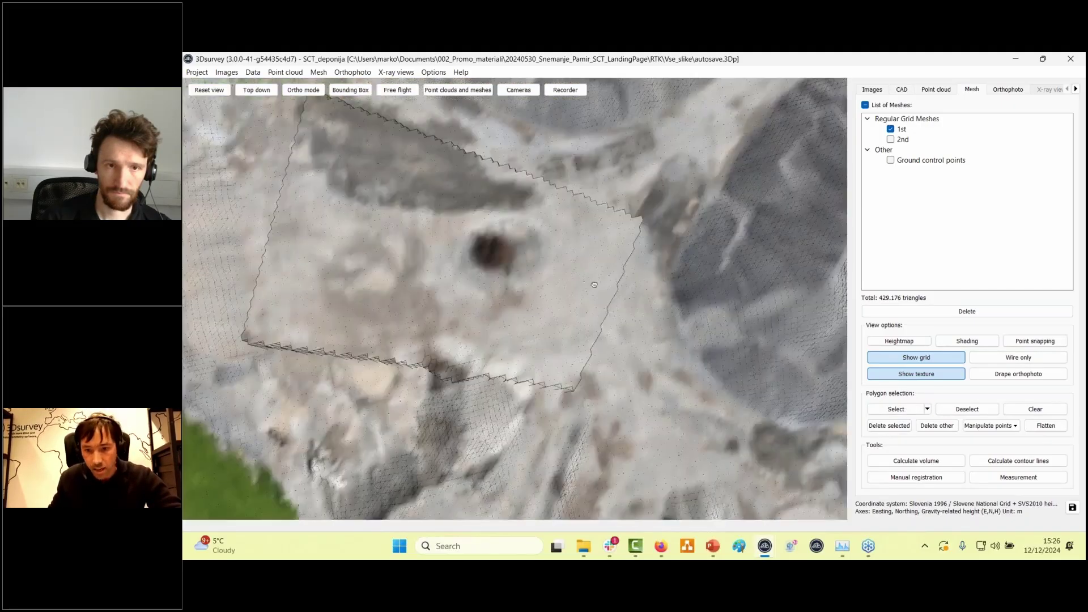
pyautogui.click(896, 409)
pyautogui.click(619, 187)
pyautogui.click(498, 429)
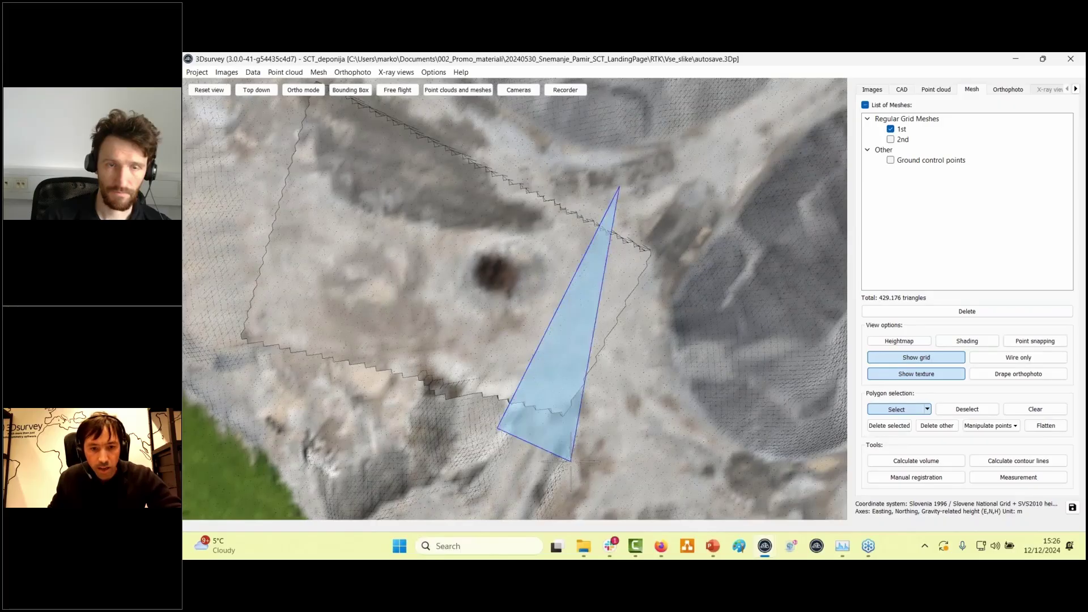
pyautogui.click(571, 461)
pyautogui.click(656, 446)
pyautogui.click(690, 360)
pyautogui.rightClick(709, 244)
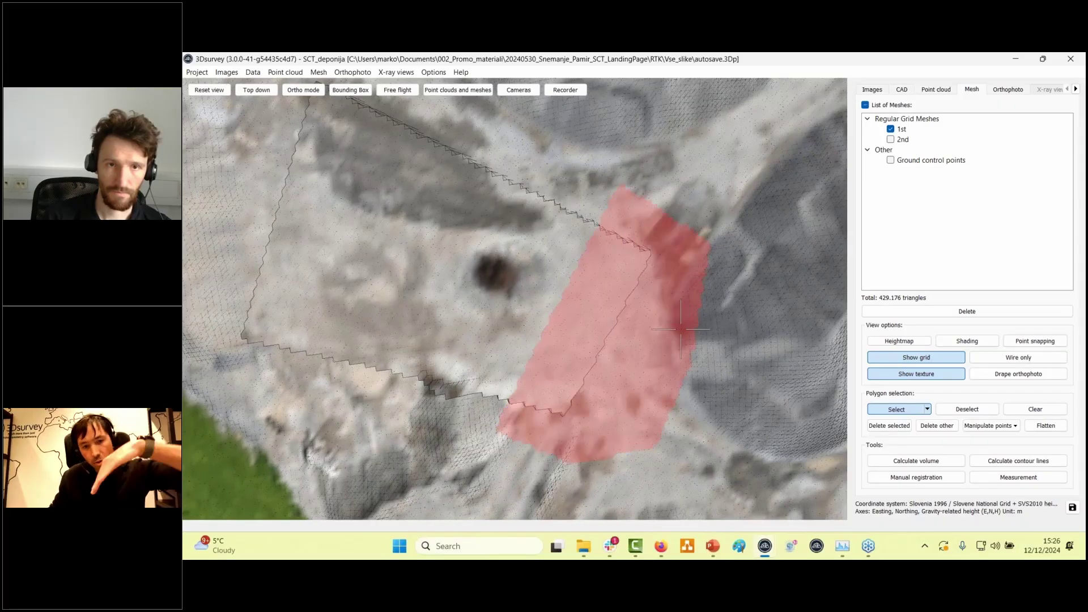
pyautogui.click(1041, 427)
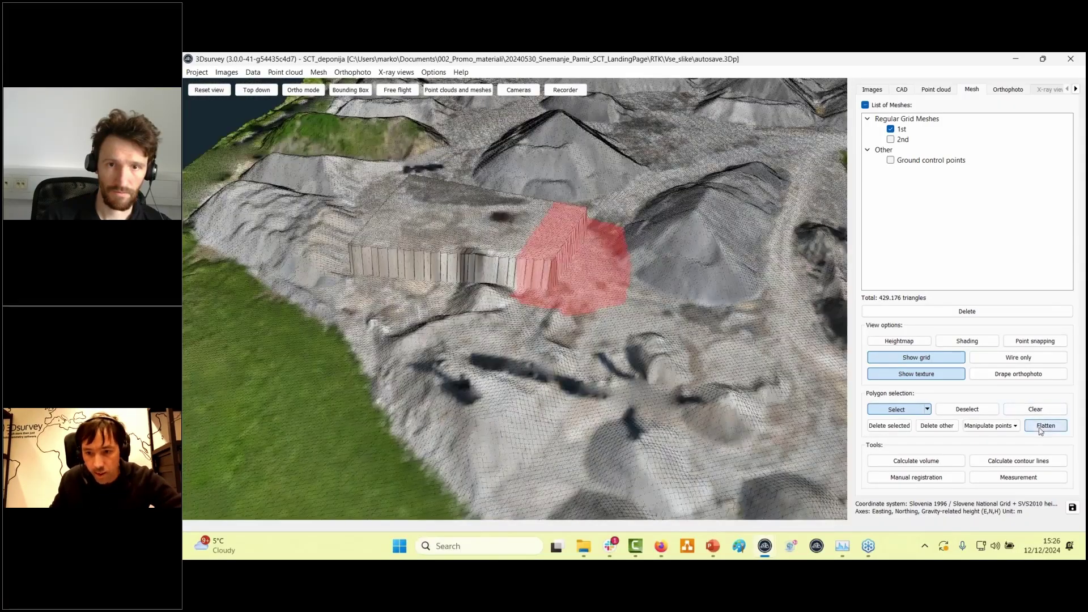
pyautogui.click(1041, 431)
pyautogui.rightClick(615, 277)
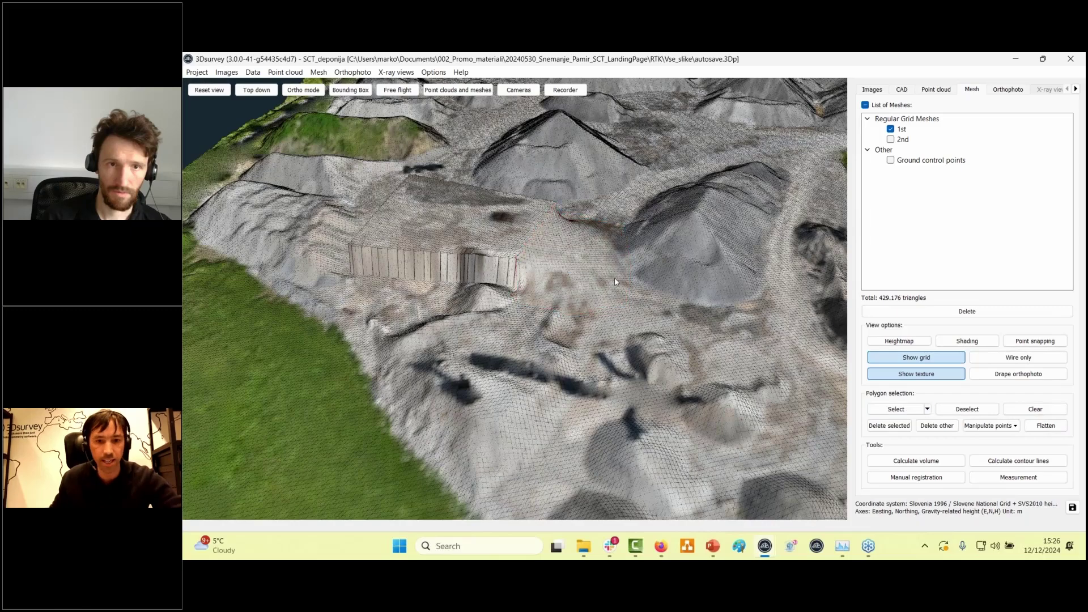
# Select the raised block's remaining steep edge facing the conical stockpile with a polygon, flatten it and clear the selection
pyautogui.moveTo(645, 288); pyautogui.dragTo(481, 292)
pyautogui.click(899, 409)
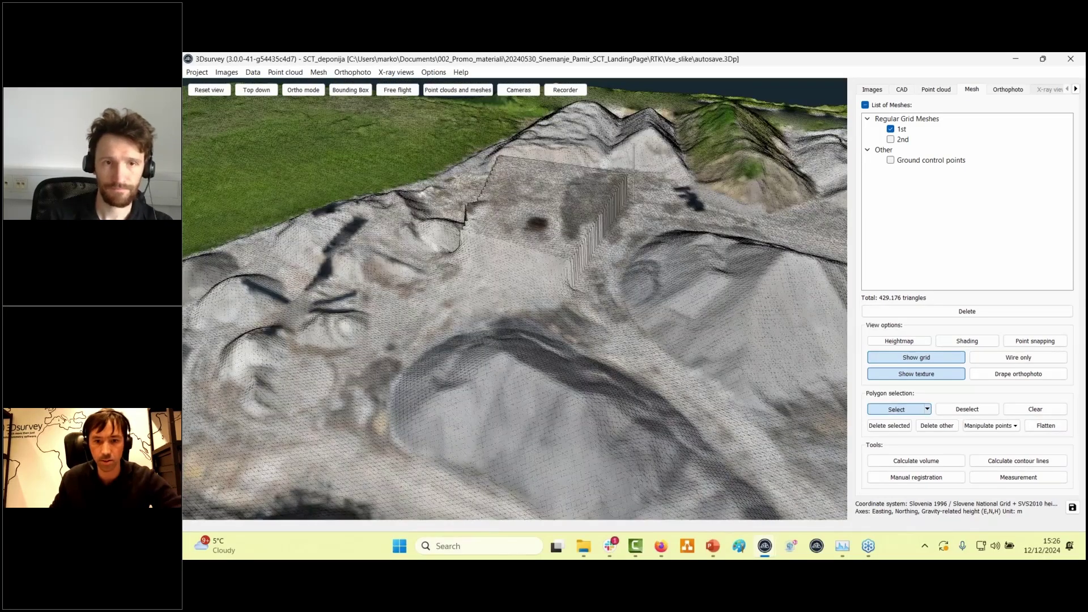
pyautogui.click(607, 155)
pyautogui.click(609, 300)
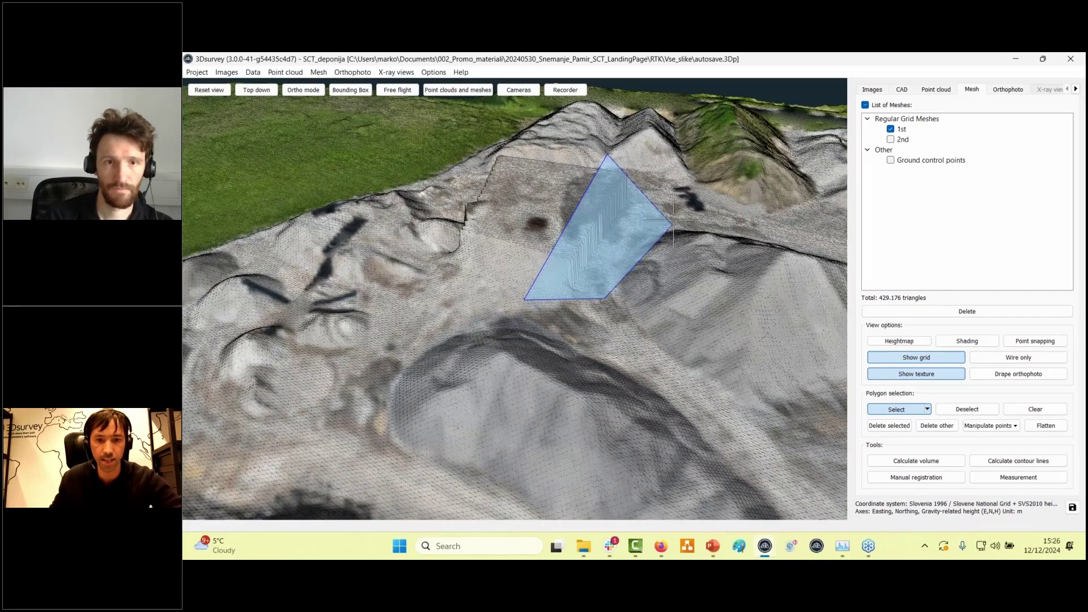
pyautogui.click(673, 217)
pyautogui.rightClick(668, 182)
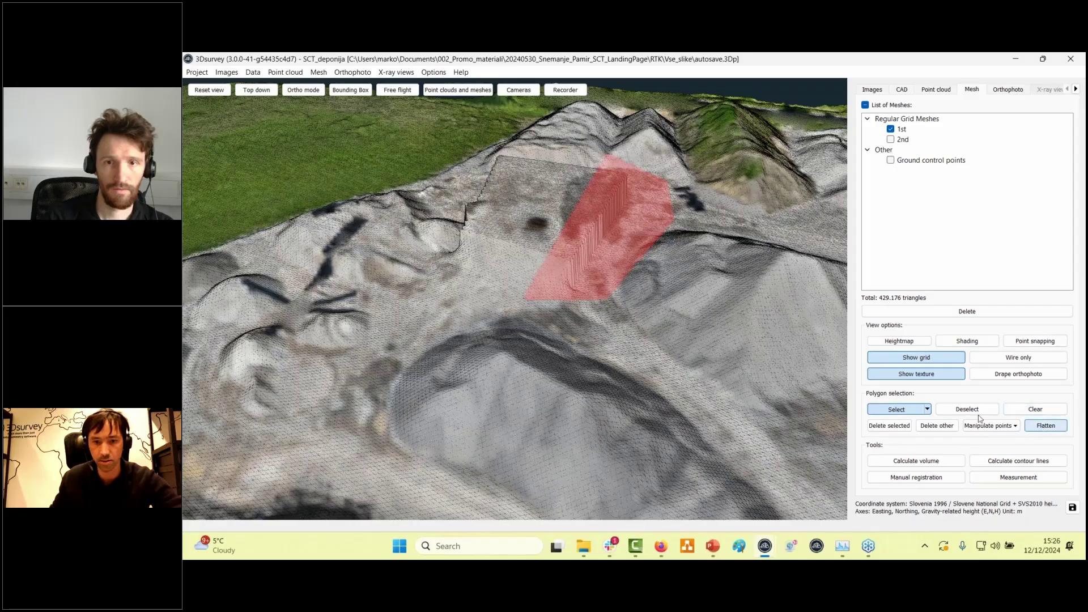
pyautogui.moveTo(610, 348); pyautogui.dragTo(591, 361)
pyautogui.press('Escape')
pyautogui.scroll(5, 572, 257)
pyautogui.scroll(-4, 591, 361)
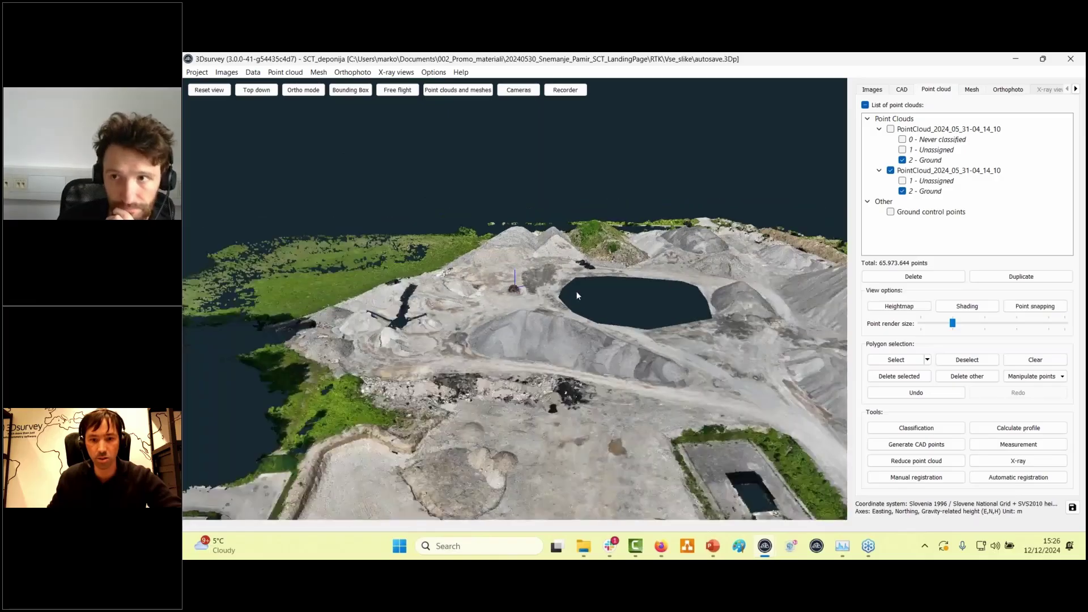
# Read the terrain elevation on the point cloud near the quarry's edge using point snapping, and turn snapping off again
pyautogui.scroll(-10, 577, 296)
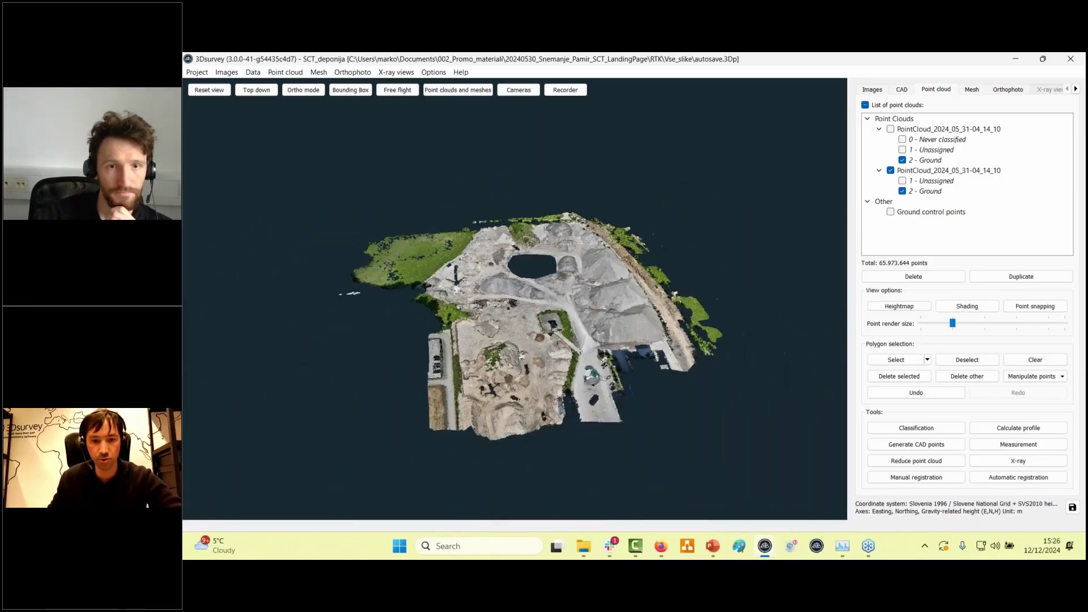
pyautogui.moveTo(576, 295); pyautogui.dragTo(657, 352)
pyautogui.click(1043, 309)
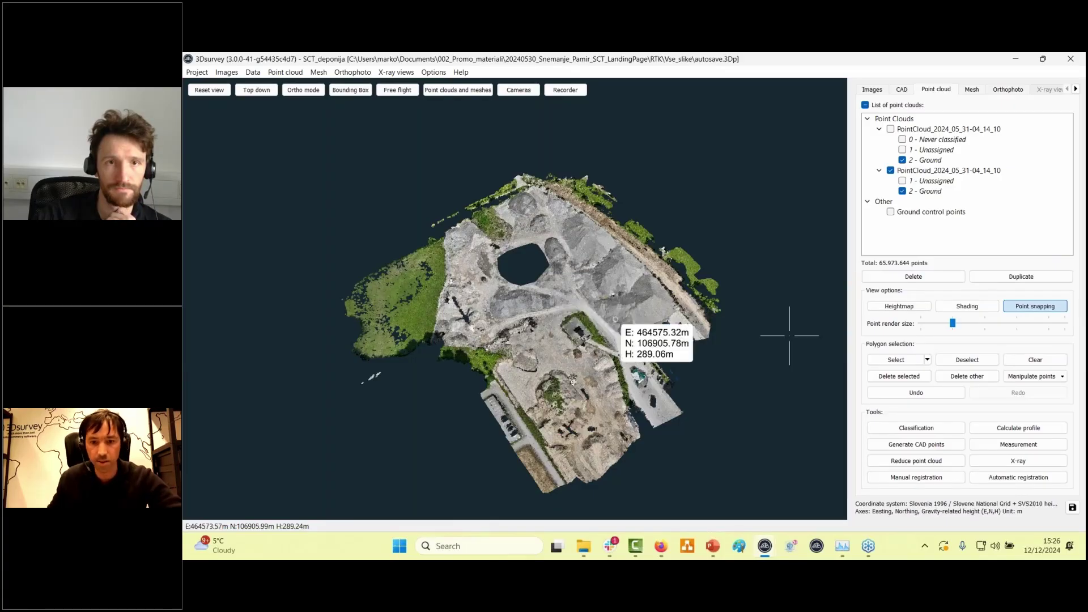
pyautogui.click(1041, 306)
# Select the entire visible ground point cloud with a polygon drawn around the whole quarry
pyautogui.click(879, 360)
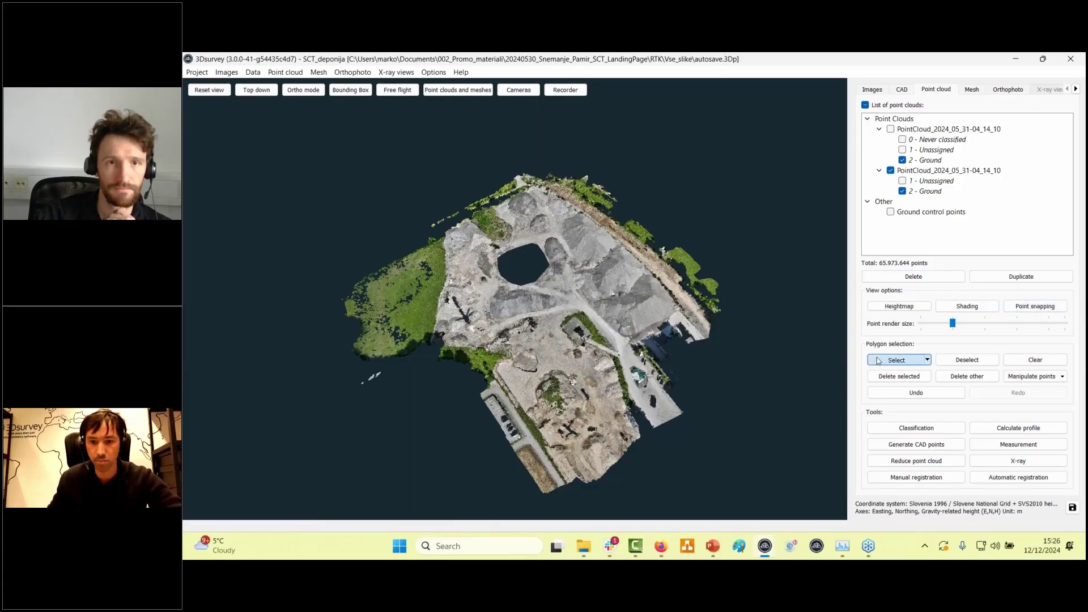
pyautogui.click(575, 144)
pyautogui.click(428, 176)
pyautogui.click(363, 227)
pyautogui.click(340, 273)
pyautogui.click(322, 357)
pyautogui.click(336, 399)
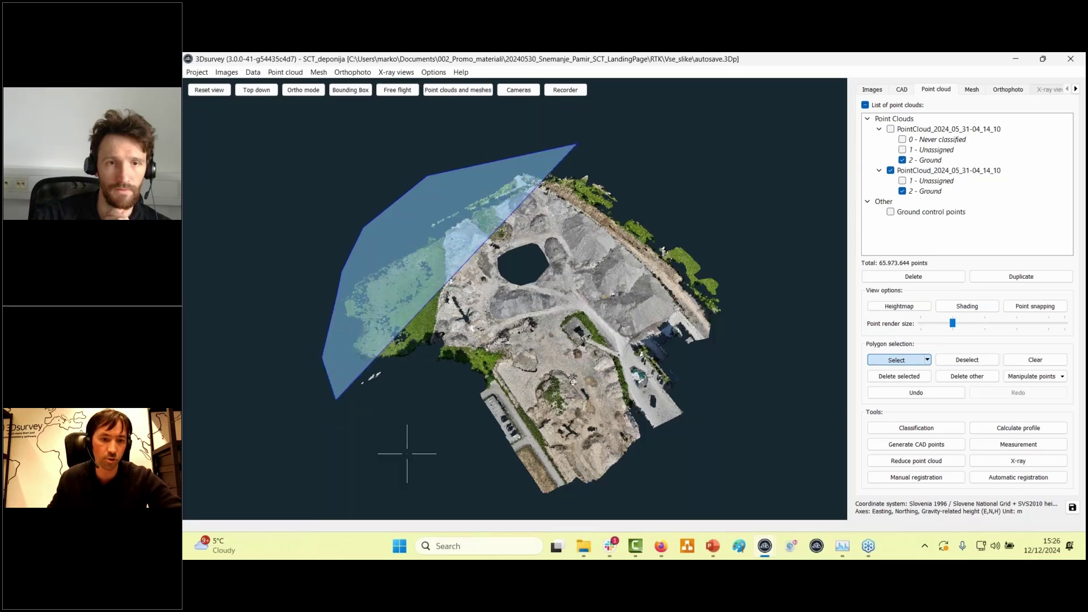
pyautogui.click(439, 457)
pyautogui.click(570, 503)
pyautogui.click(709, 435)
pyautogui.click(756, 383)
pyautogui.click(760, 315)
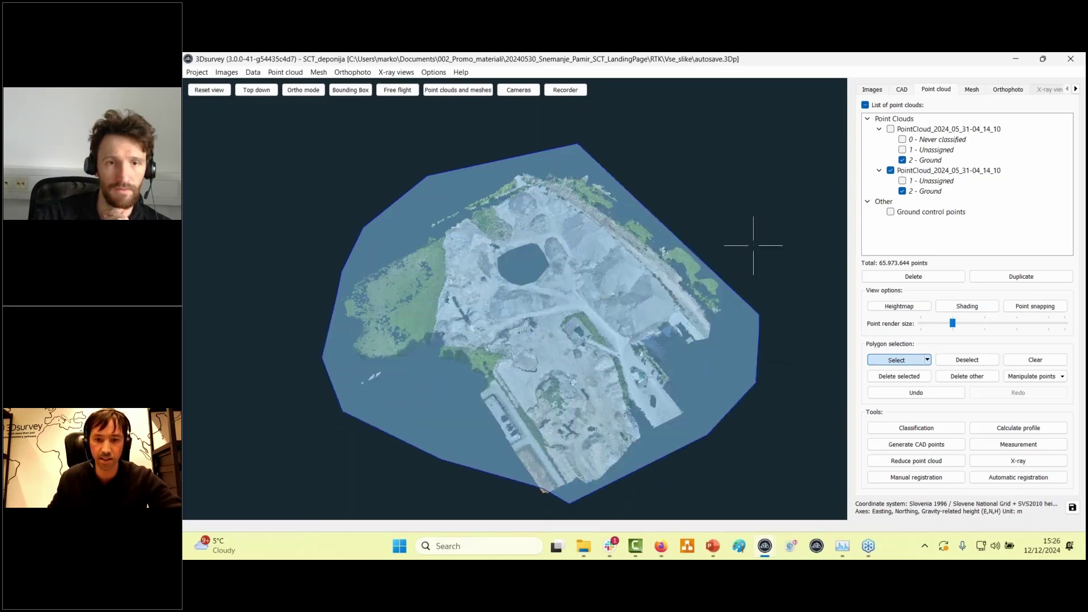
pyautogui.click(752, 245)
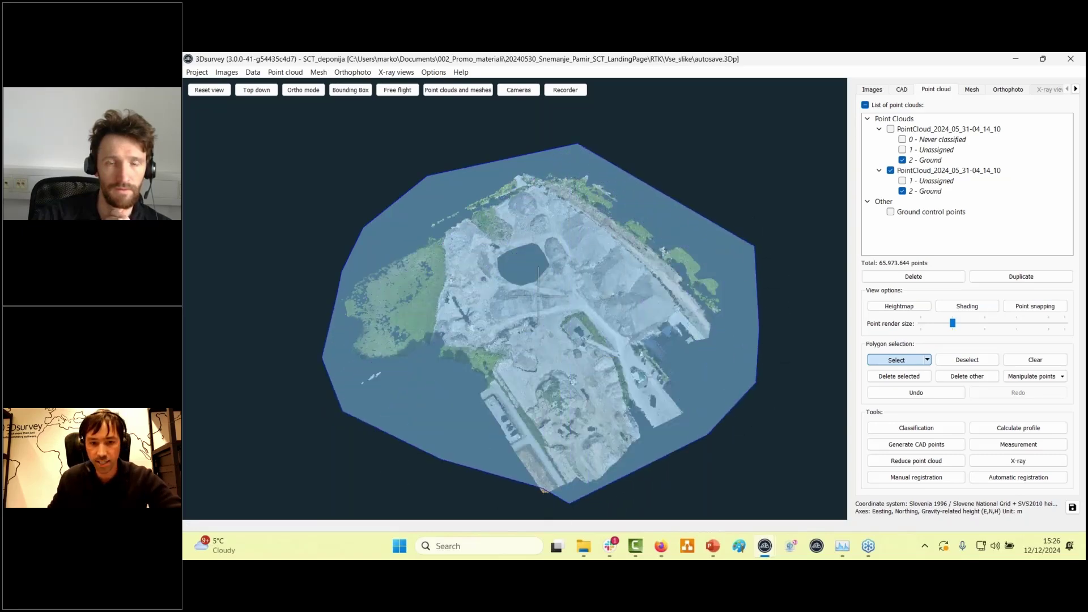
pyautogui.rightClick(534, 285)
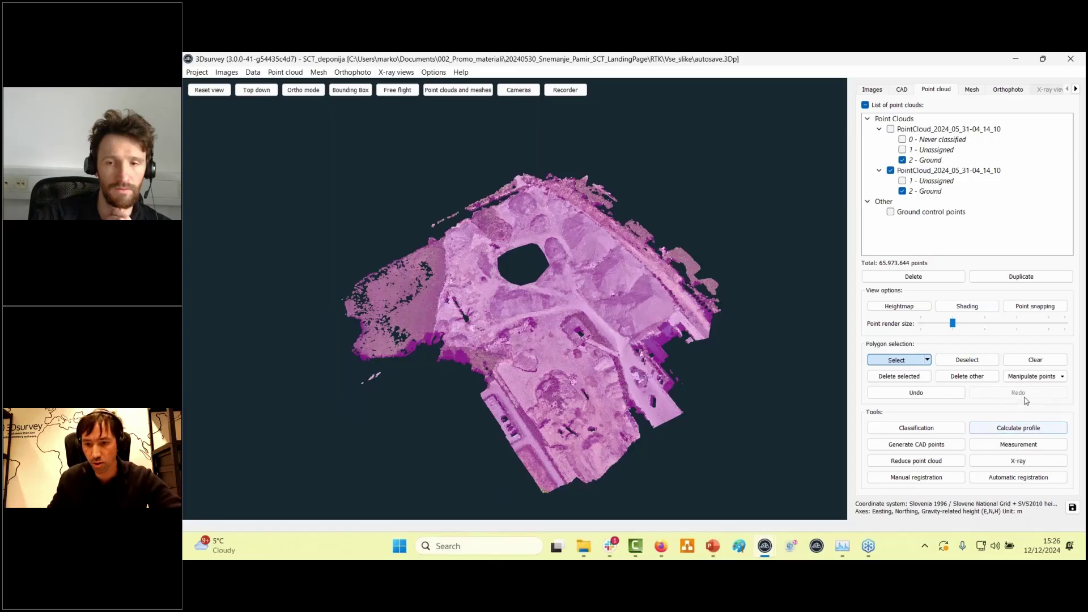
# Flatten all selected points to a plane at a height of 290 m and check the result from the side
pyautogui.click(1033, 378)
pyautogui.click(1029, 392)
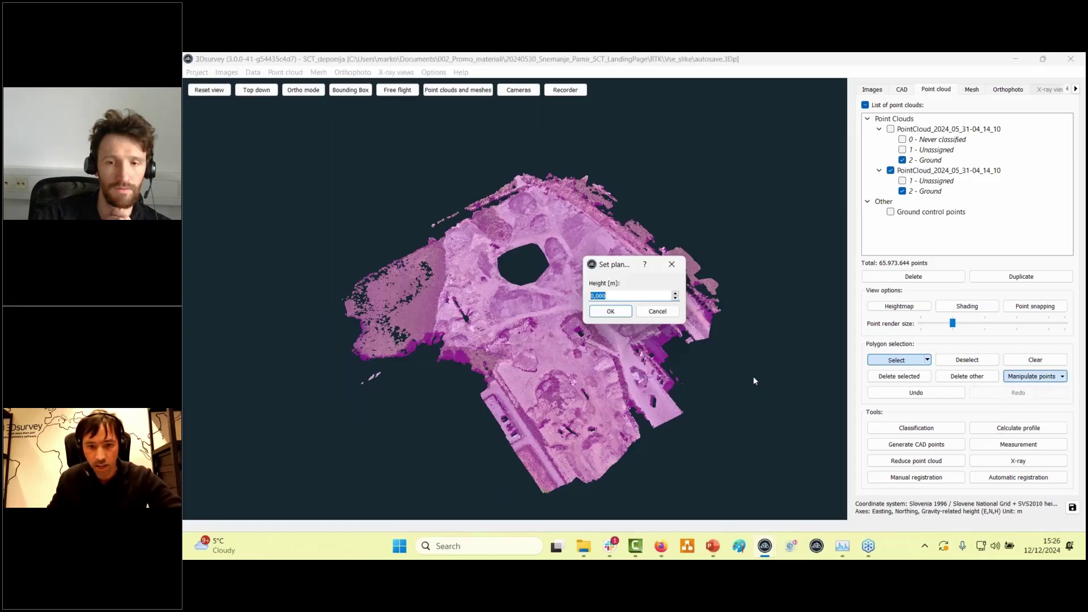
pyautogui.write('290')
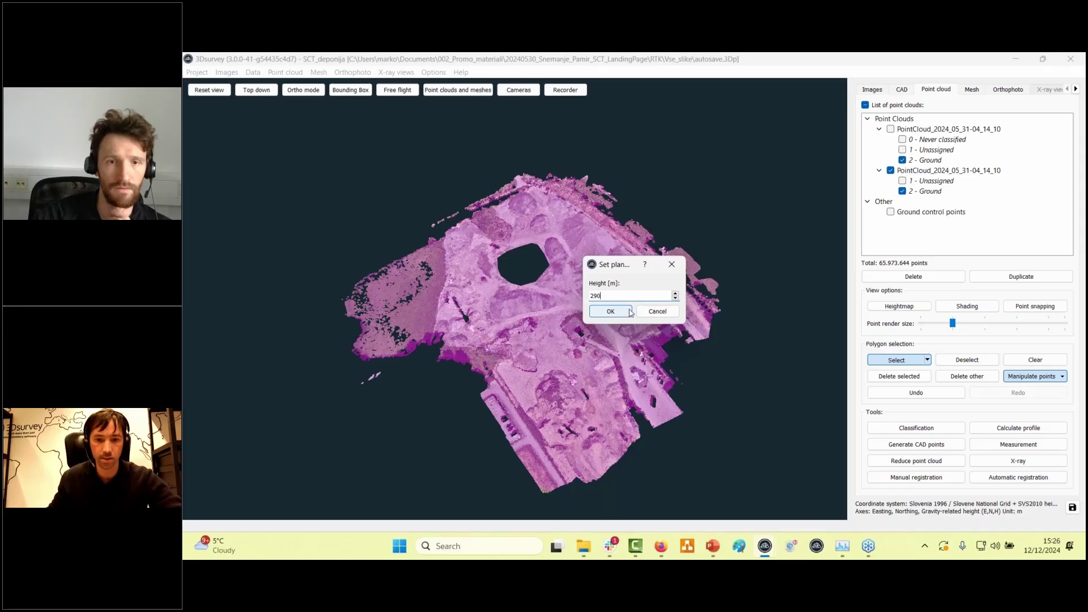
pyautogui.click(610, 311)
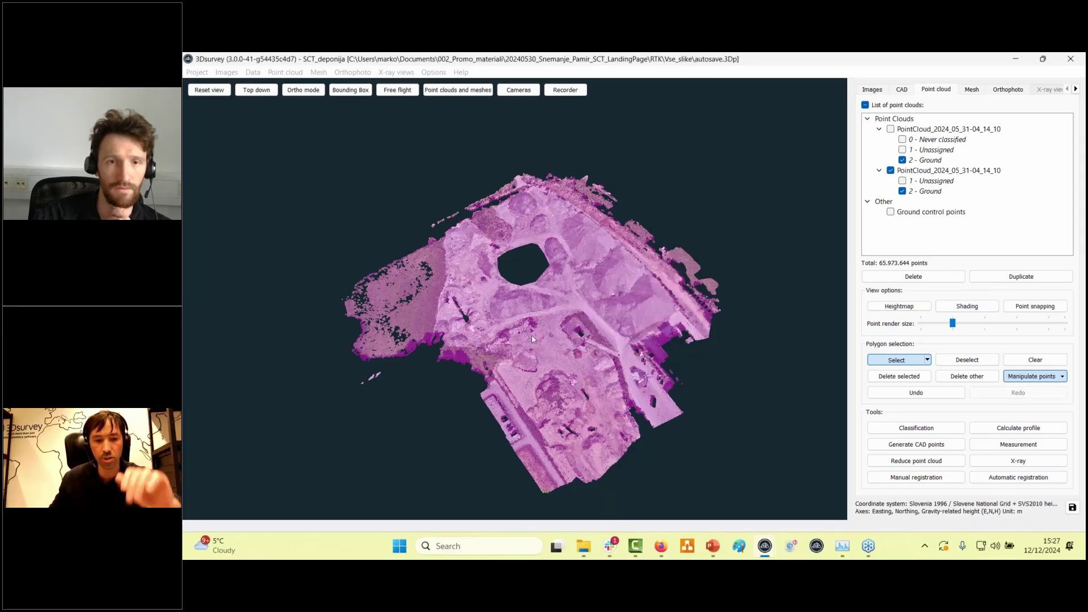
pyautogui.scroll(6, 538, 343)
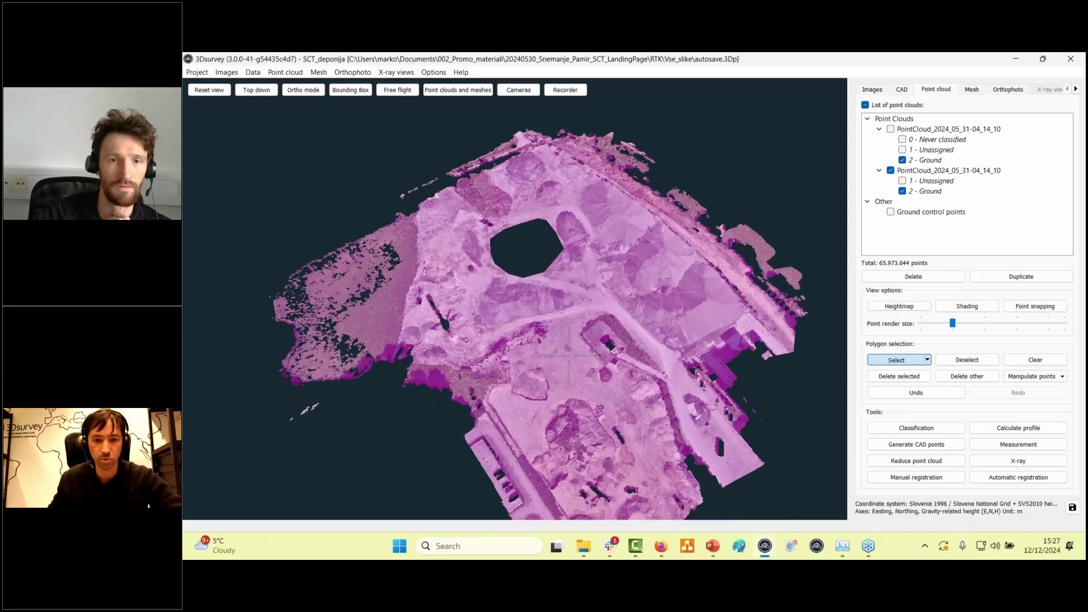
pyautogui.scroll(3, 575, 369)
pyautogui.moveTo(575, 369); pyautogui.dragTo(597, 273)
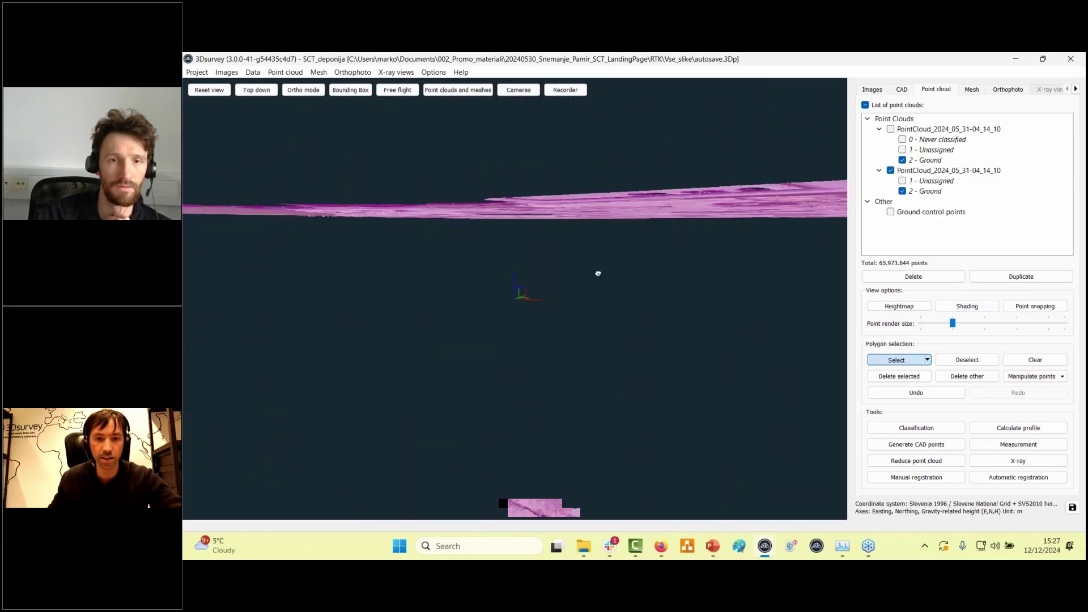
pyautogui.scroll(-3, 539, 189)
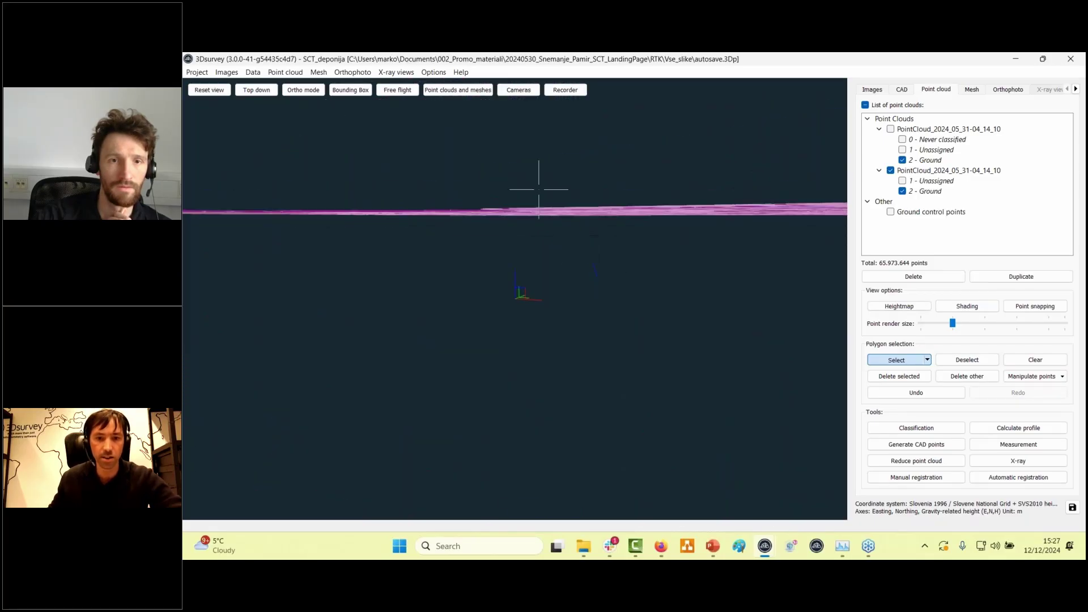
# Calculate a regular grid mesh from the flattened cloud's Ground class with 0.50 m cells, Optimized hole filling and 1-cell smoothing
pyautogui.click(318, 72)
pyautogui.click(362, 83)
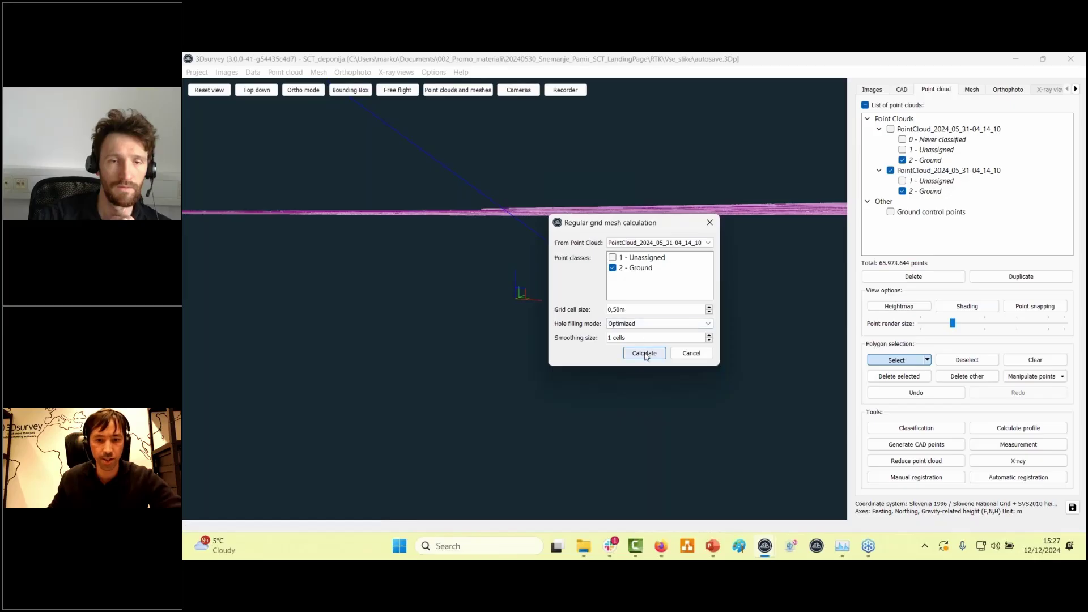
pyautogui.click(644, 353)
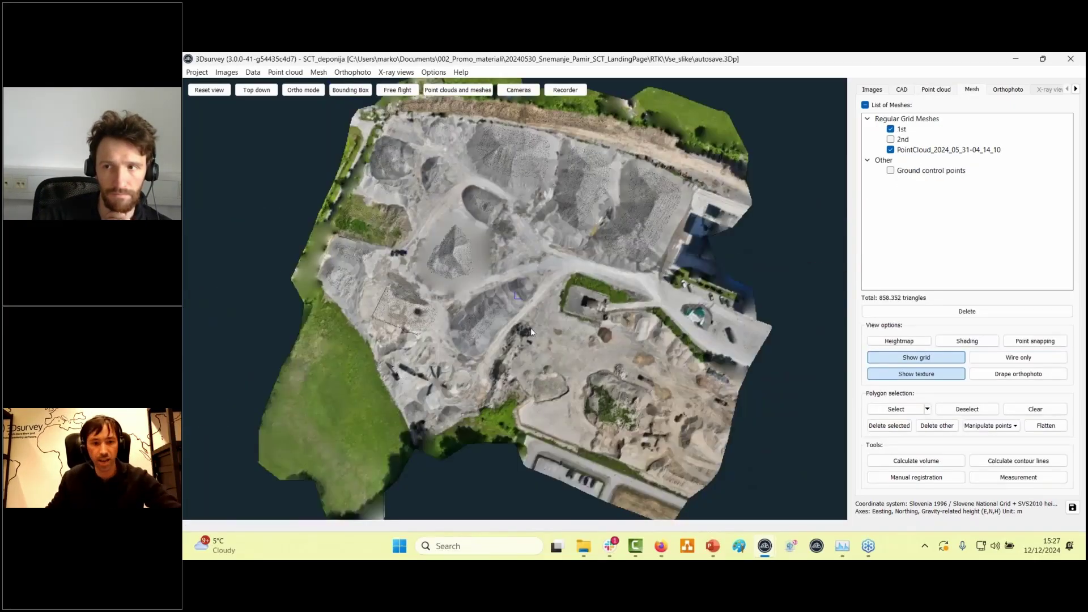
# Examine from several angles where the flat 290 m mesh intersects the stockpiles of the 1st mesh
pyautogui.scroll(10, 531, 328)
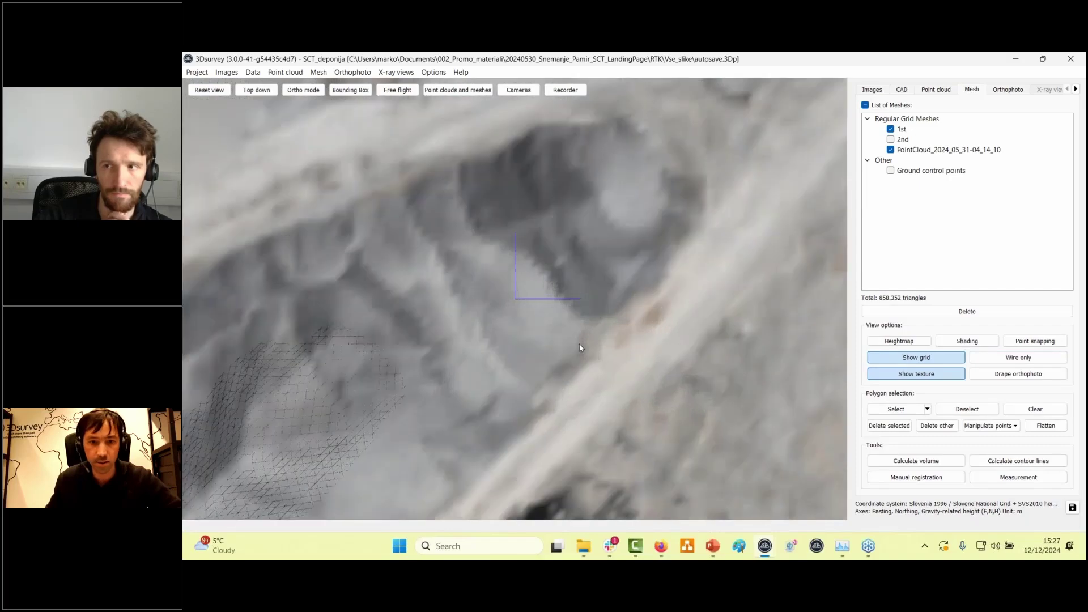
pyautogui.moveTo(563, 291); pyautogui.dragTo(534, 279)
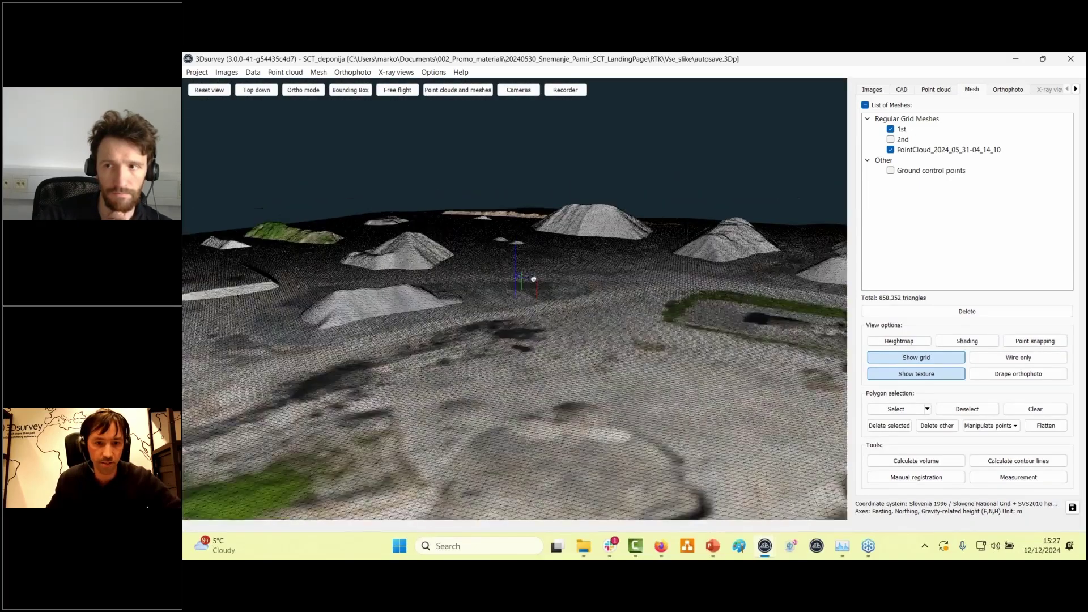
pyautogui.scroll(5, 534, 279)
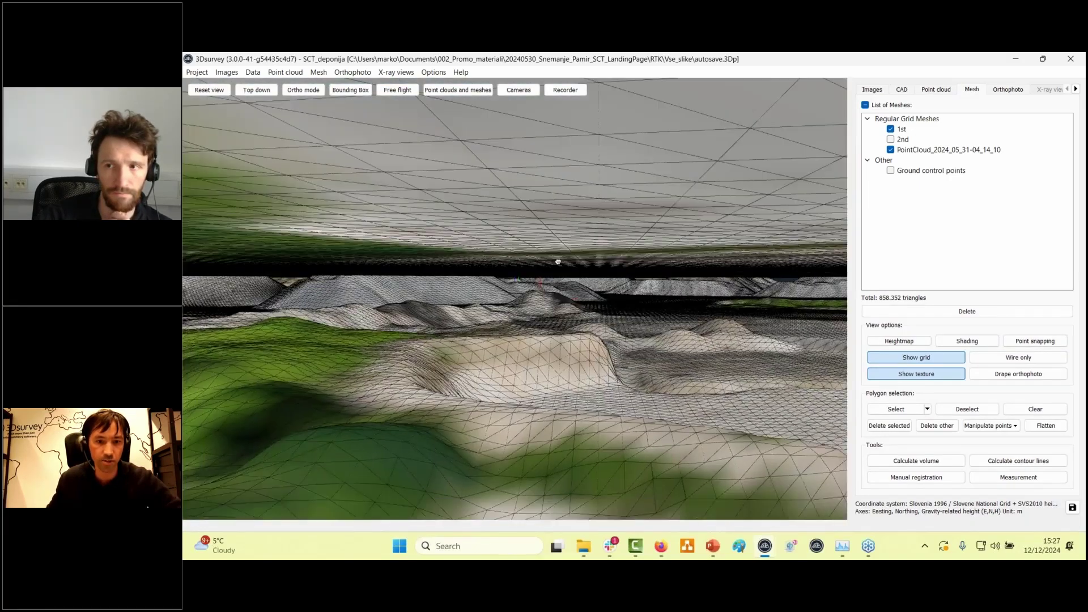
pyautogui.scroll(-8, 558, 262)
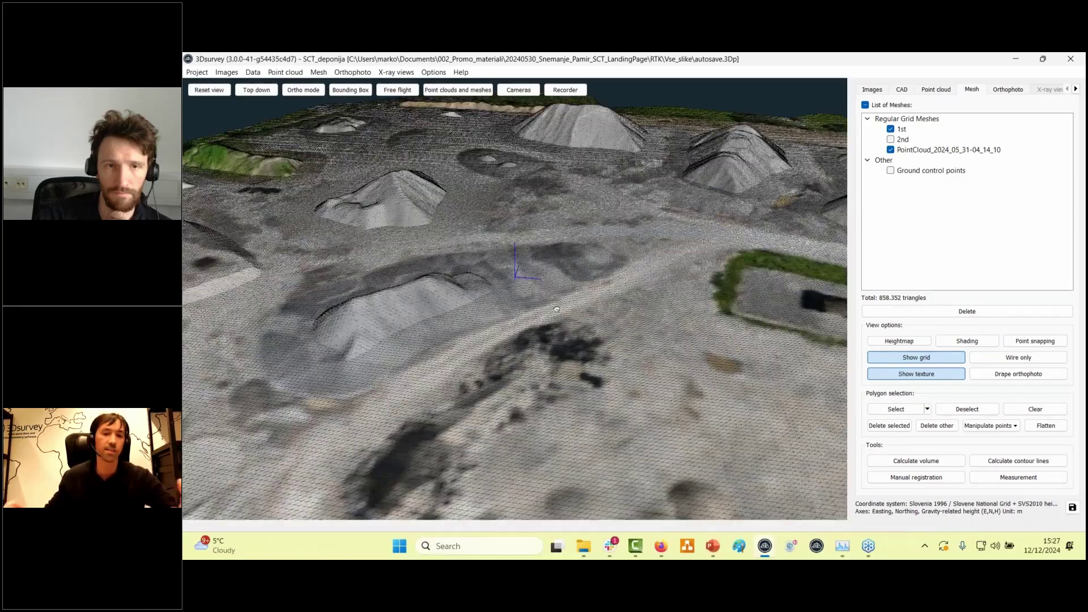
pyautogui.scroll(2, 558, 313)
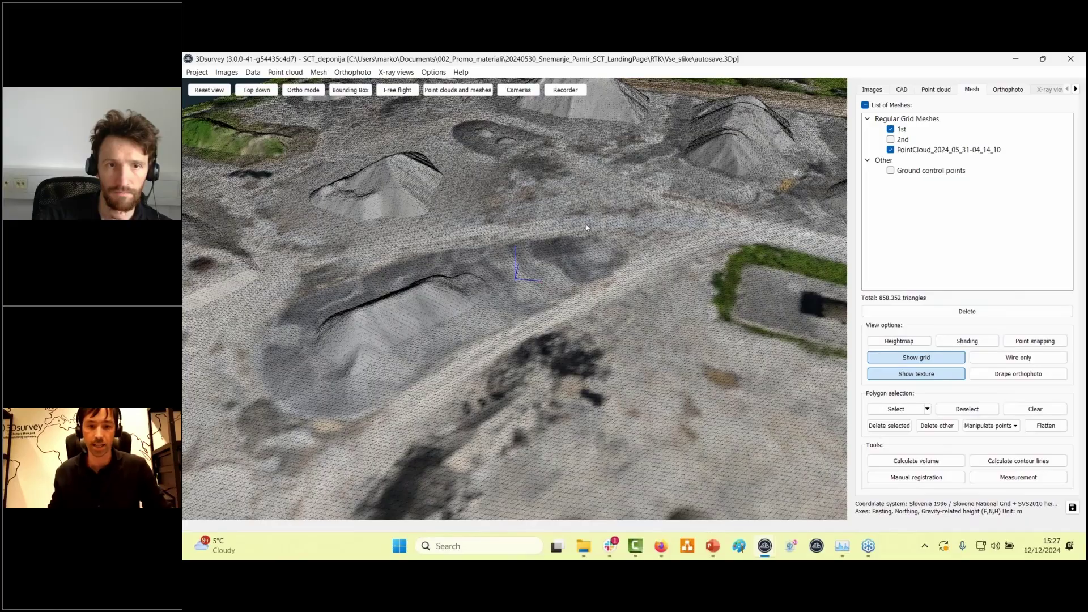
pyautogui.scroll(-2, 585, 227)
pyautogui.scroll(-2, 624, 254)
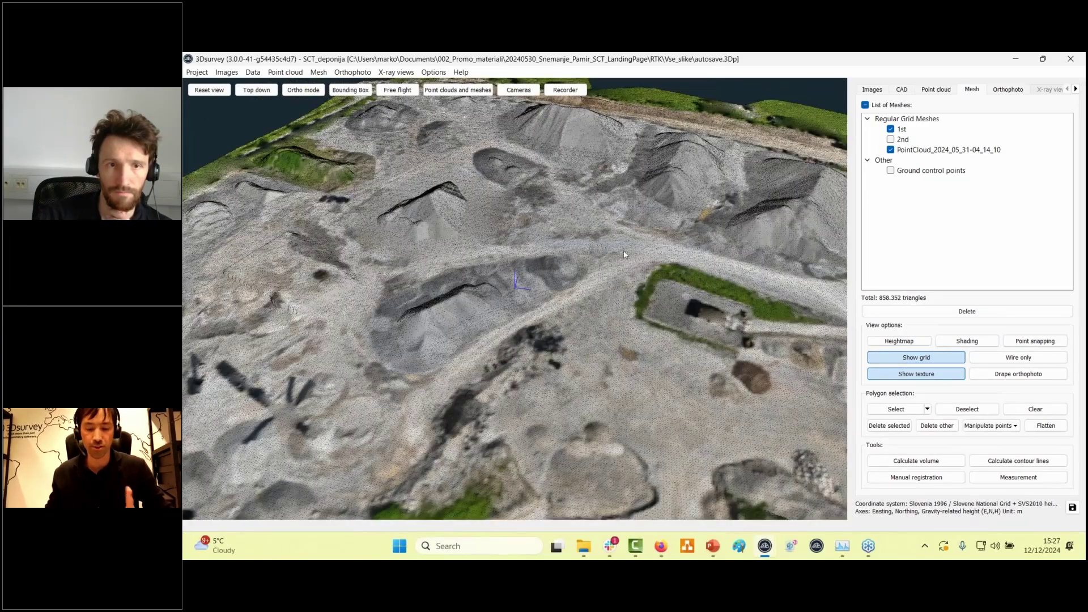
pyautogui.scroll(-5, 542, 270)
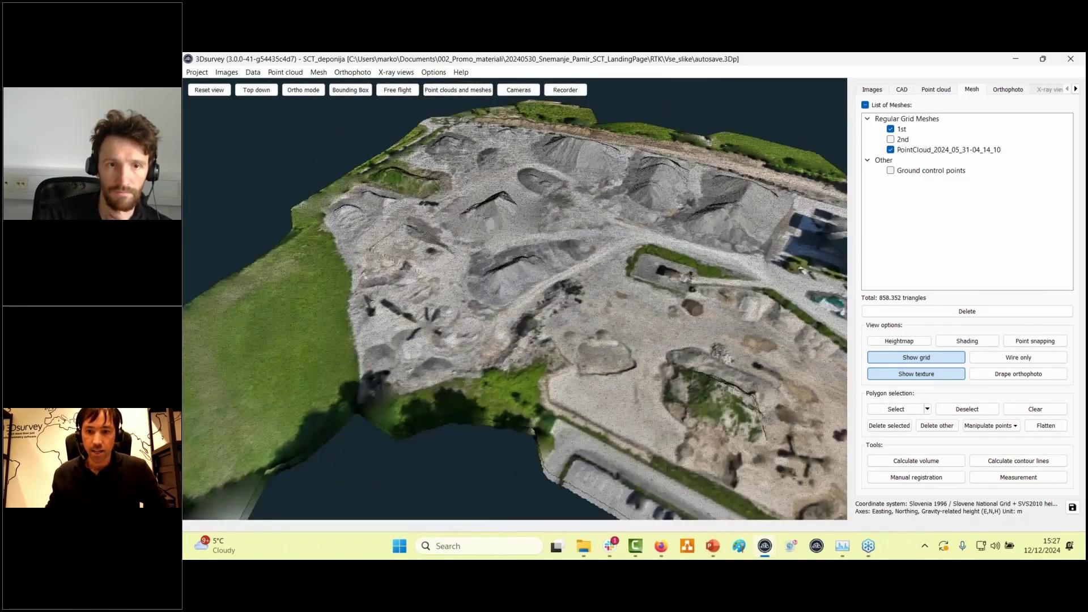
# Hide the flat PointCloud_2024_05_31-04_14_10 mesh and the flattened point cloud, leaving only the 1st mesh shown
pyautogui.click(890, 149)
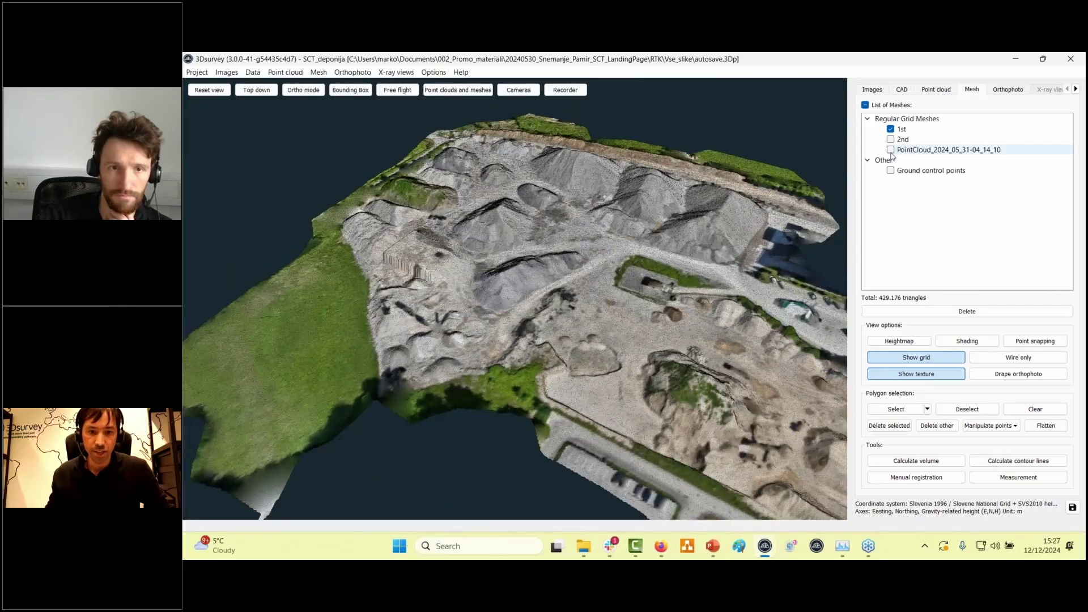
pyautogui.scroll(8, 624, 272)
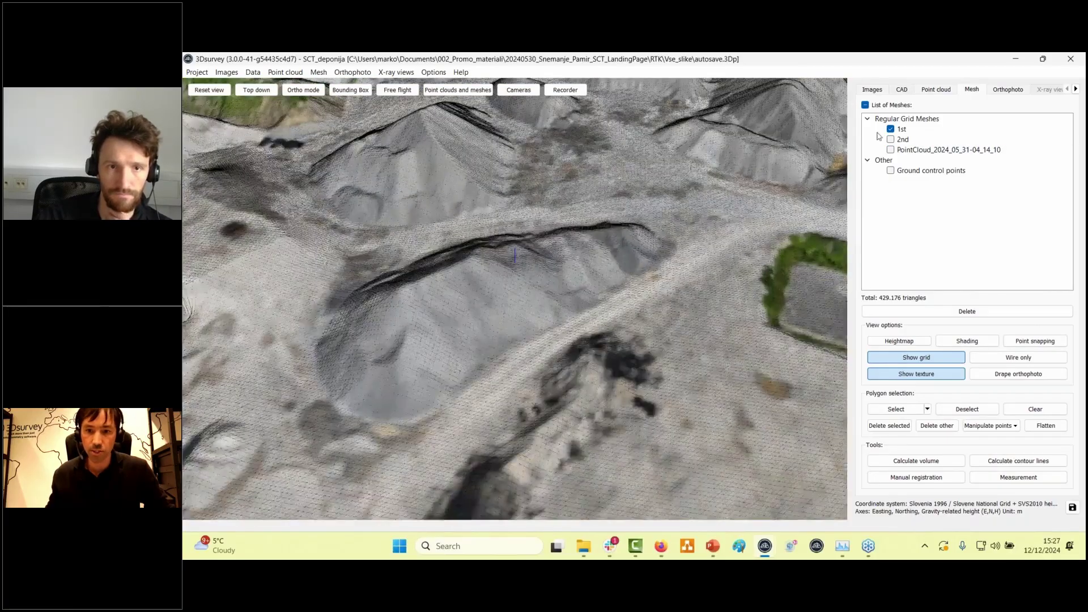
pyautogui.click(901, 89)
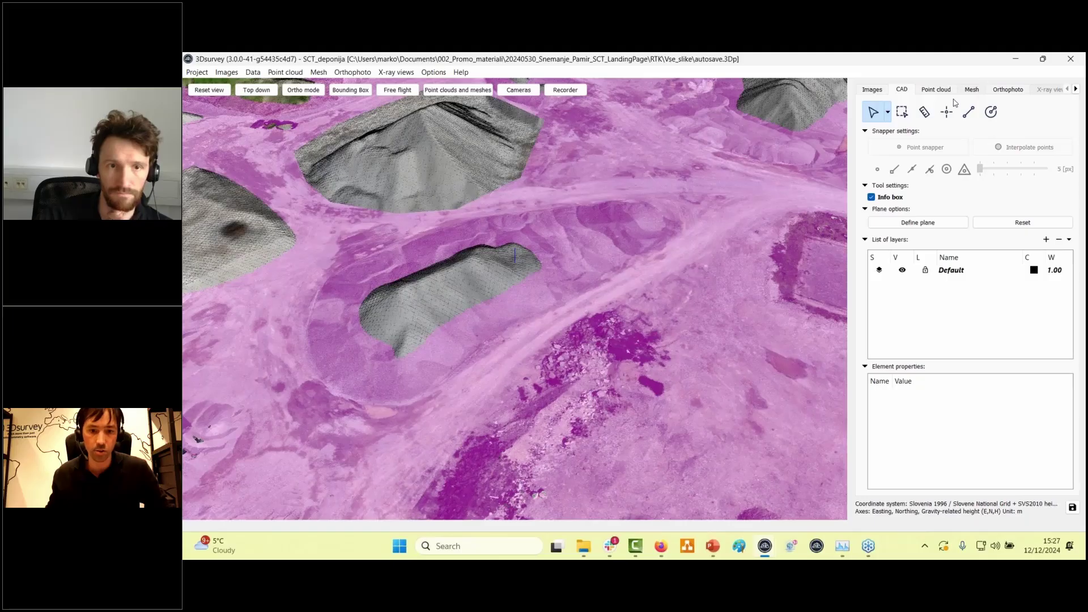
pyautogui.scroll(-3, 652, 256)
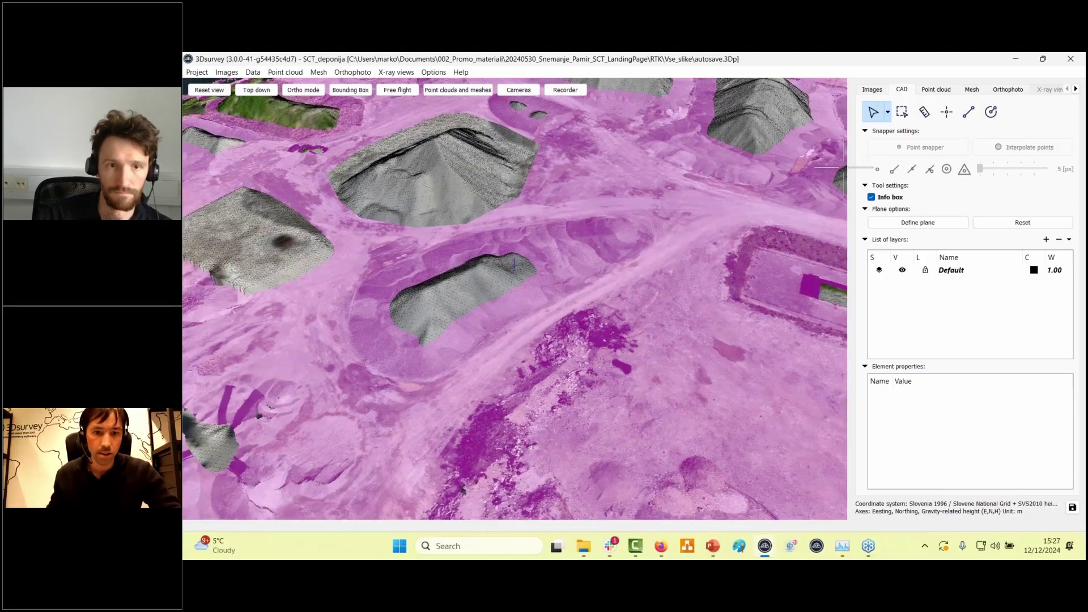
pyautogui.click(936, 89)
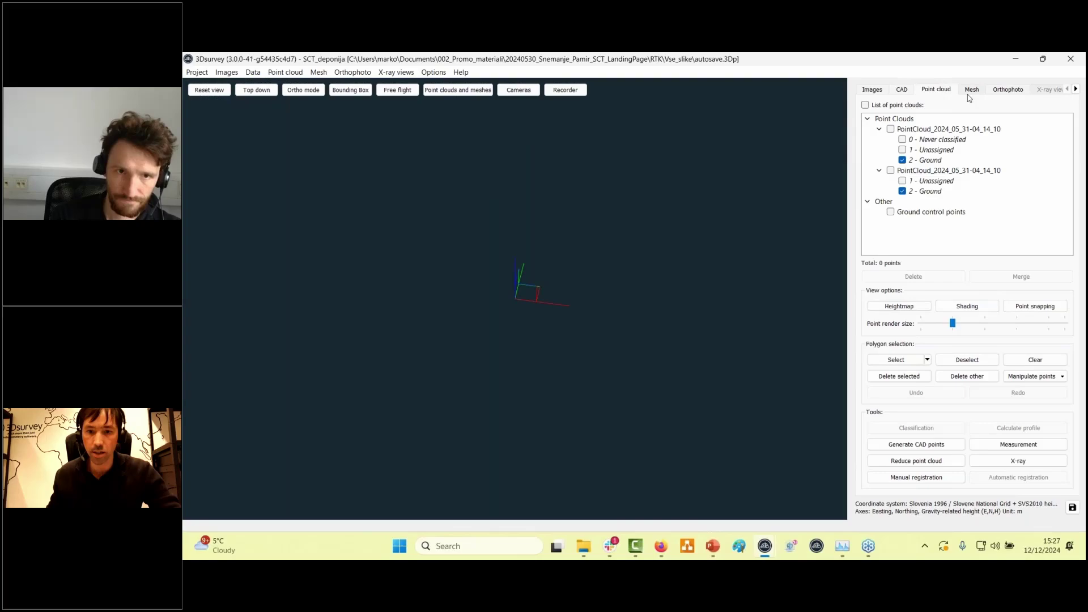
pyautogui.click(969, 95)
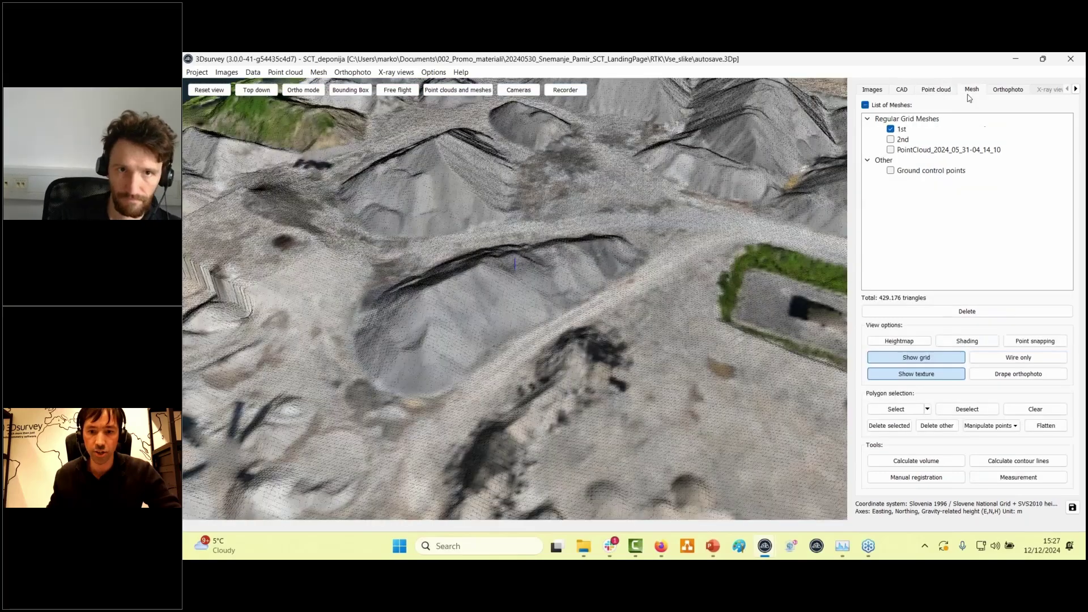
# Turn off the grid and texture display of the 1st mesh and view the quarry from a steeper angle
pyautogui.scroll(-2, 748, 248)
pyautogui.click(934, 374)
pyautogui.click(934, 357)
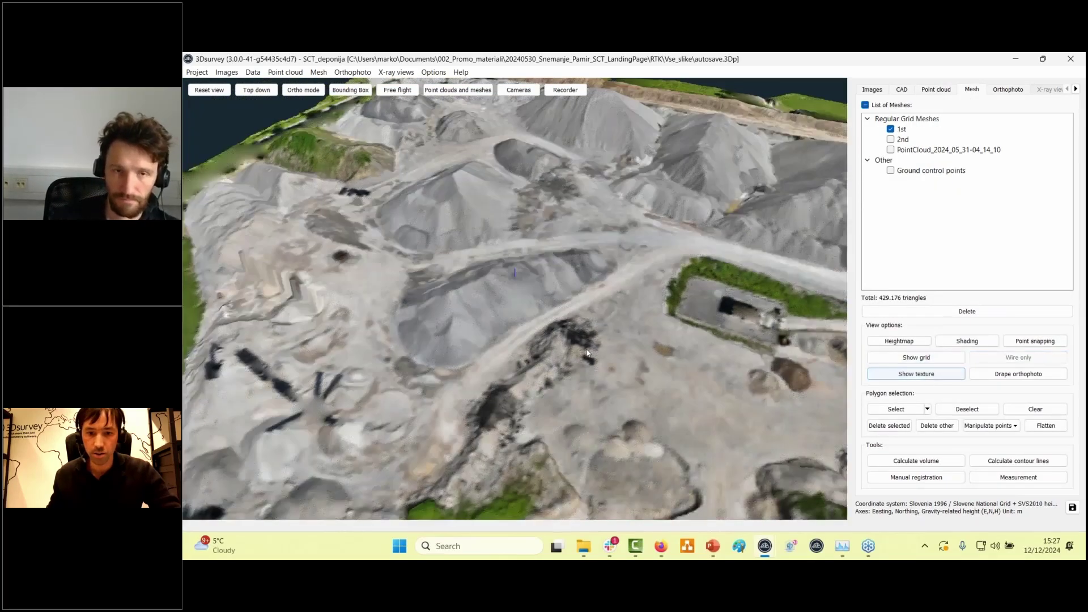
pyautogui.scroll(-1, 587, 348)
pyautogui.scroll(-2, 586, 348)
pyautogui.moveTo(587, 348); pyautogui.dragTo(589, 399)
pyautogui.scroll(3, 590, 399)
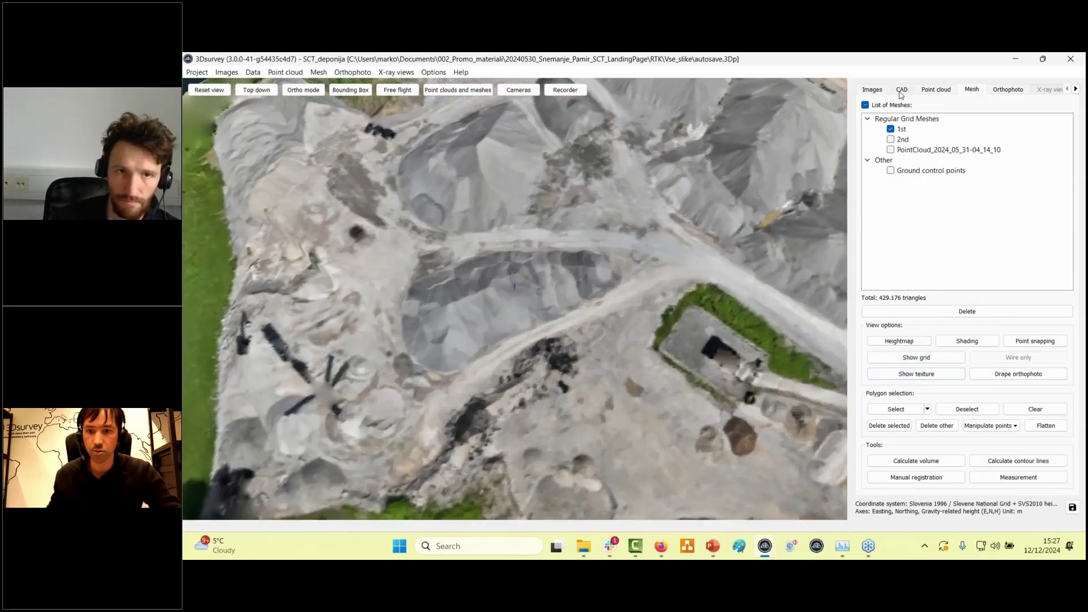
# Place ten CAD points with height labels across the quarry's stockpiles, roads and flat ground on the 1st mesh
pyautogui.click(901, 92)
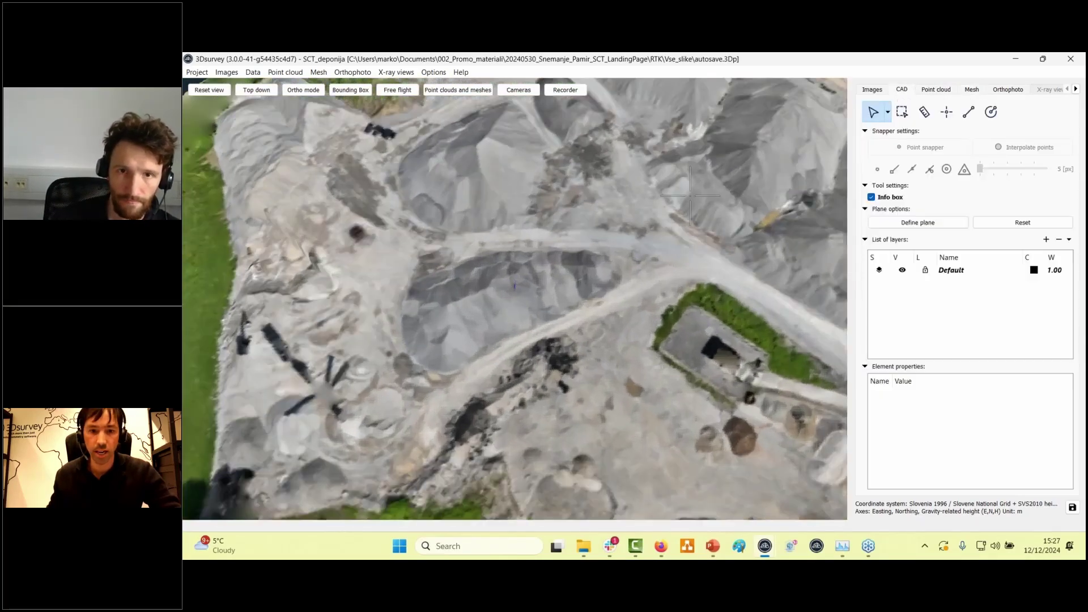
pyautogui.click(942, 118)
pyautogui.scroll(-2, 418, 285)
pyautogui.click(425, 243)
pyautogui.click(415, 279)
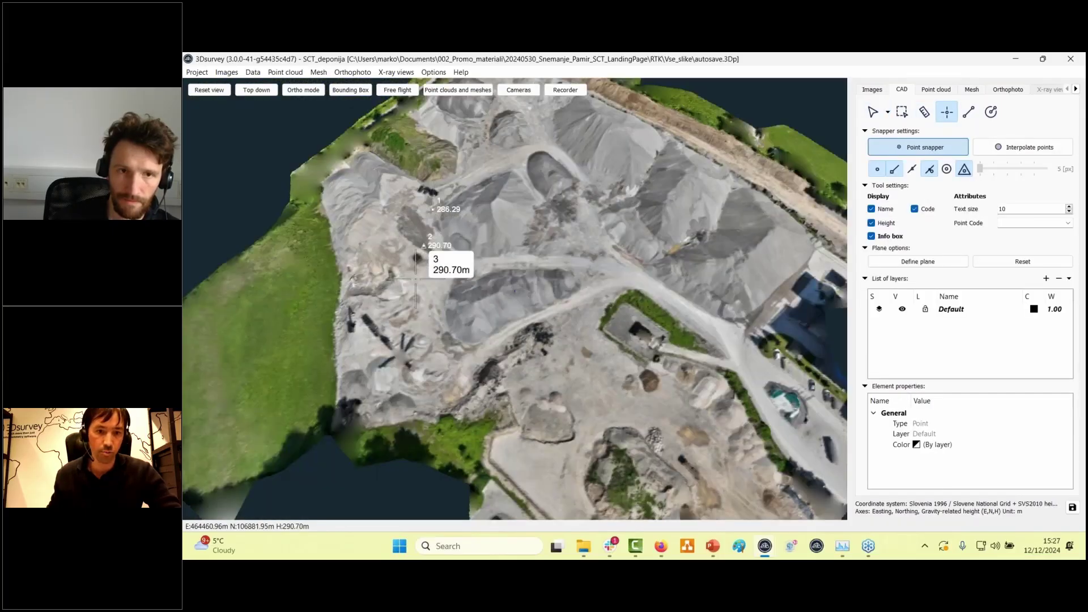
pyautogui.click(372, 349)
pyautogui.click(464, 369)
pyautogui.click(582, 347)
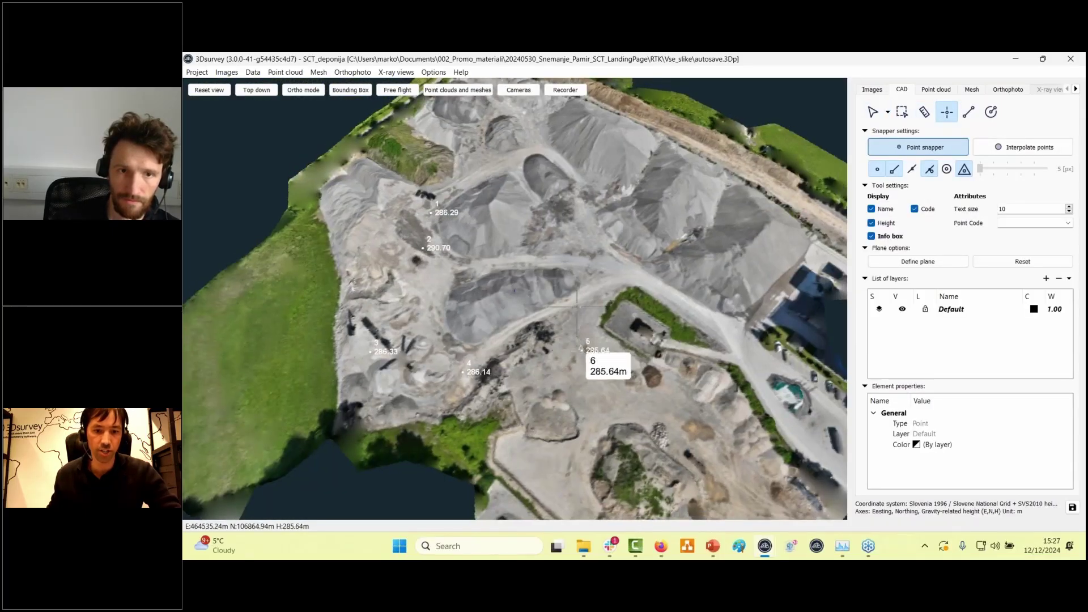
pyautogui.click(613, 252)
pyautogui.click(593, 119)
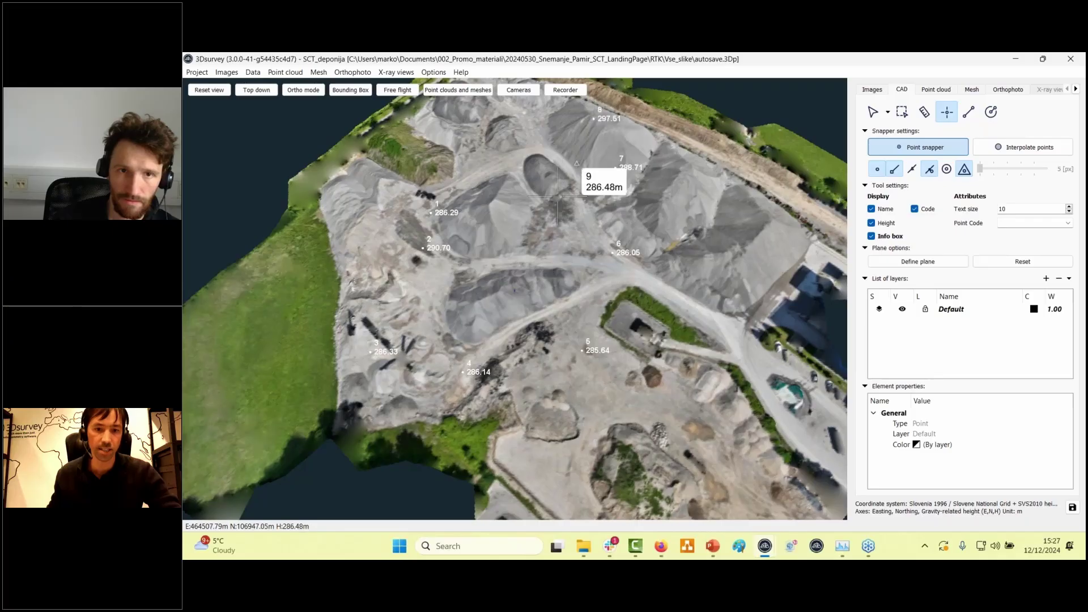
pyautogui.click(553, 200)
pyautogui.click(469, 240)
# Draw a CAD polyline along the ridge of the stockpile between points 9 and 10 on the 1st mesh
pyautogui.click(969, 112)
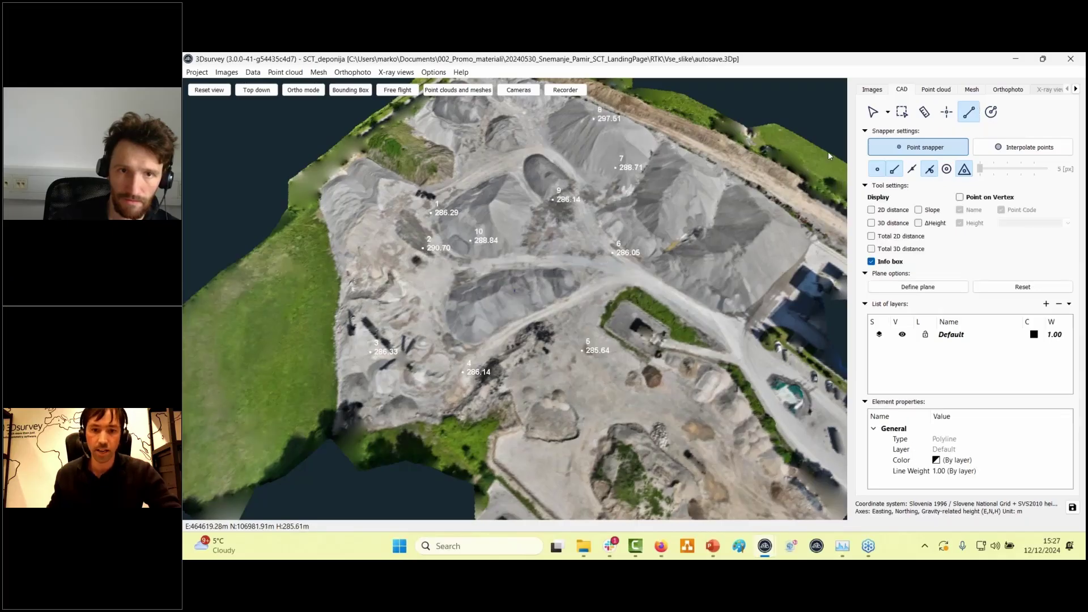
pyautogui.click(504, 176)
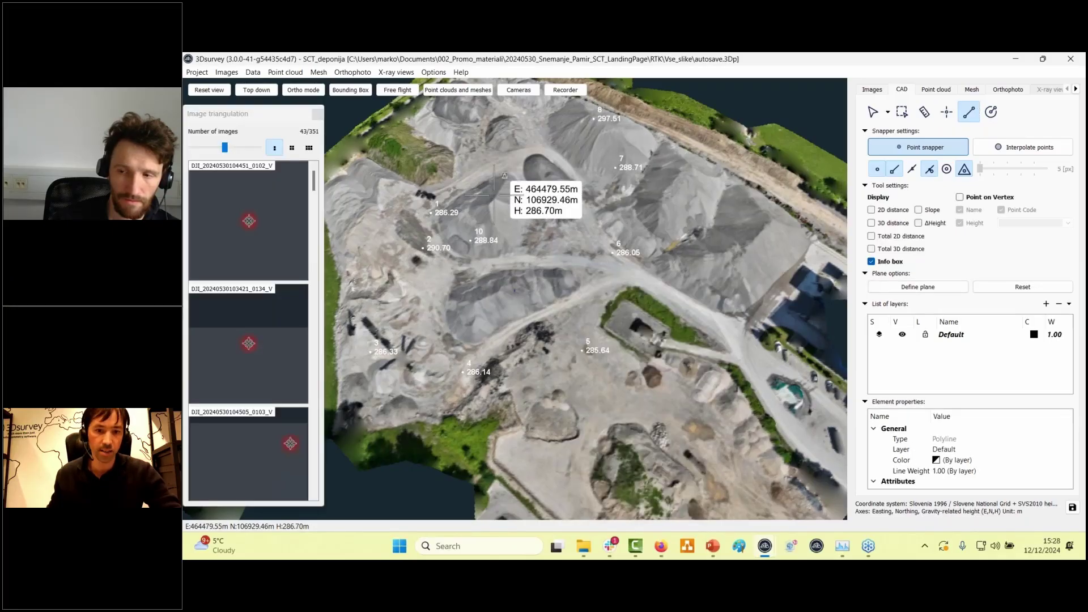
pyautogui.click(489, 202)
pyautogui.click(492, 219)
pyautogui.click(512, 246)
pyautogui.doubleClick(516, 251)
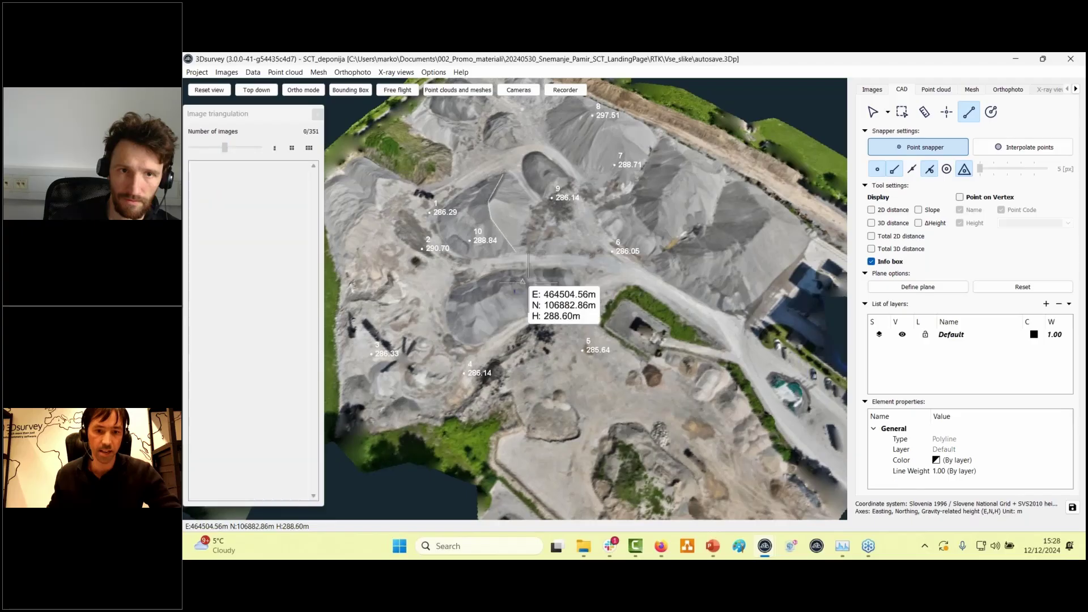
# Draw a three-vertex CAD polyline along the upper edge of the stockpile across the road from point 10
pyautogui.click(543, 279)
pyautogui.click(499, 290)
pyautogui.doubleClick(433, 336)
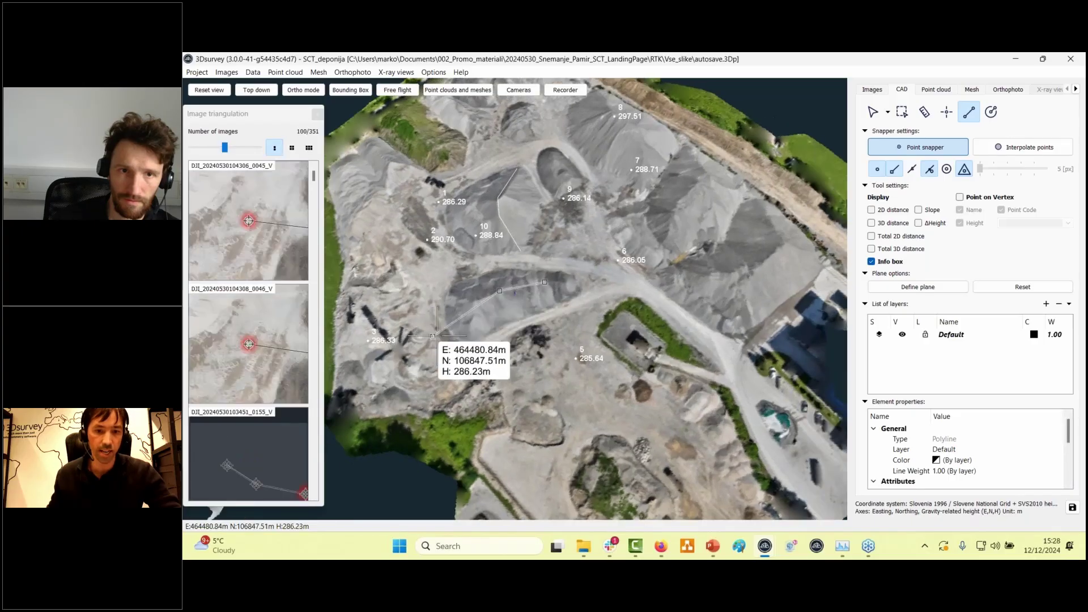
pyautogui.moveTo(625, 306); pyautogui.dragTo(603, 284)
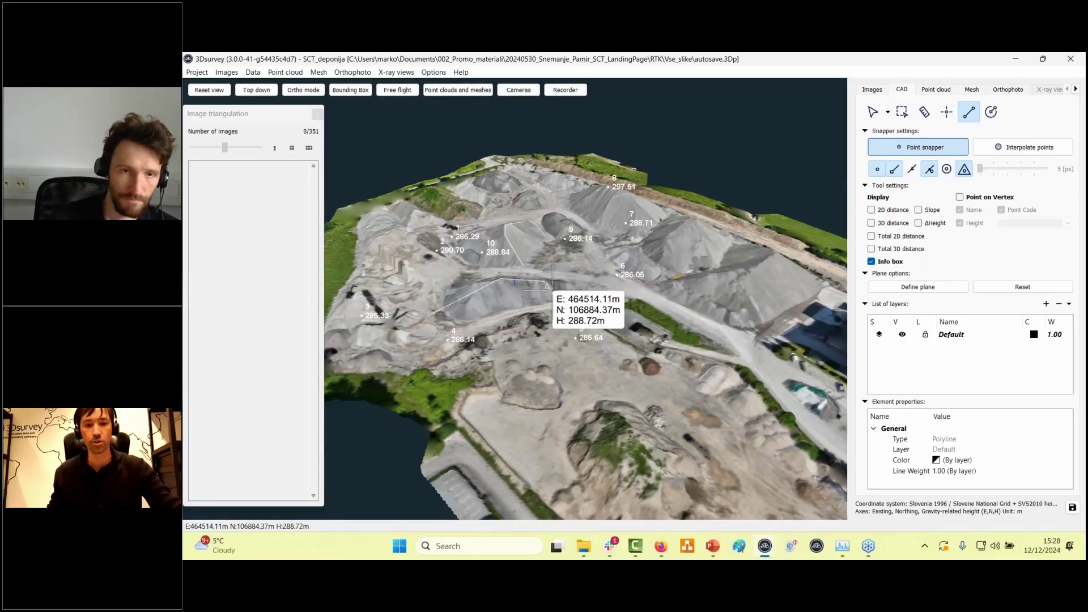
# Hide the 1st mesh so only the CAD points and polylines are displayed
pyautogui.click(972, 89)
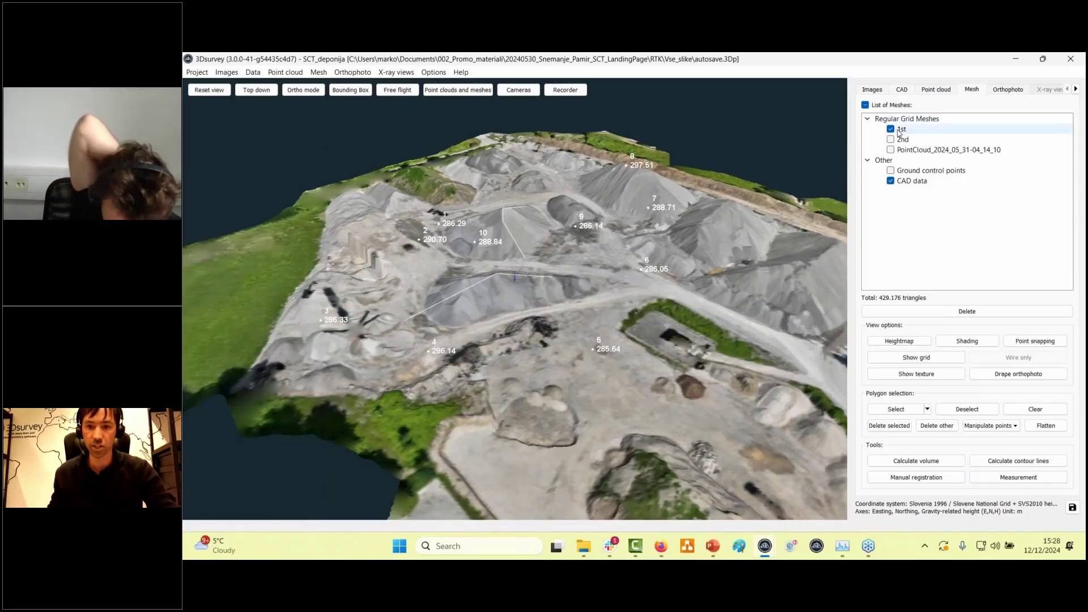
pyautogui.click(890, 130)
pyautogui.moveTo(523, 269); pyautogui.dragTo(541, 244)
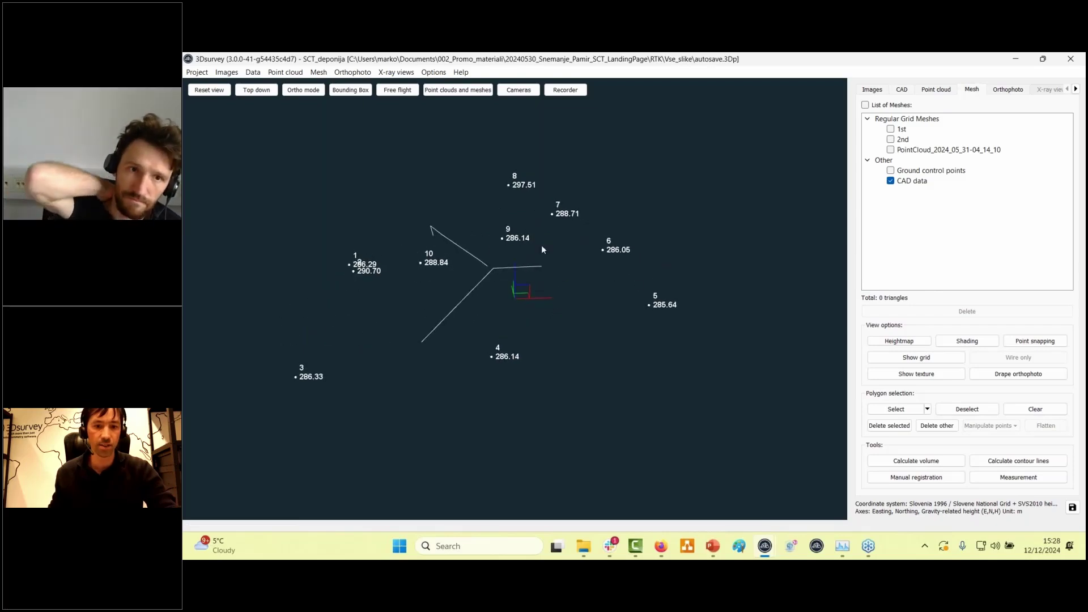
# Triangulate a full 3D mesh from the CAD points and polylines and inspect its surface from several angles
pyautogui.click(318, 74)
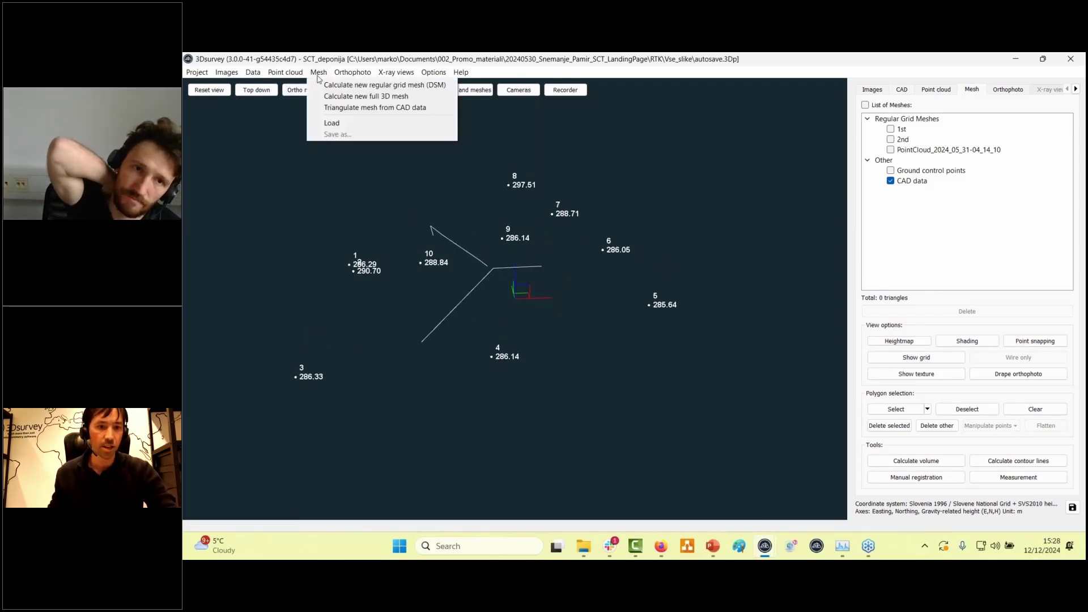
pyautogui.click(340, 110)
pyautogui.click(641, 373)
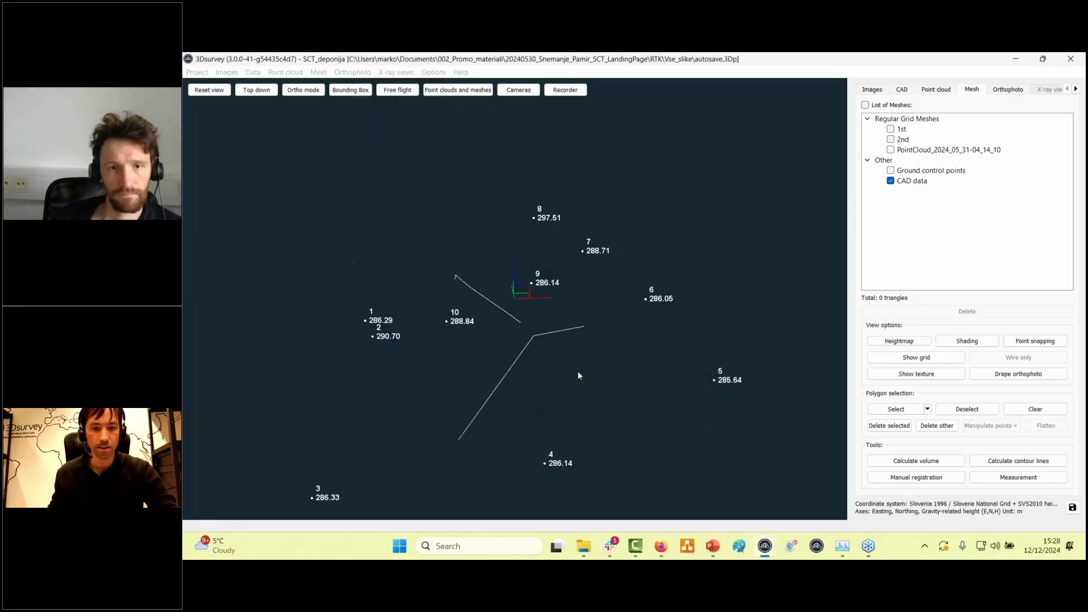
pyautogui.moveTo(645, 276); pyautogui.dragTo(668, 251)
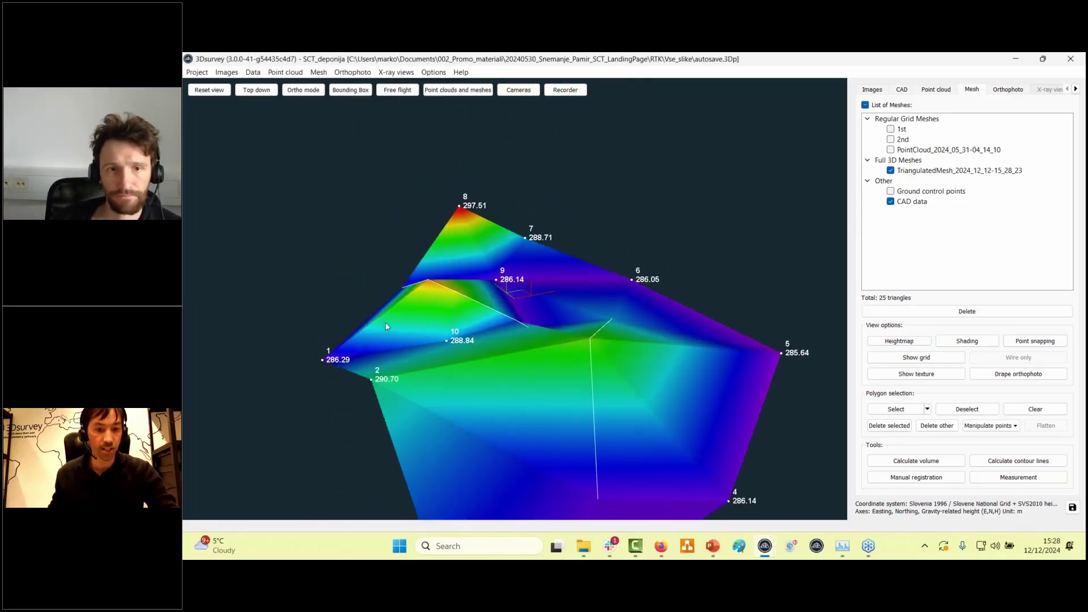
pyautogui.moveTo(512, 316); pyautogui.dragTo(597, 362)
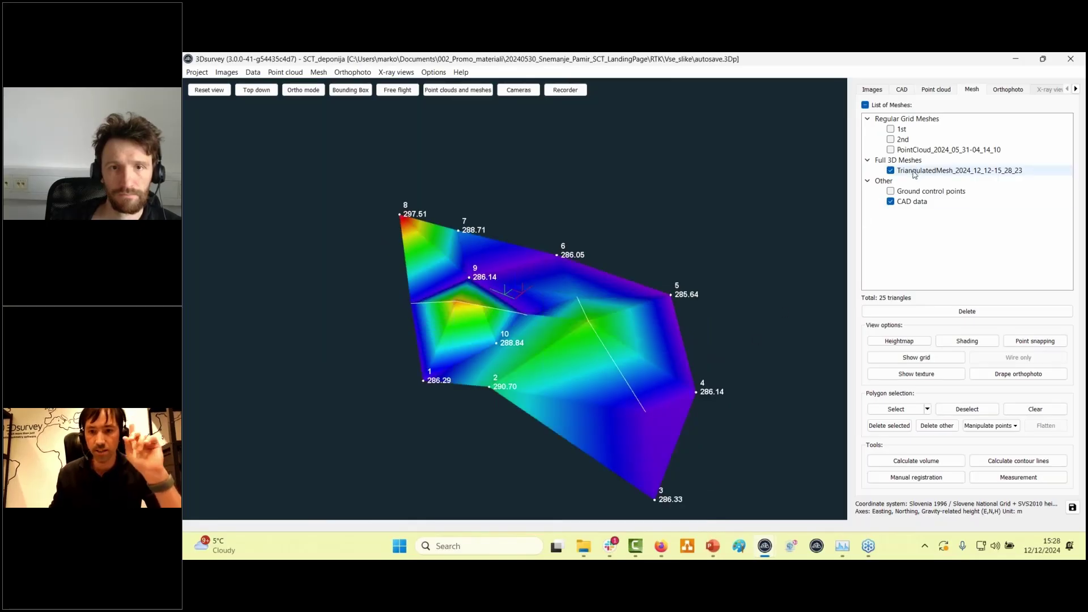
pyautogui.moveTo(673, 349); pyautogui.dragTo(656, 385)
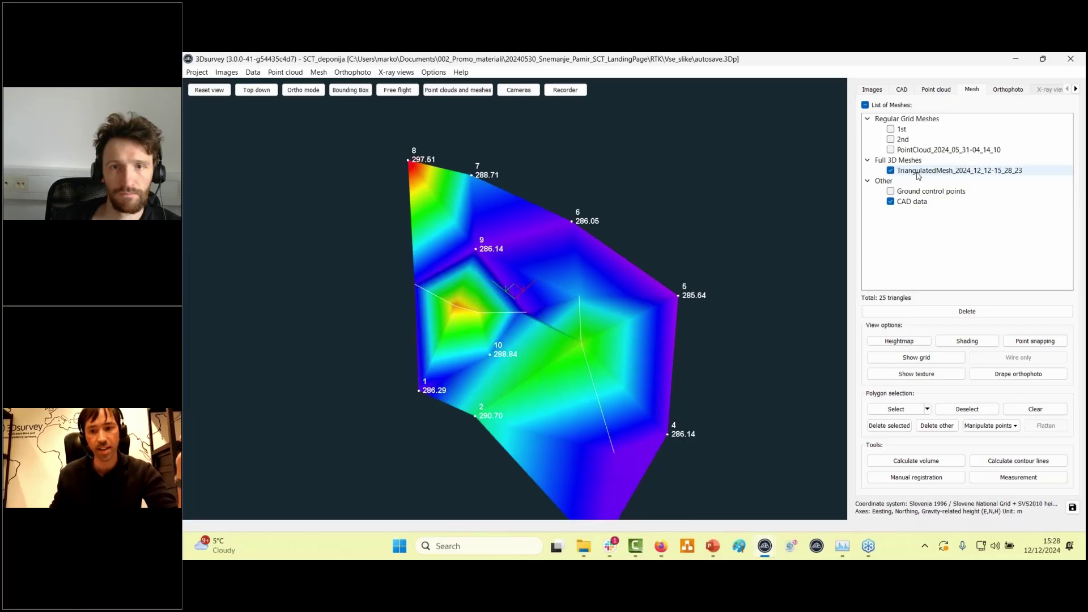
# Convert the triangulated mesh to a point cloud with a density of 100 pts/m²
pyautogui.rightClick(918, 176)
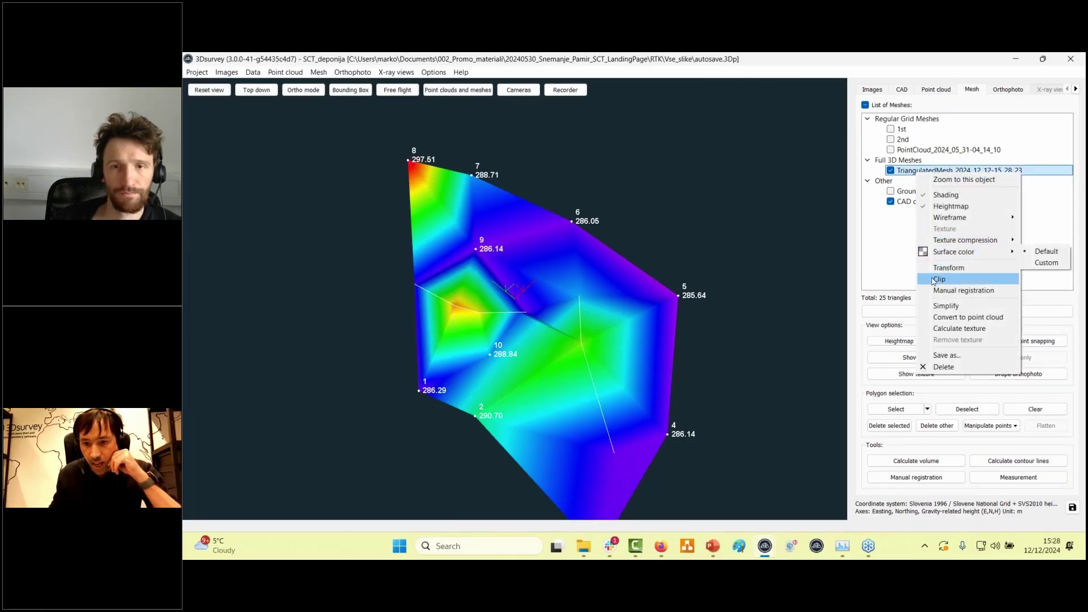
pyautogui.click(944, 318)
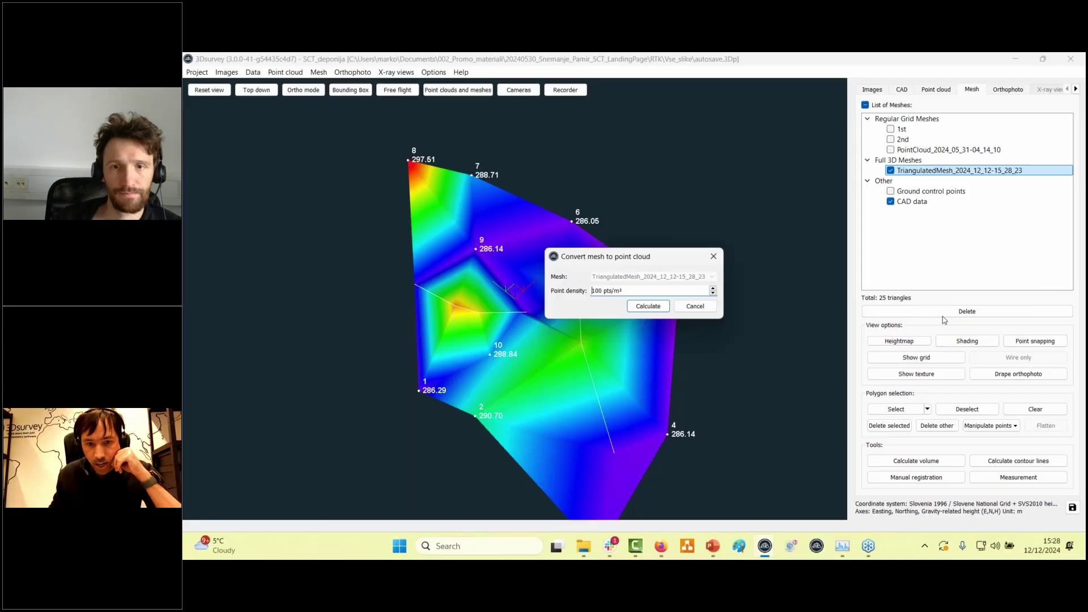
pyautogui.click(649, 306)
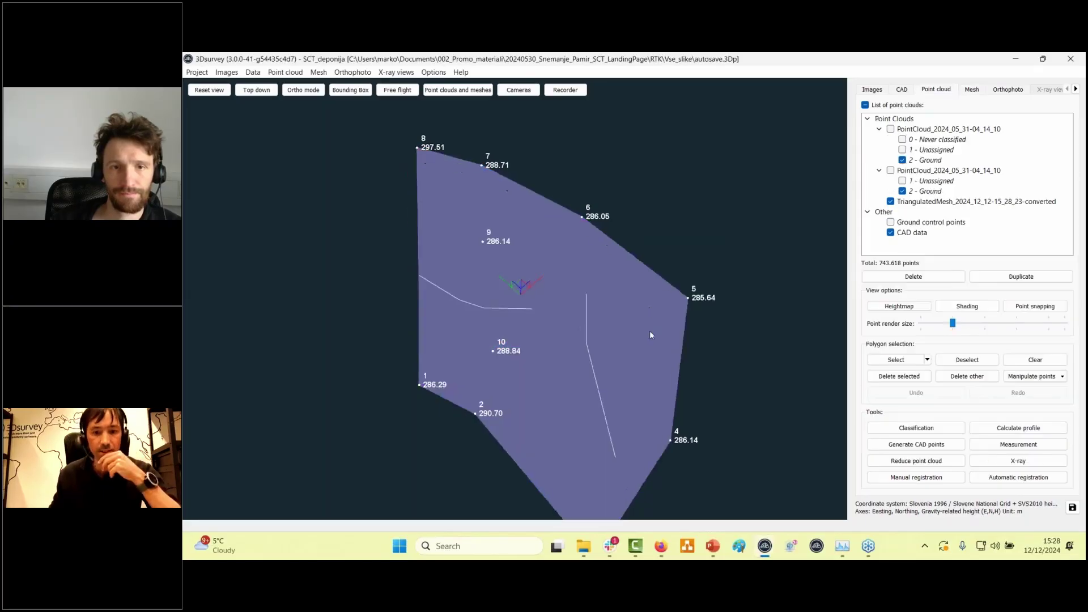
# Color the converted point cloud by height and reduce its point render size to see the individual points
pyautogui.click(900, 306)
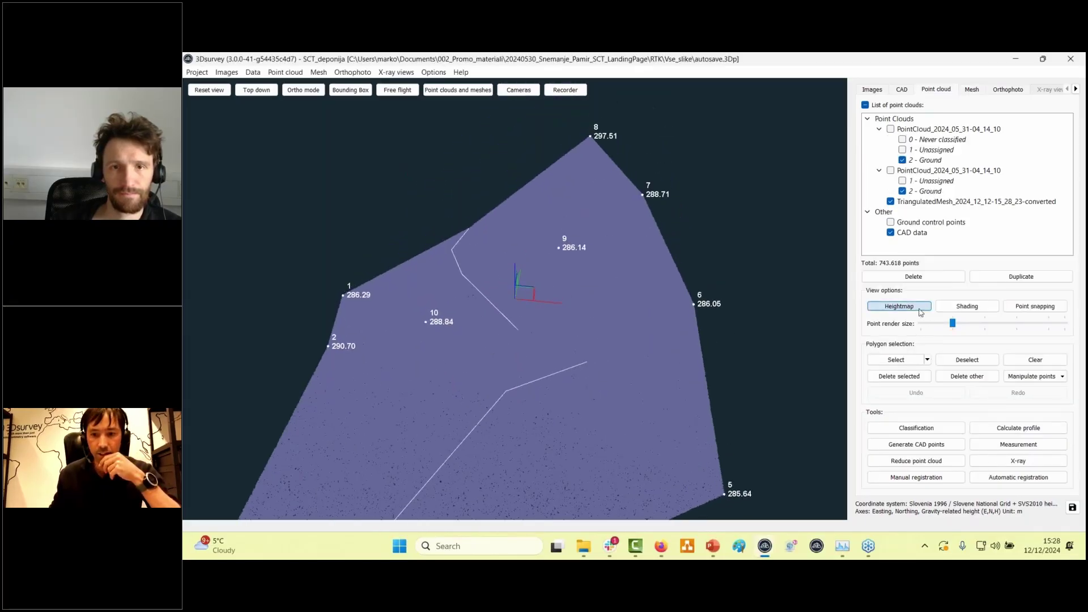
pyautogui.scroll(3, 509, 371)
pyautogui.scroll(2, 524, 391)
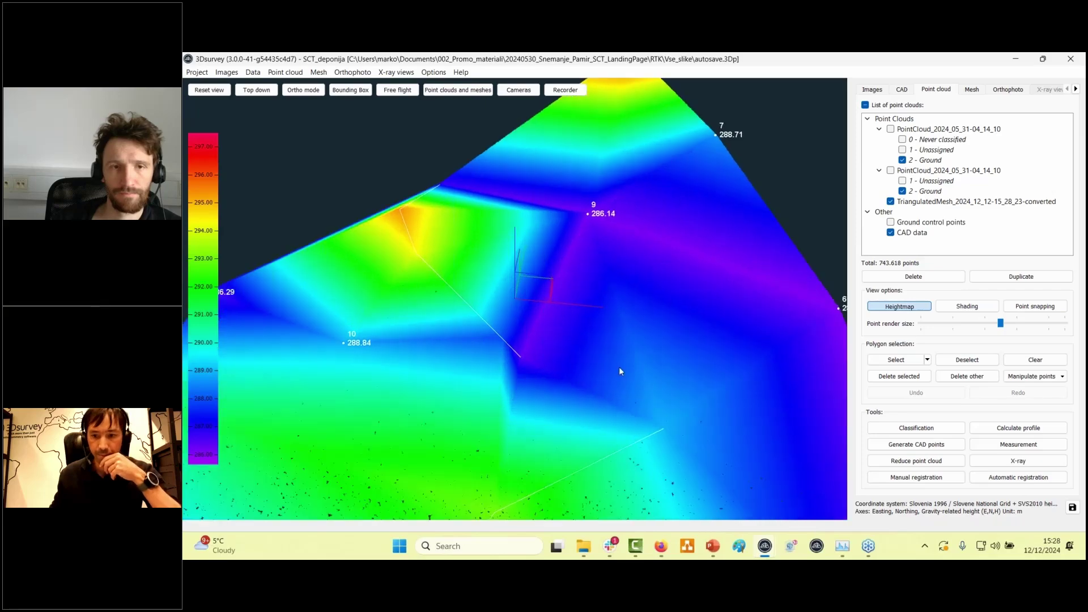
pyautogui.moveTo(1001, 323); pyautogui.dragTo(937, 323)
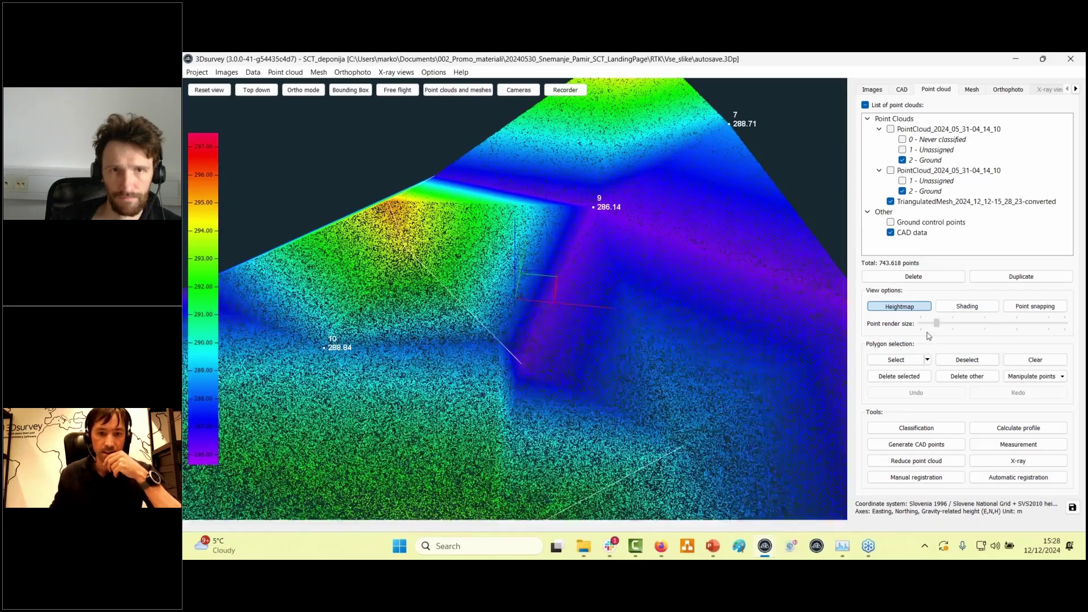
pyautogui.scroll(-5, 510, 295)
# Calculate a regular grid mesh from the converted point cloud with 0.50 m cells, Optimized hole filling and 1-cell smoothing
pyautogui.click(318, 72)
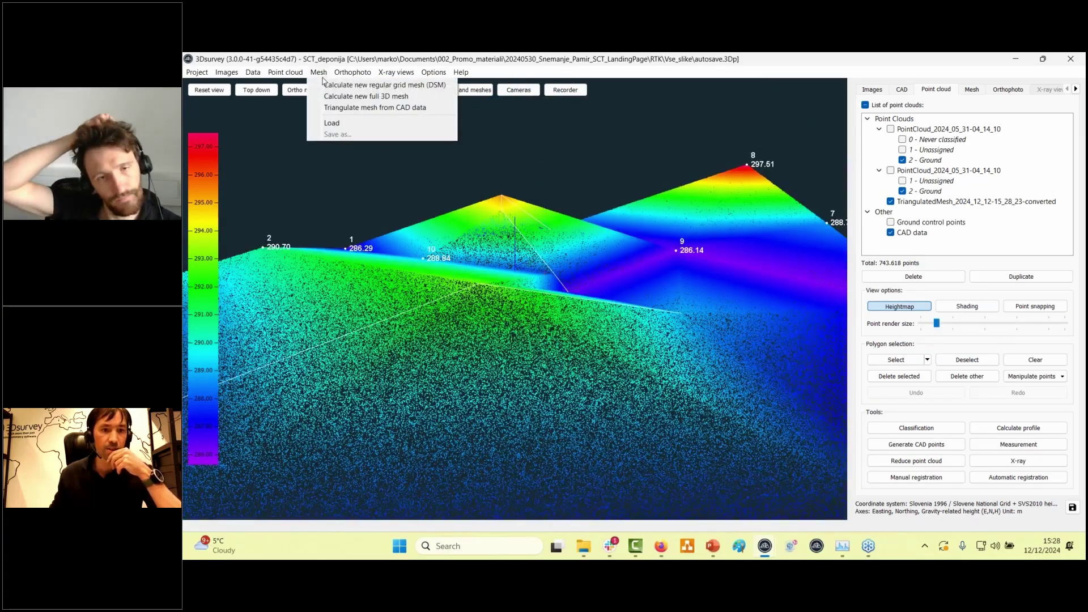
pyautogui.click(369, 85)
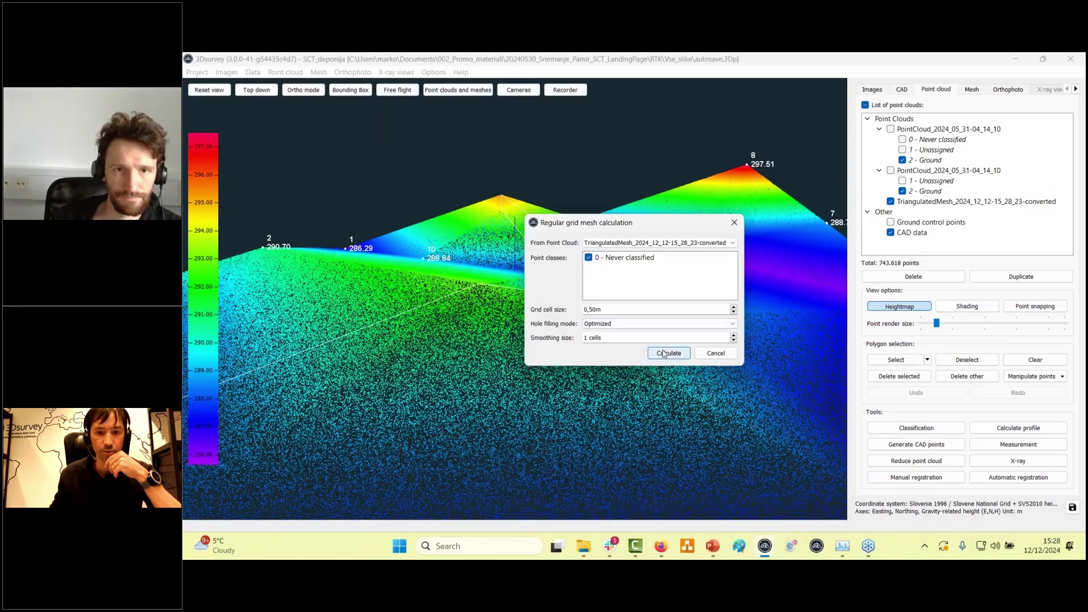
pyautogui.click(664, 353)
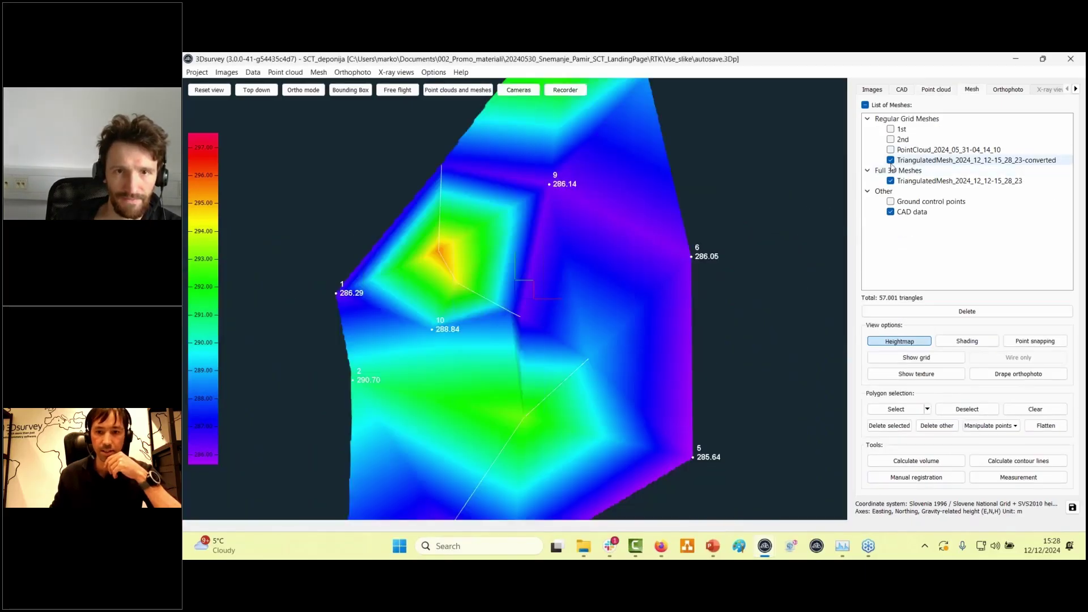
# Hide the full 3D triangulated mesh, turn on shading for the converted grid mesh and inspect it from several angles
pyautogui.click(891, 181)
pyautogui.moveTo(539, 351)
pyautogui.mouseDown()
pyautogui.moveTo(546, 298)
pyautogui.moveTo(532, 388)
pyautogui.mouseUp()
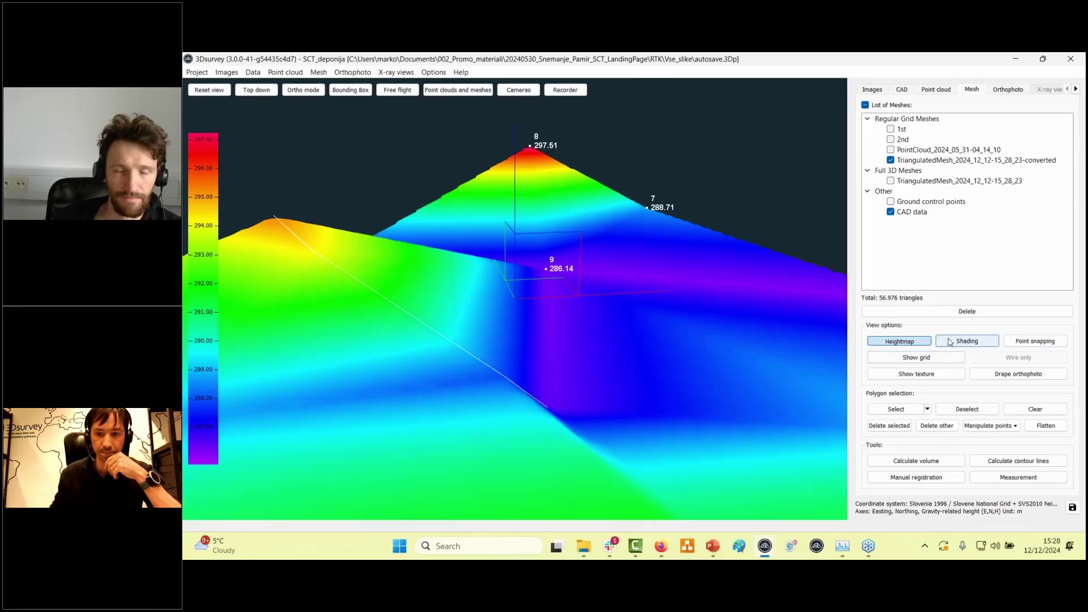
pyautogui.click(954, 343)
pyautogui.moveTo(568, 319); pyautogui.dragTo(568, 245)
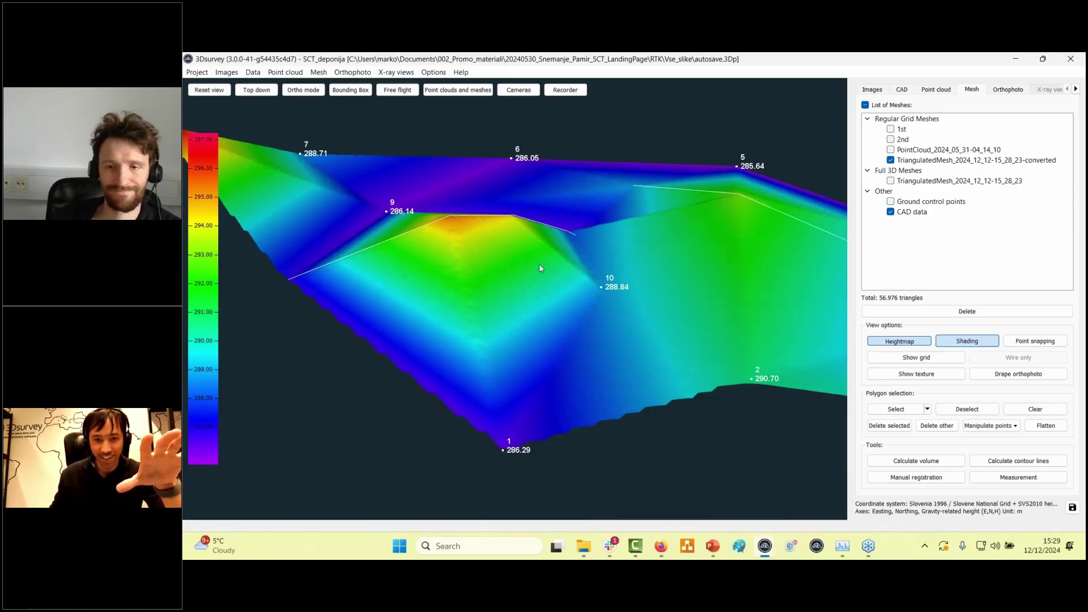
# Switch to Firefox and go from the 3Dsurvey Downloads page to the site's homepage
pyautogui.click(661, 546)
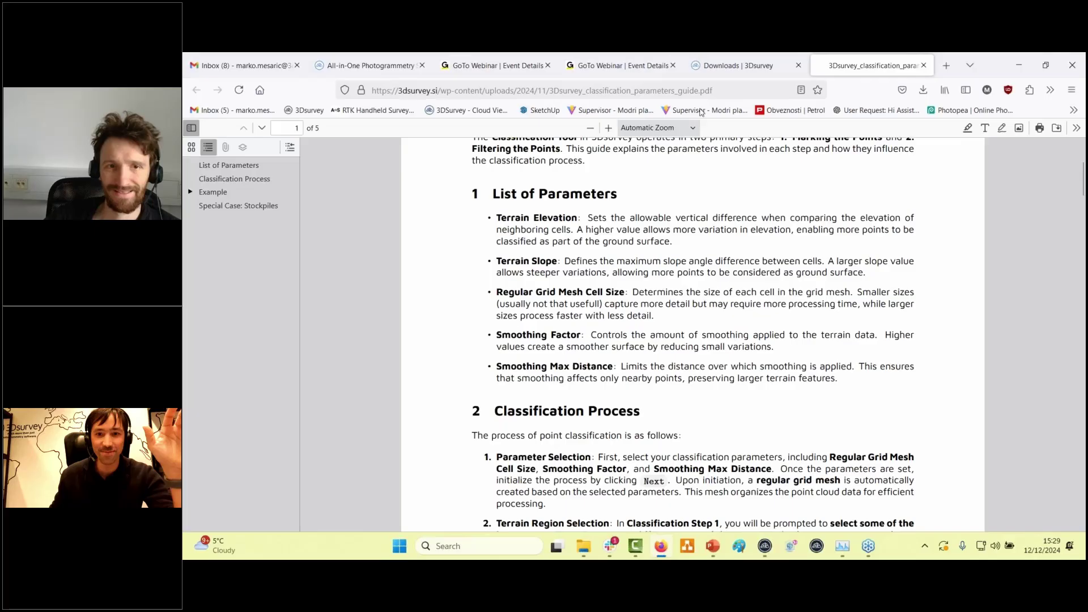
pyautogui.click(734, 66)
pyautogui.scroll(-1, 316, 170)
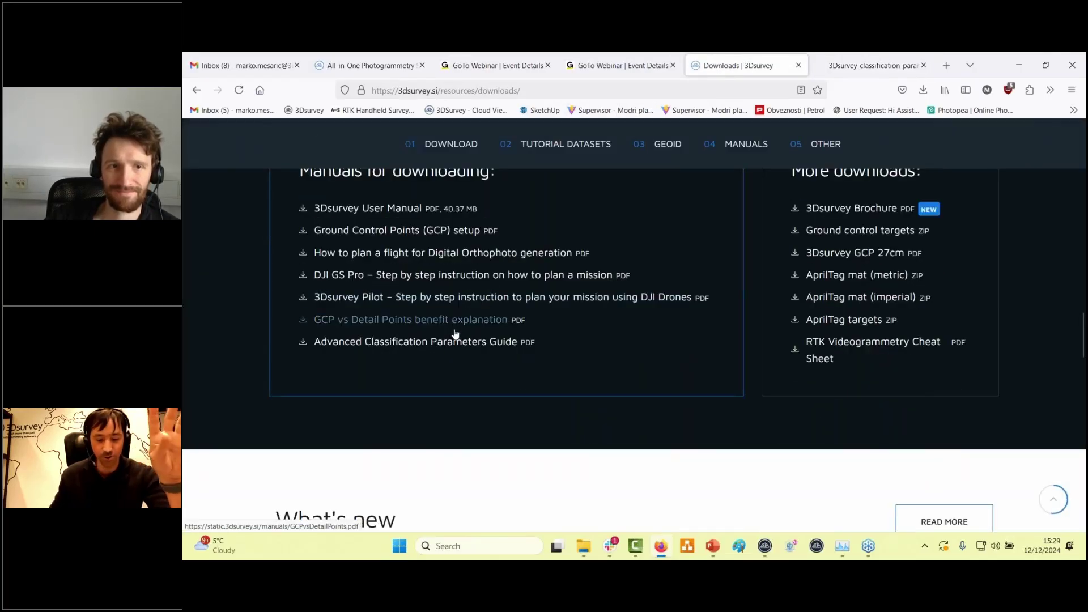
pyautogui.scroll(5, 456, 335)
pyautogui.click(288, 152)
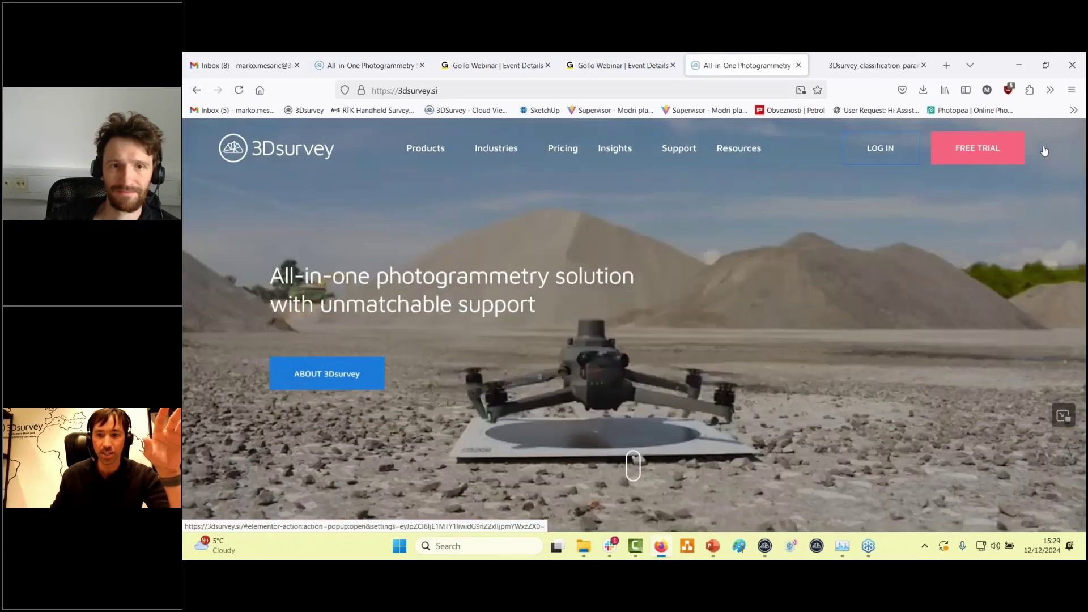
# Search the 3Dsurvey website for "autoca"
pyautogui.click(1041, 147)
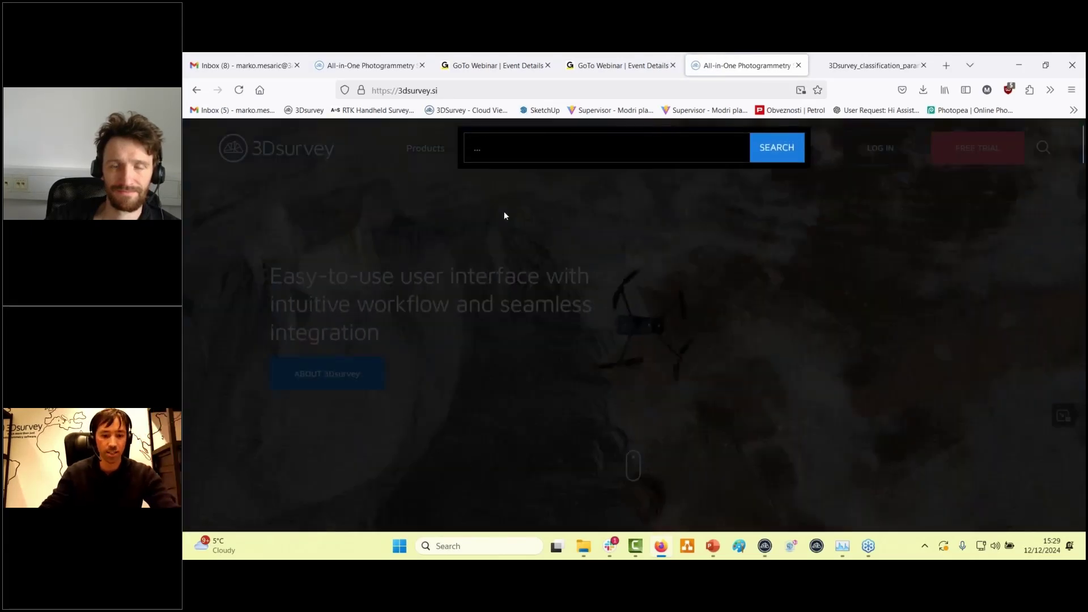
pyautogui.write('autoca')
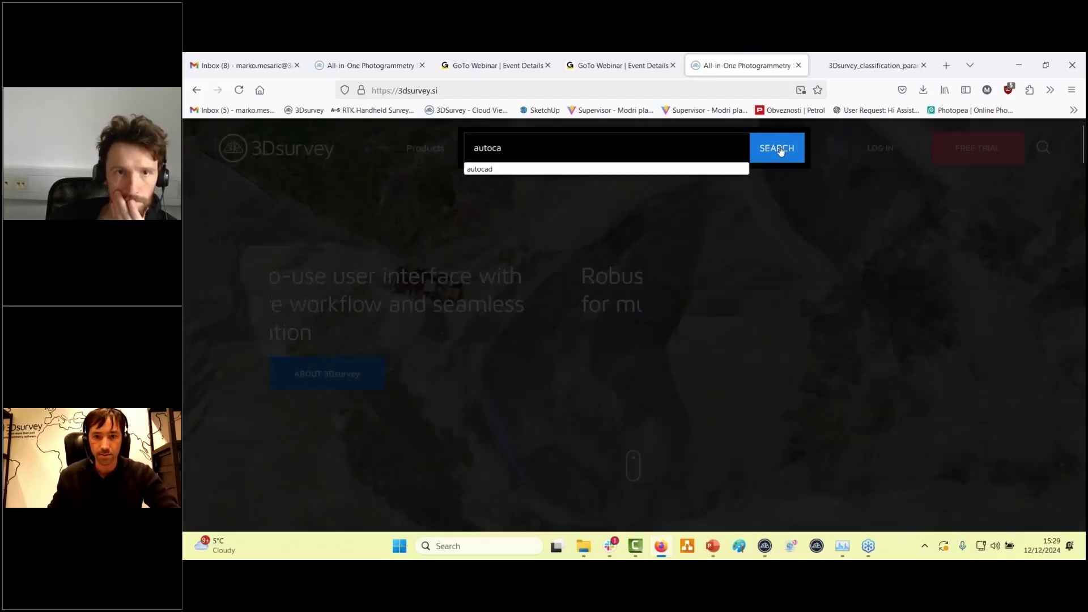
pyautogui.click(780, 149)
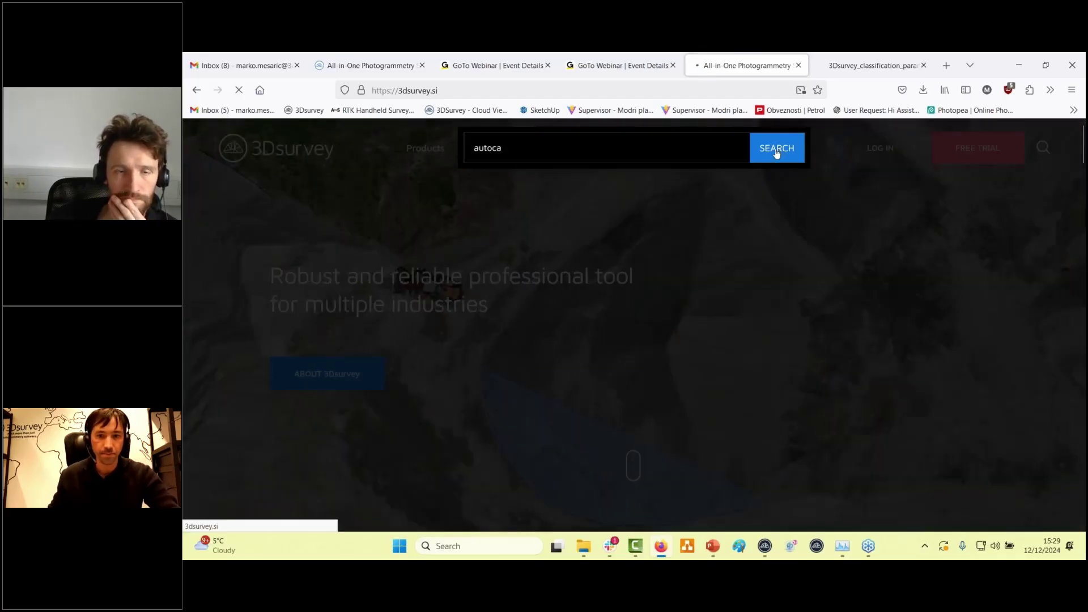
# Open the webinar article on importing 3Dsurvey point cloud, 3D mesh and orthophoto data into AutoCAD and look through to its embedded video
pyautogui.scroll(-3, 454, 193)
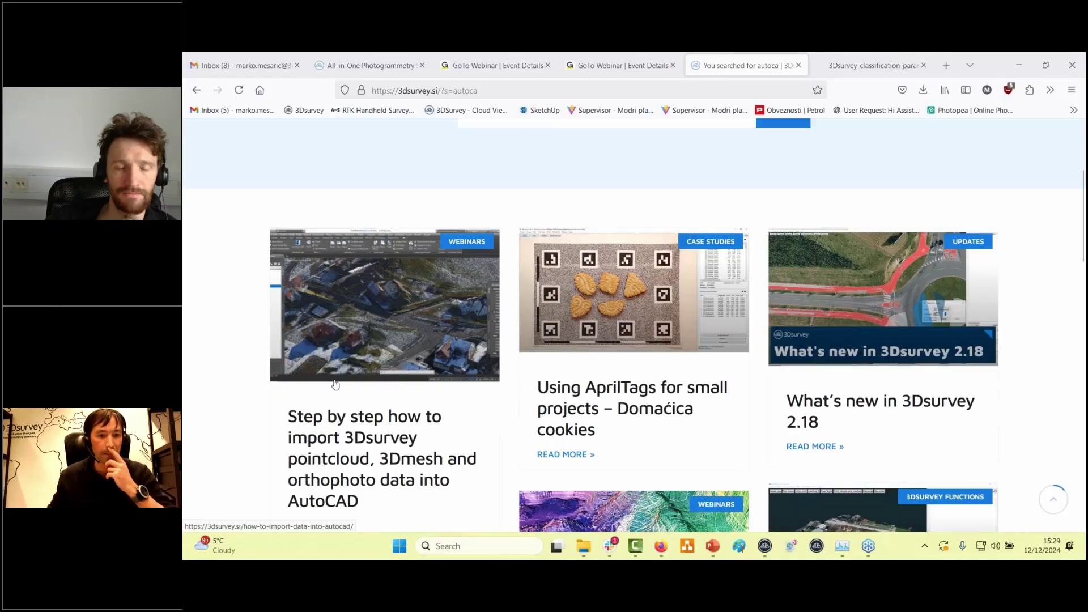
pyautogui.click(379, 324)
pyautogui.scroll(-6, 493, 380)
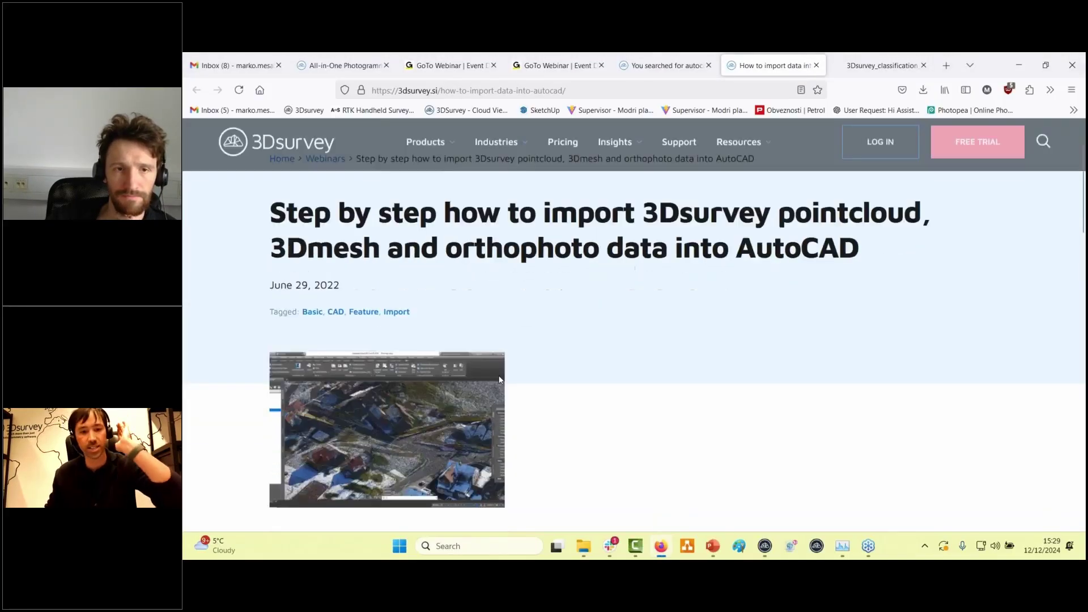
pyautogui.scroll(2, 462, 397)
pyautogui.scroll(-1, 456, 323)
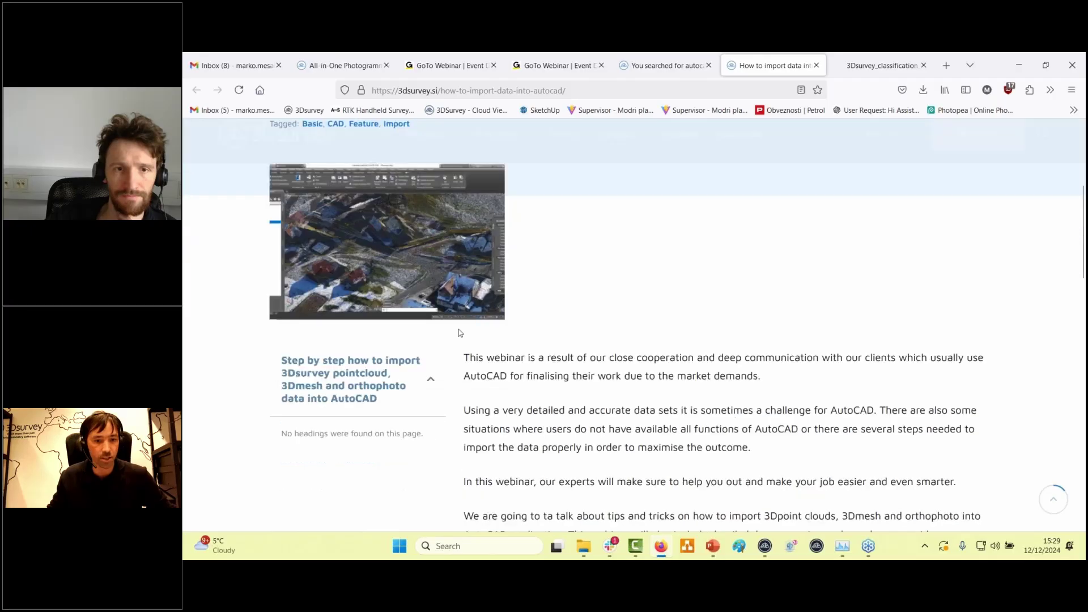
pyautogui.scroll(-10, 462, 300)
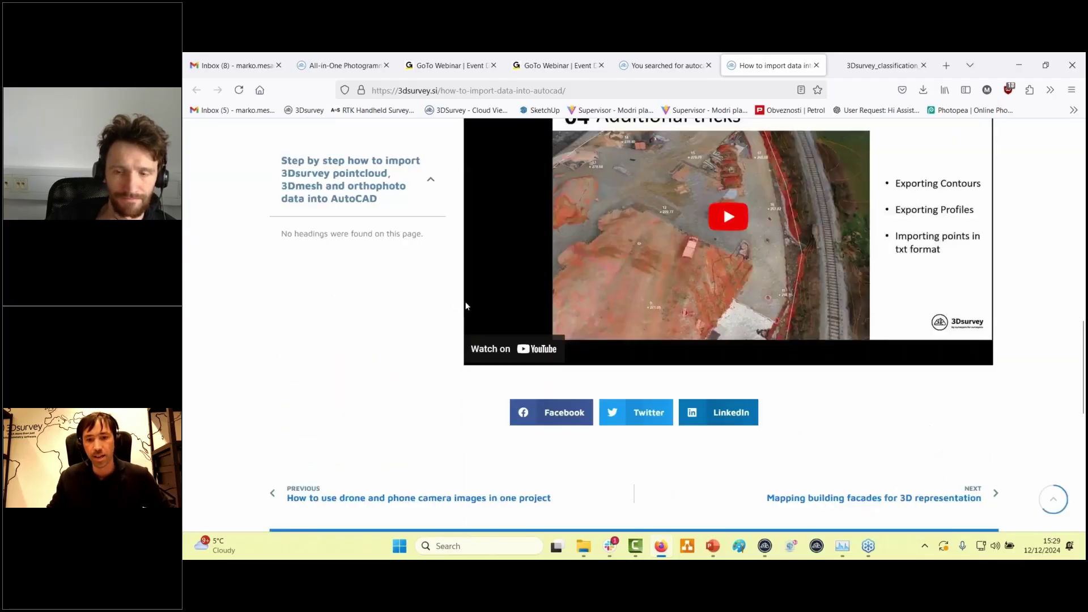
pyautogui.scroll(3, 617, 318)
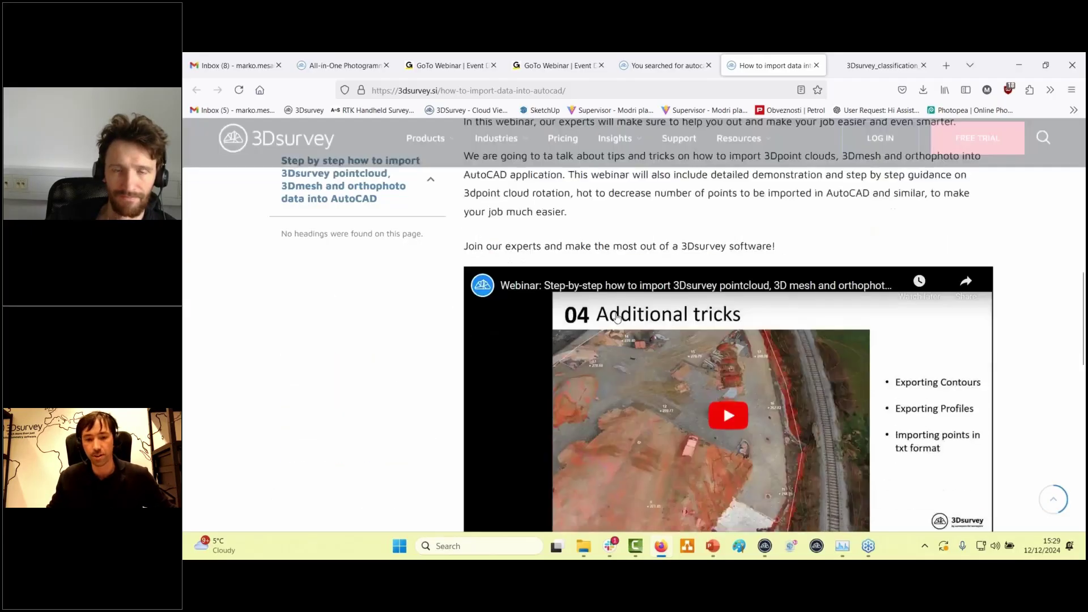
pyautogui.scroll(-1, 660, 306)
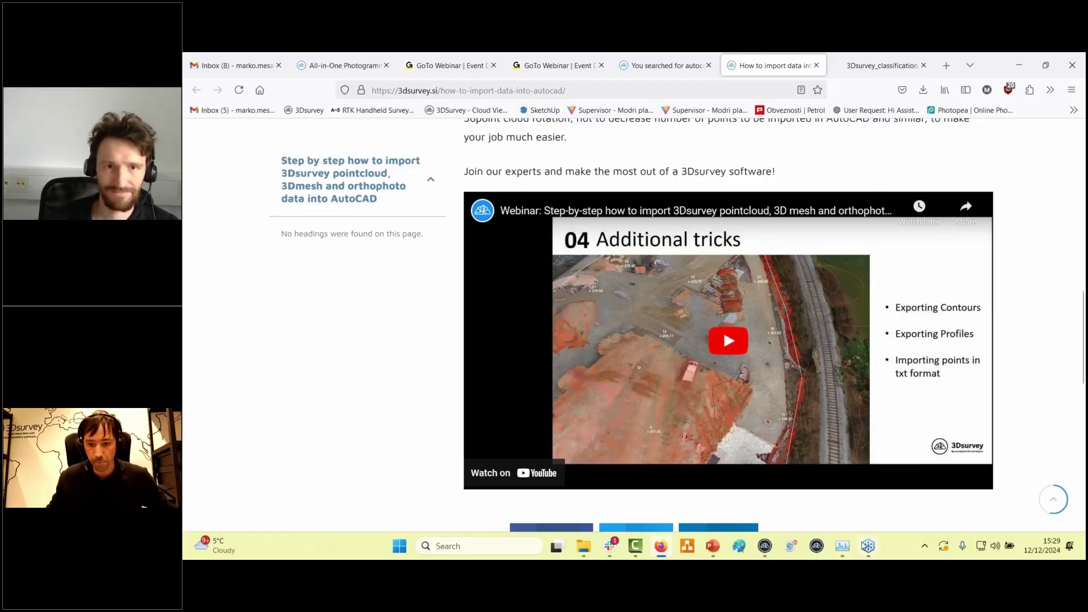
# Switch from the browser to the PowerPoint presentation at the slide "5. Volume calculation: all possible scenarios"
pyautogui.click(868, 547)
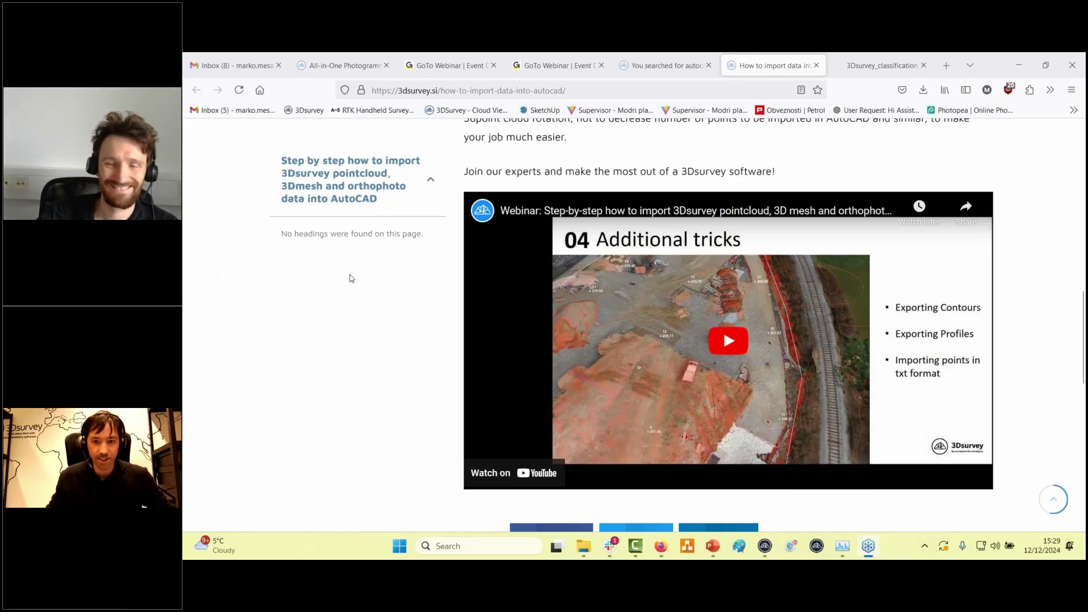
pyautogui.click(713, 548)
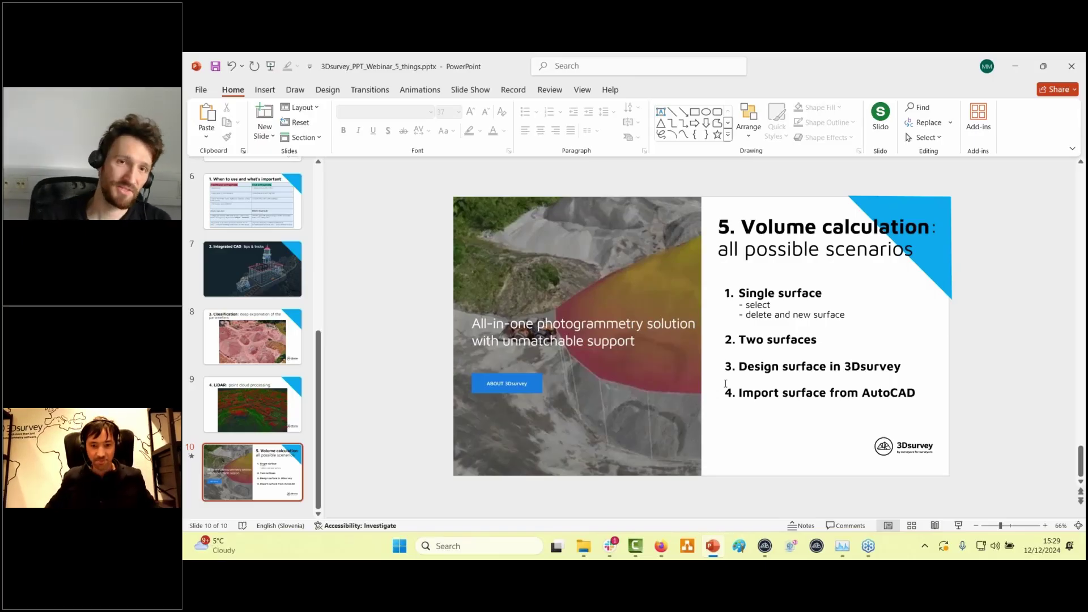
# Switch to the SCT_deponija project in 3Dsurvey and inspect the converted triangulated grid mesh from several angles
pyautogui.moveTo(760, 547)
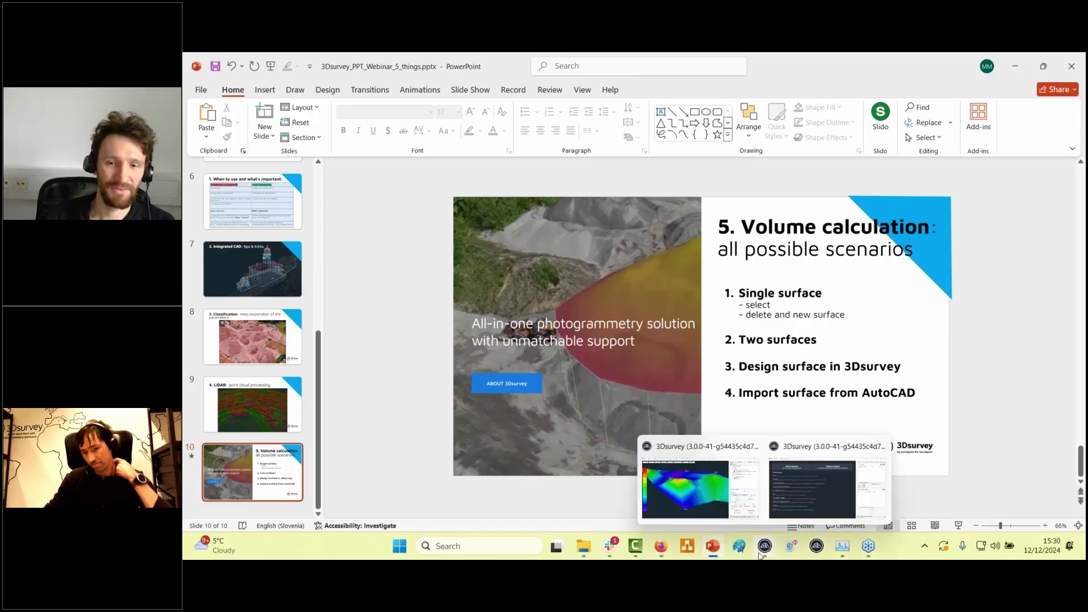
pyautogui.click(743, 516)
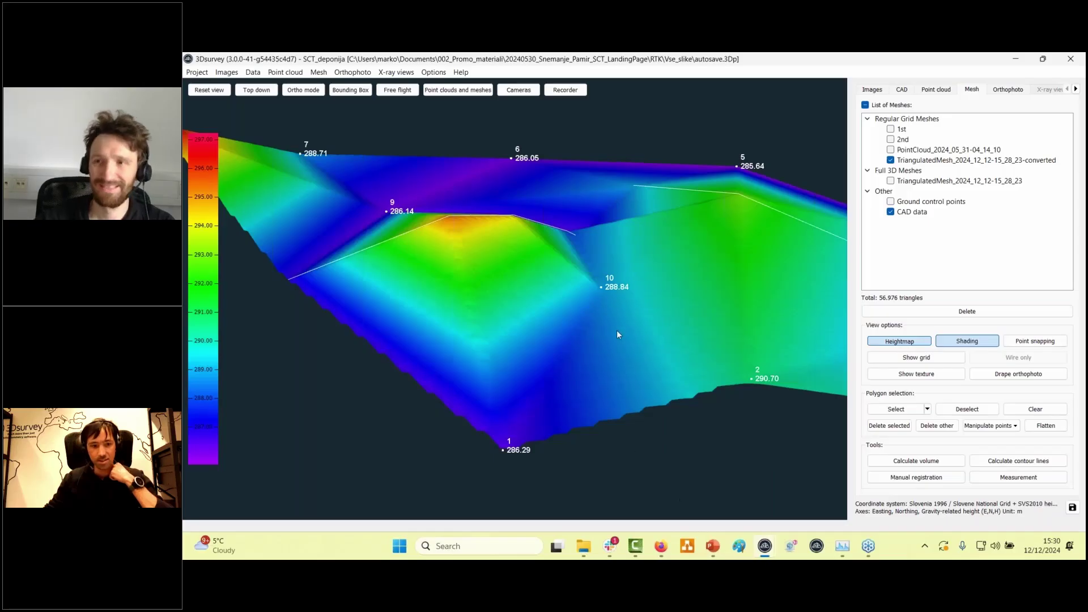
pyautogui.moveTo(618, 331); pyautogui.dragTo(618, 358)
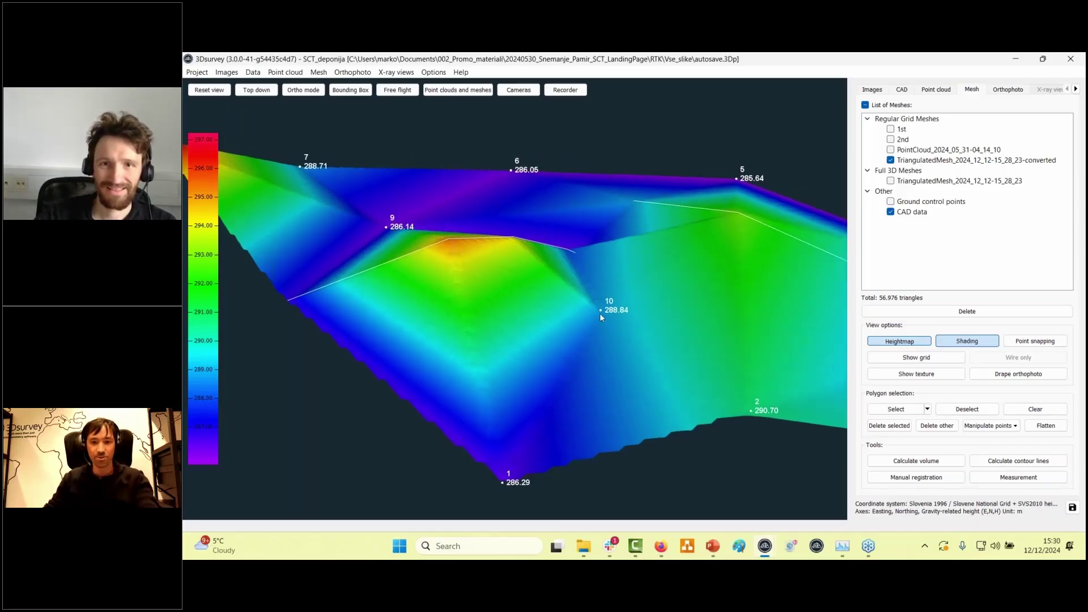
pyautogui.moveTo(662, 294); pyautogui.dragTo(614, 265)
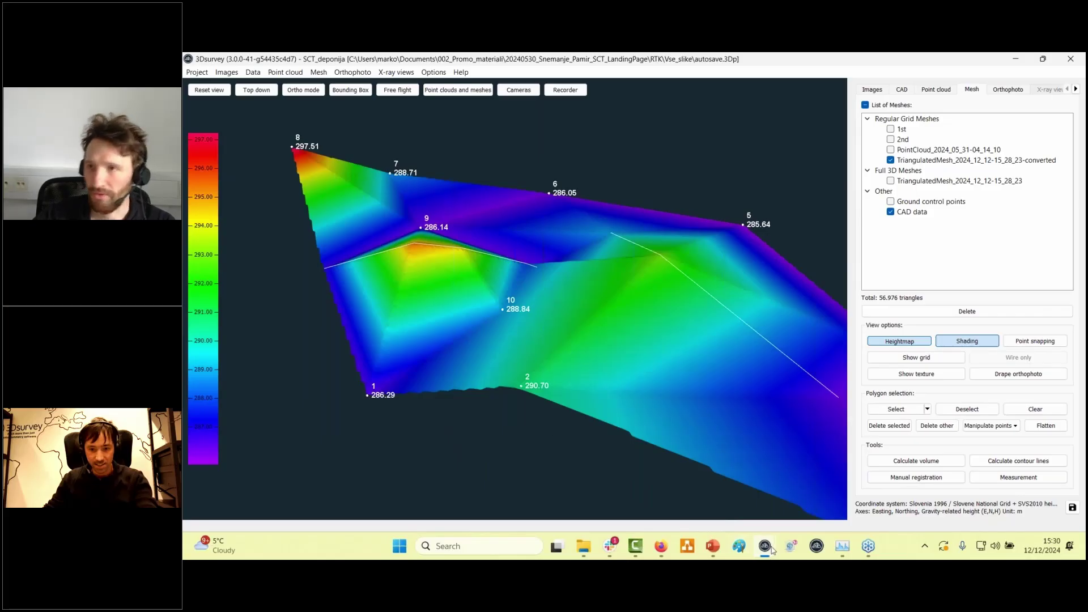
pyautogui.moveTo(765, 547)
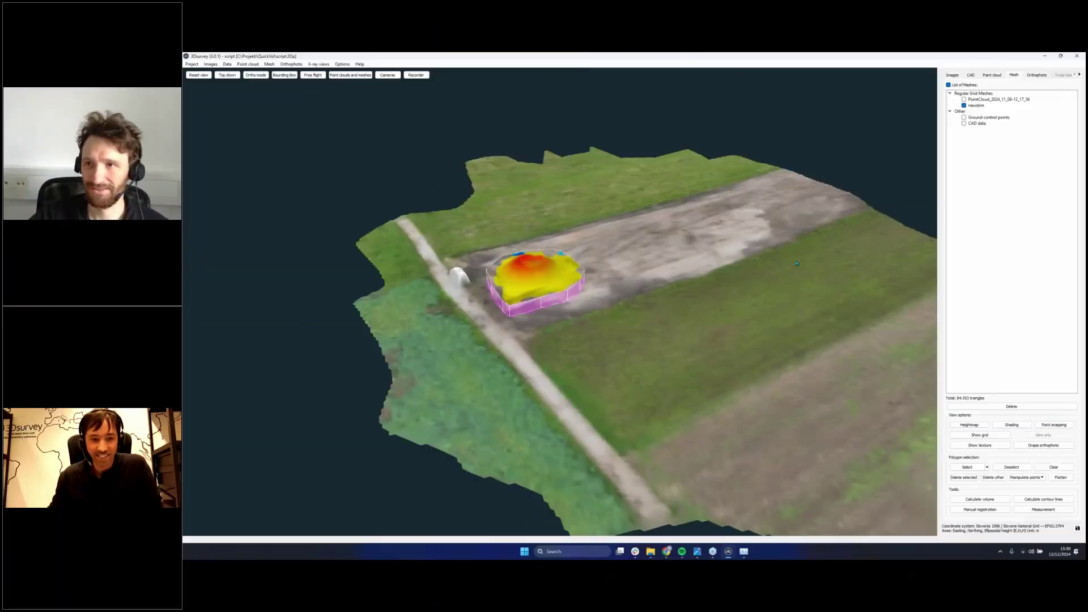
# Show the stockpile's calculated volumes and set the heatmap's linked cut and fill minimums to 0.00 m
pyautogui.moveTo(780, 251); pyautogui.dragTo(835, 318)
pyautogui.scroll(5, 732, 283)
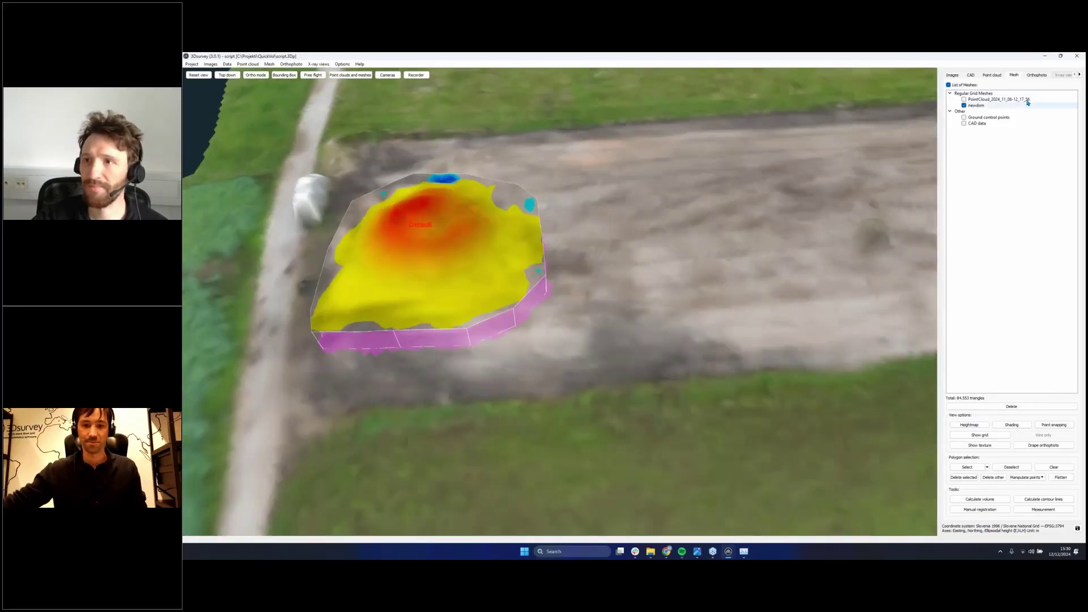
pyautogui.click(1080, 77)
pyautogui.click(1080, 78)
pyautogui.click(1080, 77)
pyautogui.click(1080, 78)
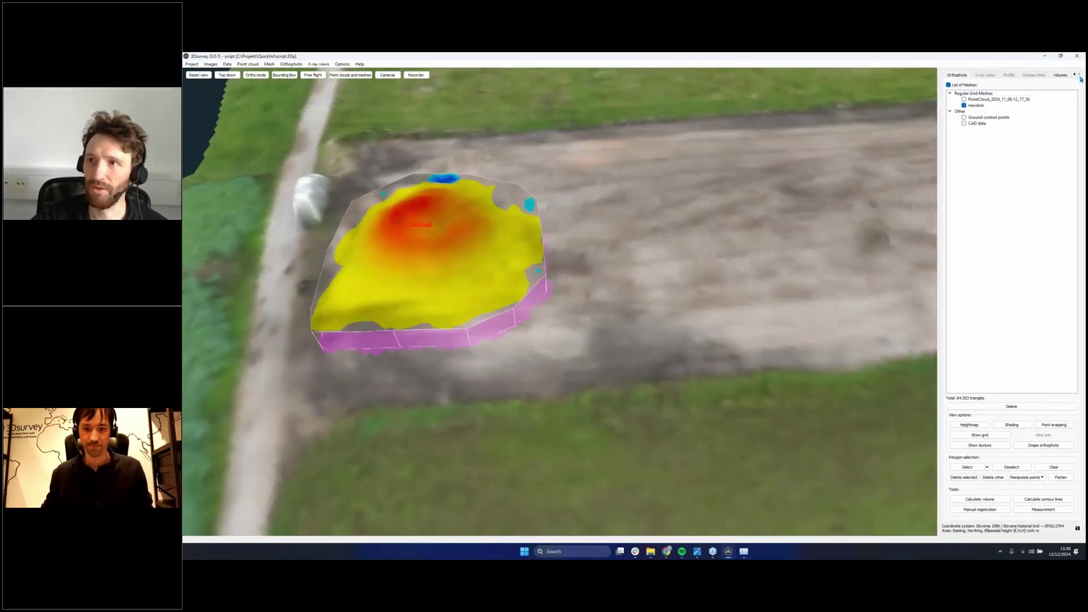
pyautogui.click(1060, 76)
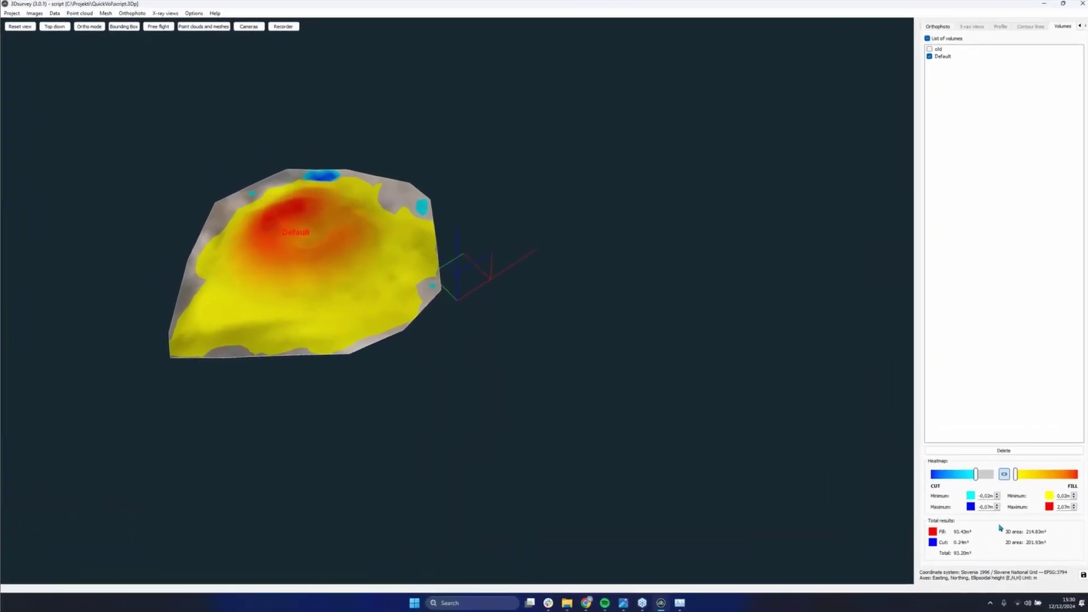
pyautogui.moveTo(978, 478); pyautogui.dragTo(992, 479)
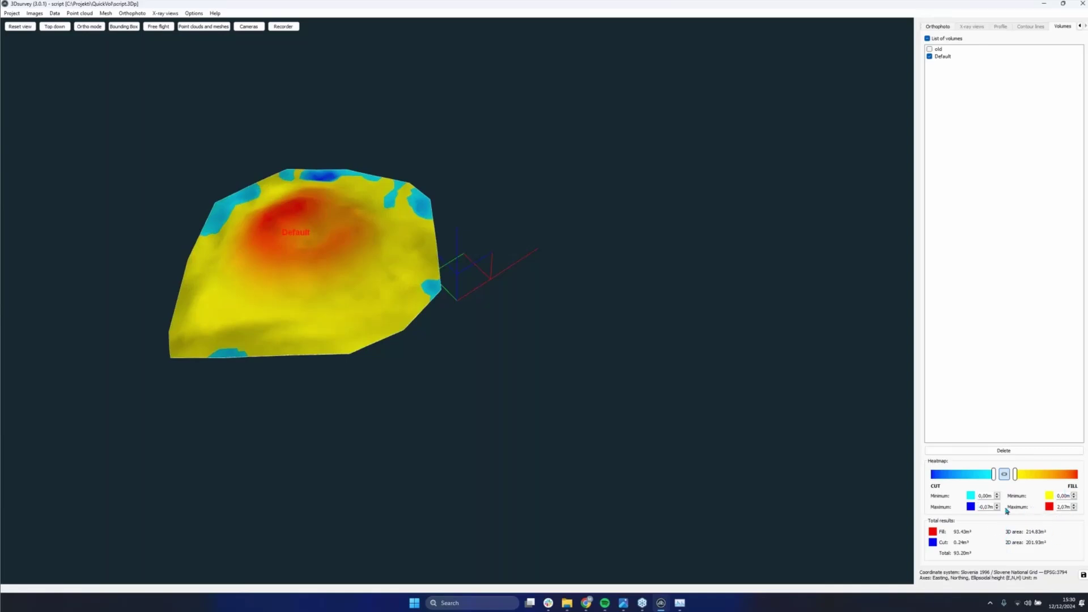
# Set the cut heatmap colours to bright green (#00ff00) for the minimum and purple for the maximum
pyautogui.click(971, 497)
pyautogui.moveTo(611, 213); pyautogui.dragTo(671, 75)
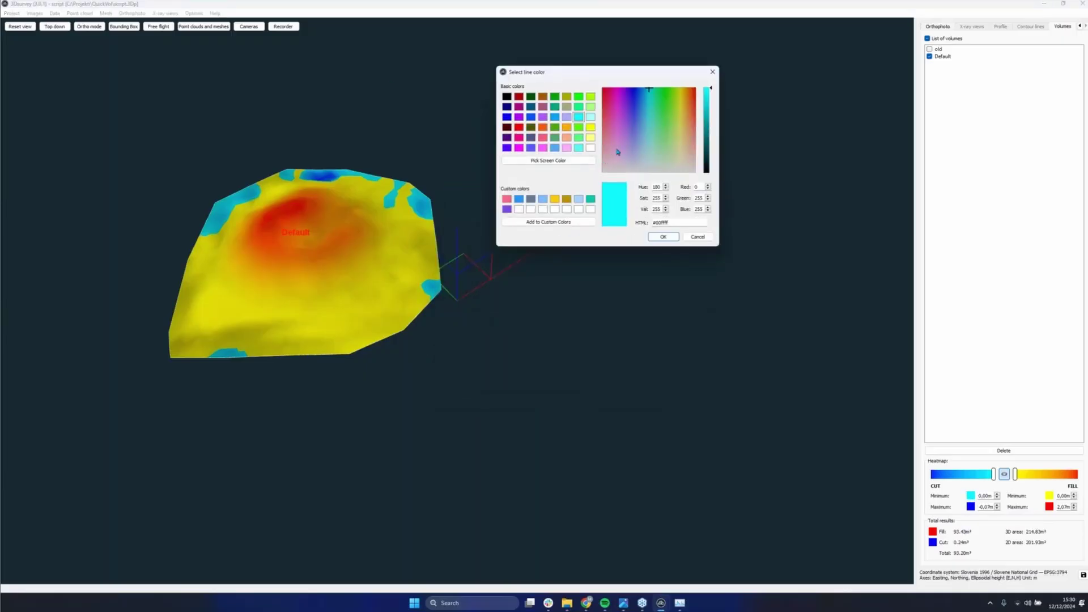
pyautogui.click(579, 97)
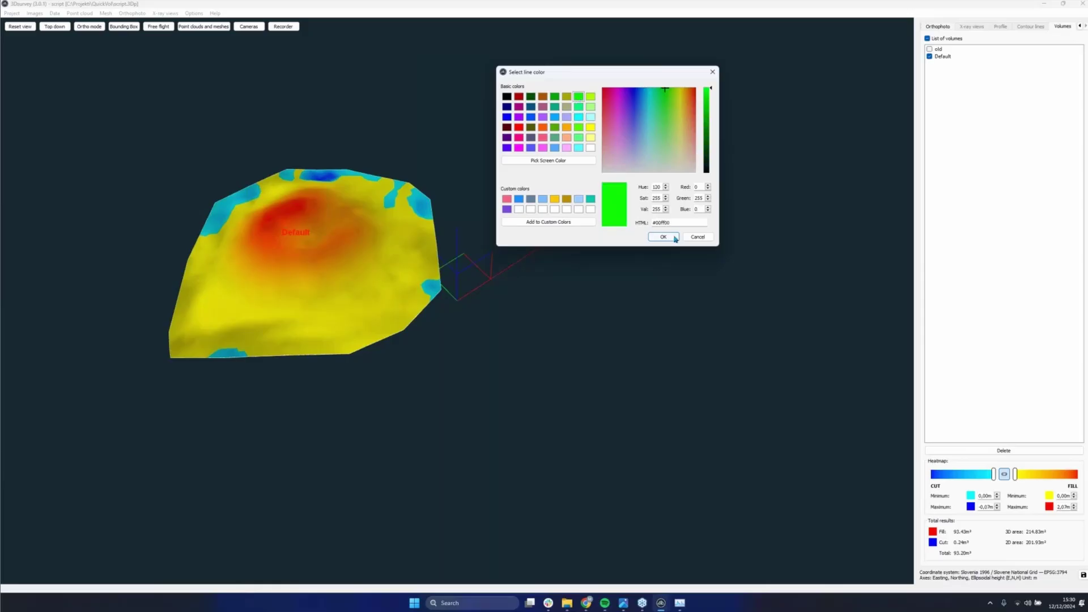
pyautogui.click(663, 237)
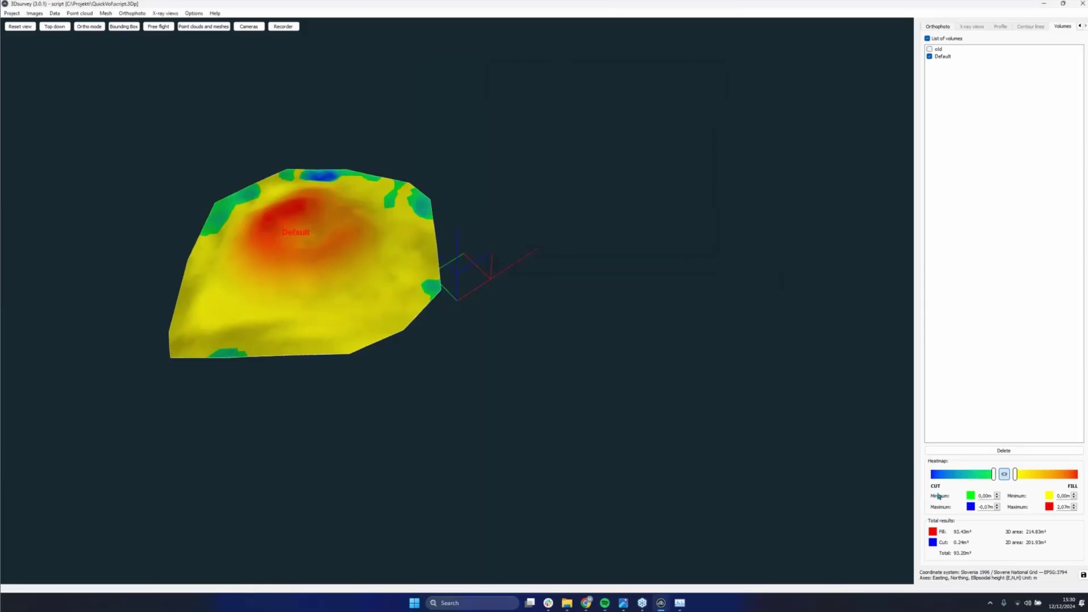
pyautogui.click(971, 507)
pyautogui.moveTo(510, 214); pyautogui.dragTo(510, 103)
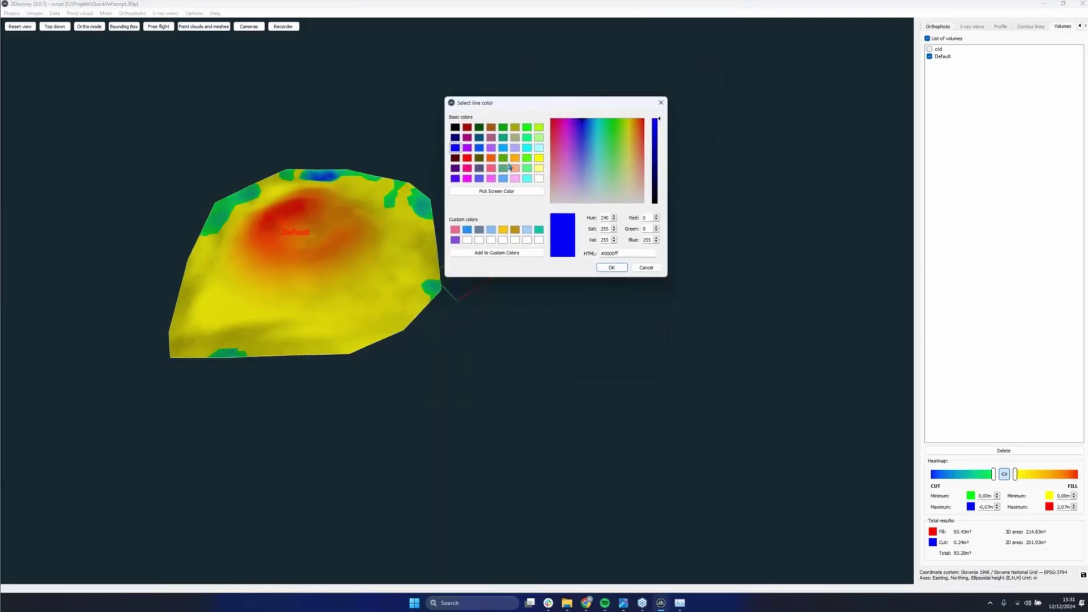
pyautogui.click(467, 148)
pyautogui.click(612, 267)
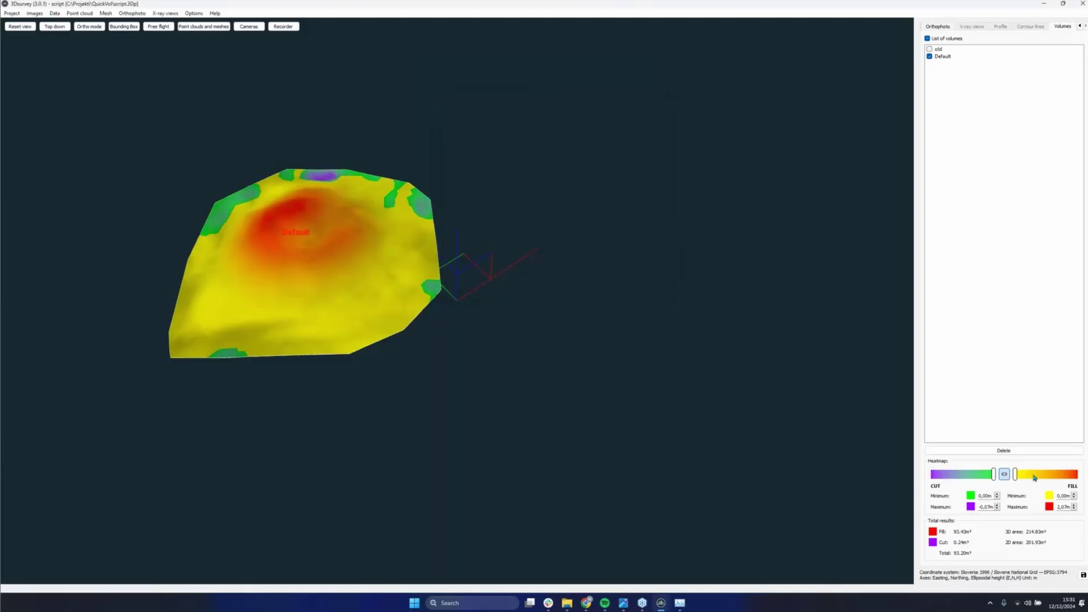
# Set the fill heatmap colours to orange (#ffaa00) for the minimum and light pink (#ffaaff) for the maximum
pyautogui.click(1049, 496)
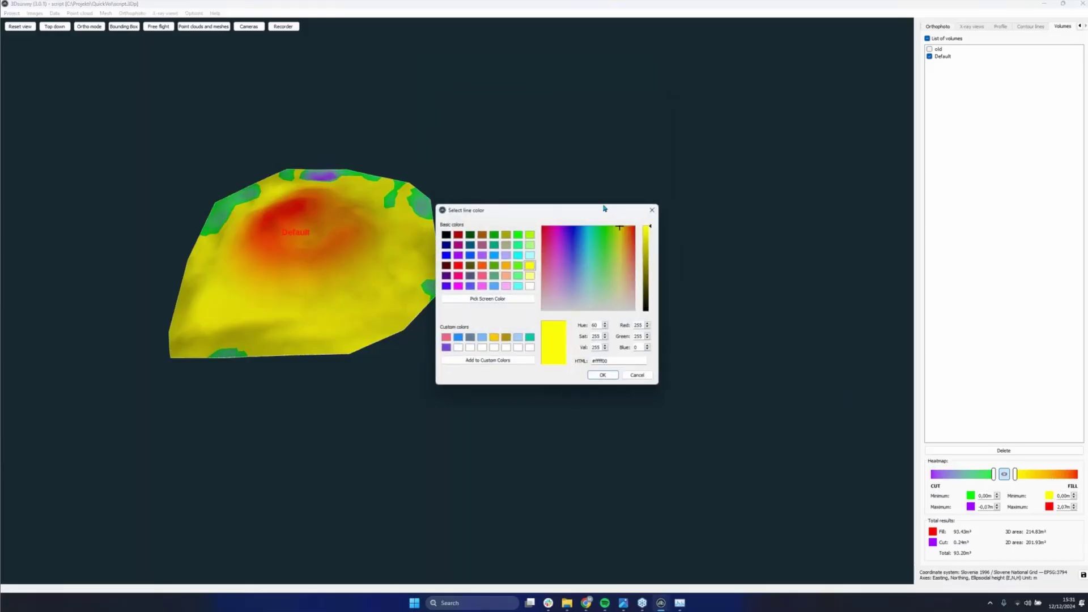
pyautogui.moveTo(611, 211); pyautogui.dragTo(612, 96)
pyautogui.click(526, 136)
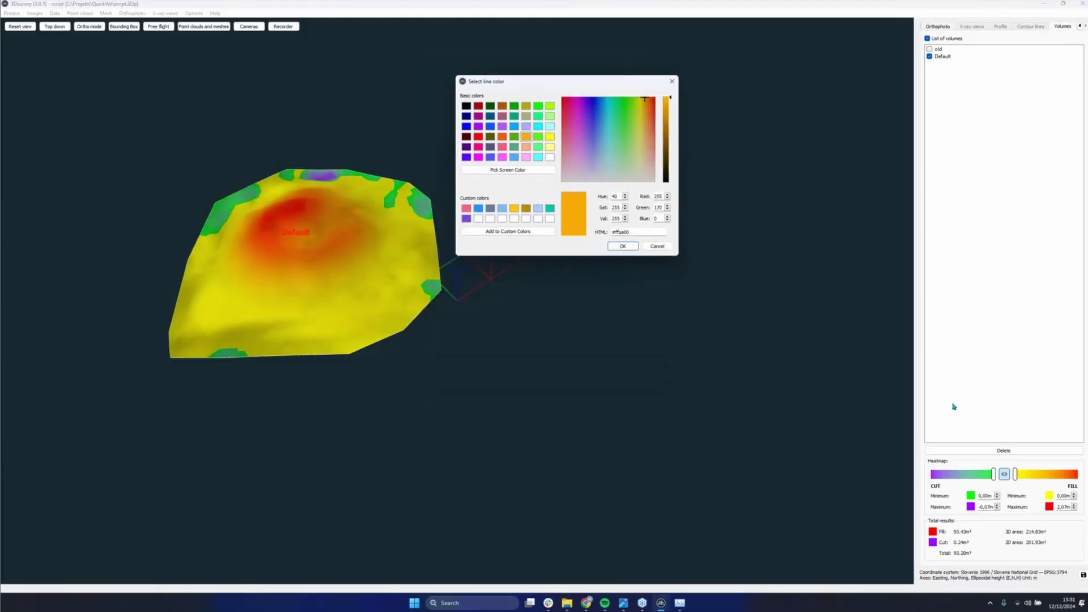
pyautogui.click(623, 247)
pyautogui.click(1049, 507)
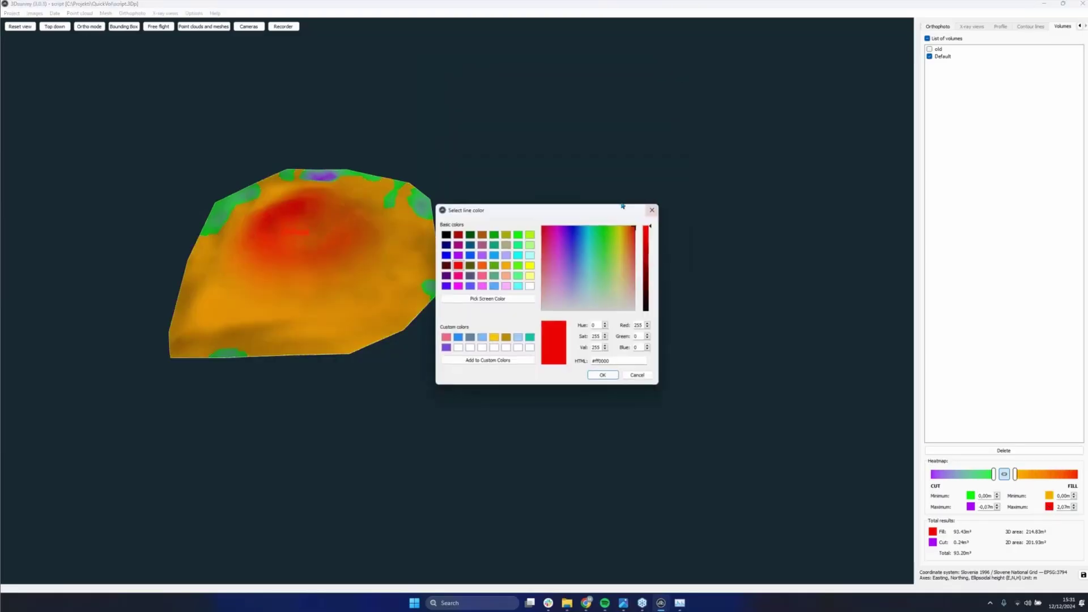
pyautogui.moveTo(598, 212); pyautogui.dragTo(420, 198)
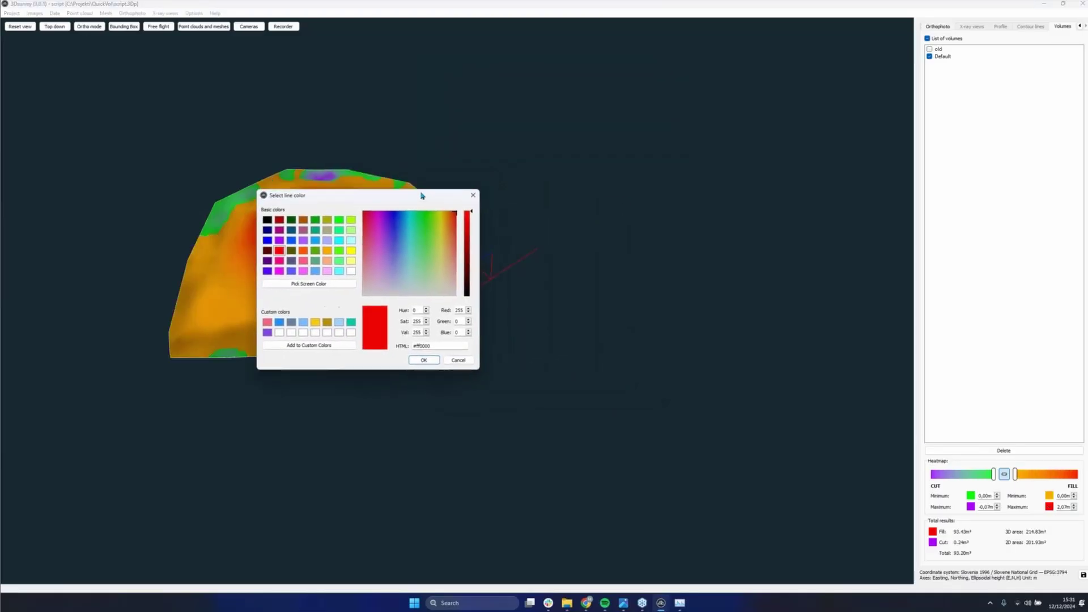
pyautogui.click(302, 272)
pyautogui.click(327, 271)
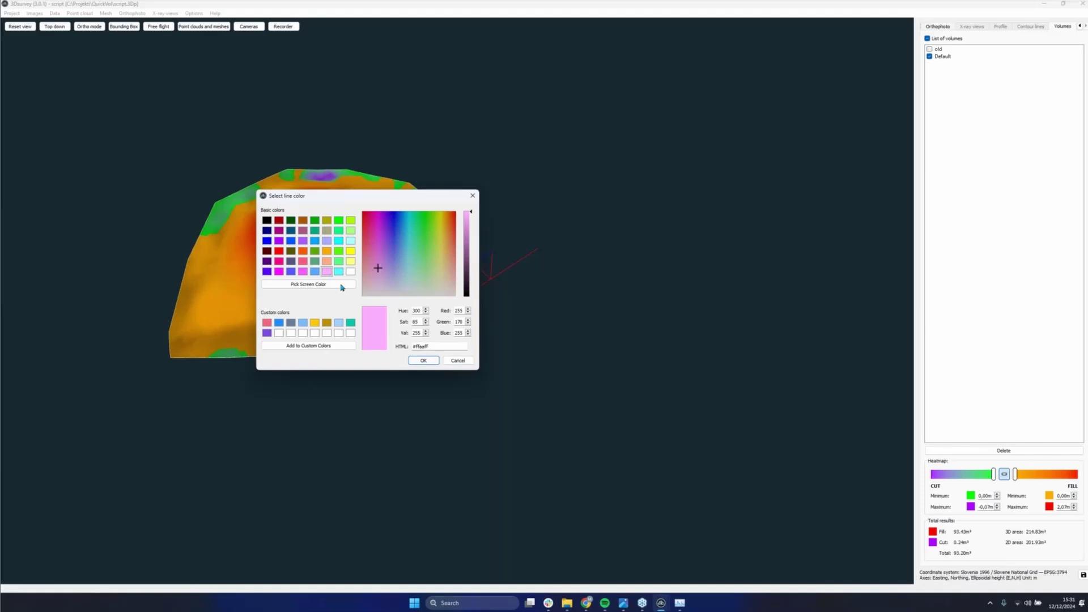
pyautogui.click(423, 361)
# Examine the recoloured Default volume from several angles and read the before, after, fill and cut values at points on it
pyautogui.moveTo(415, 361)
pyautogui.mouseDown()
pyautogui.moveTo(458, 332)
pyautogui.moveTo(427, 372)
pyautogui.mouseUp()
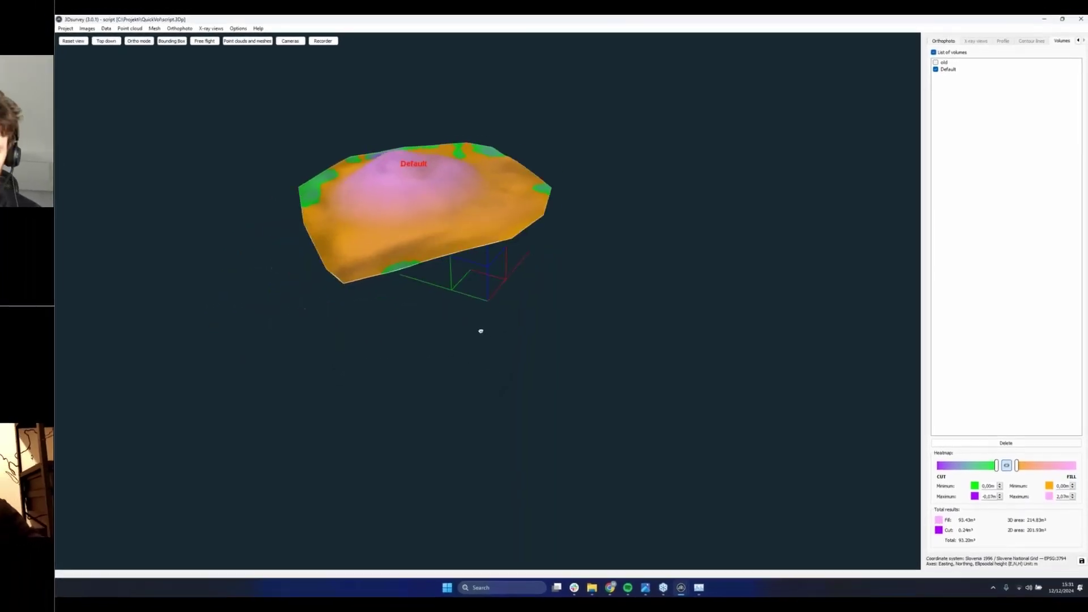
pyautogui.moveTo(525, 361); pyautogui.dragTo(528, 356)
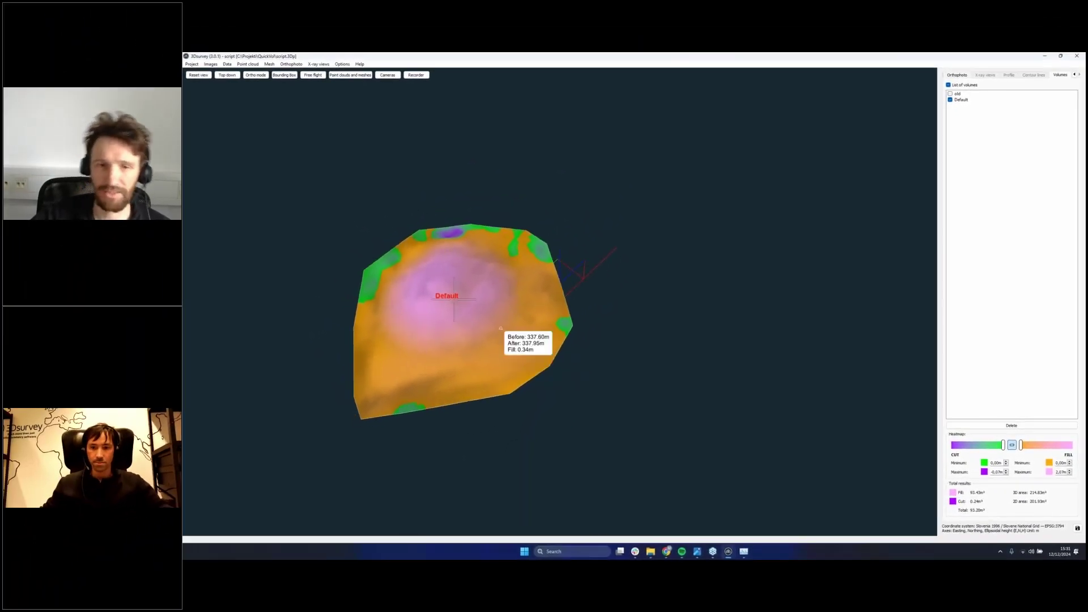
pyautogui.scroll(5, 449, 311)
pyautogui.moveTo(440, 314); pyautogui.dragTo(479, 241)
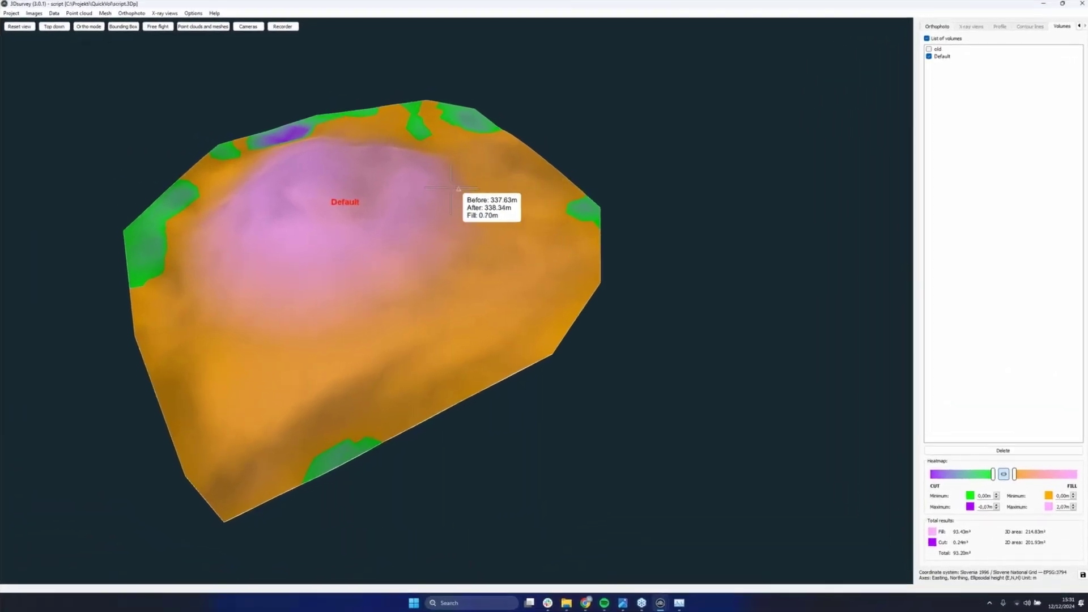
pyautogui.moveTo(323, 223); pyautogui.dragTo(299, 215)
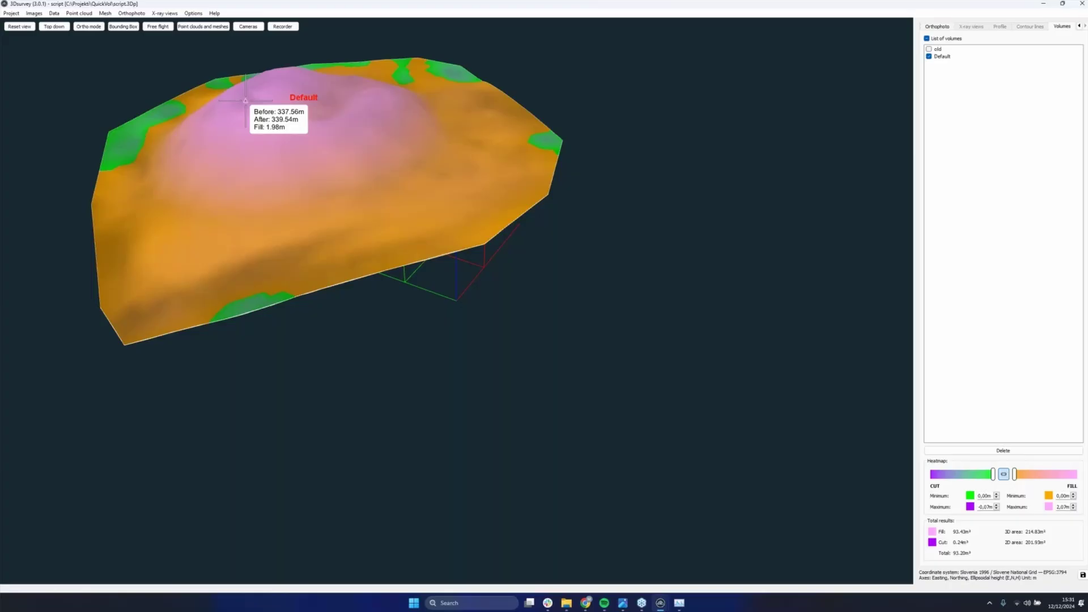
pyautogui.moveTo(341, 115); pyautogui.dragTo(389, 409)
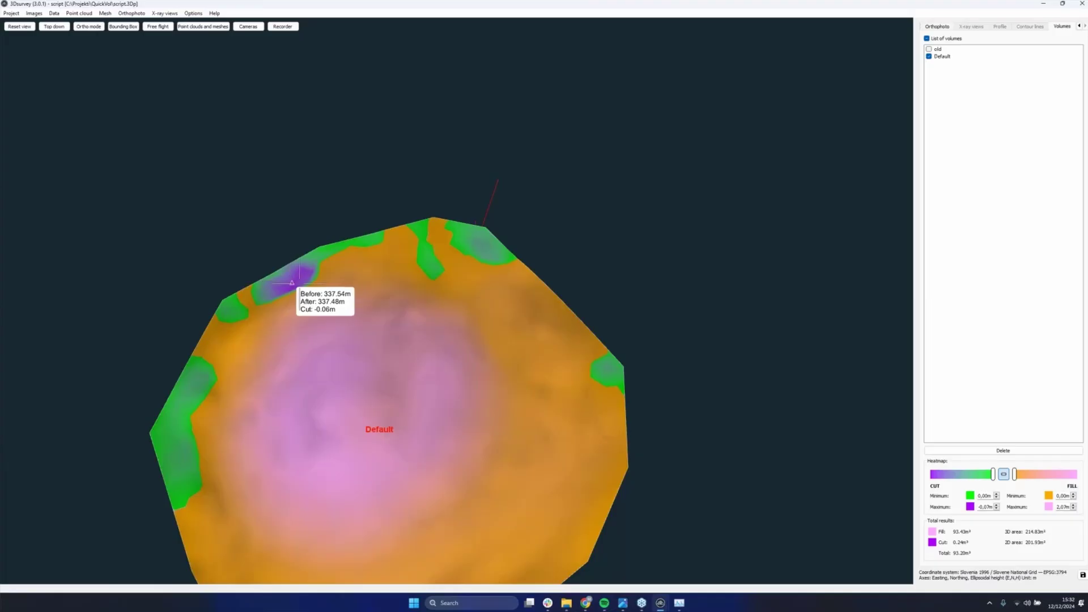
pyautogui.moveTo(343, 340); pyautogui.dragTo(265, 226)
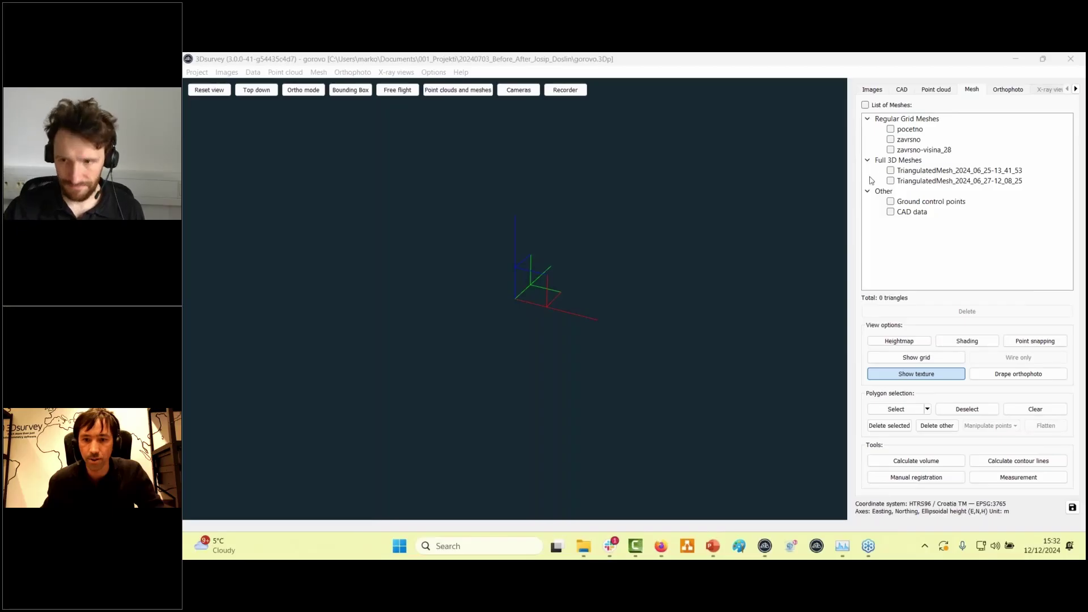
# Display the pocetno grid mesh in the gorovo project and inspect the site before excavation
pyautogui.click(889, 131)
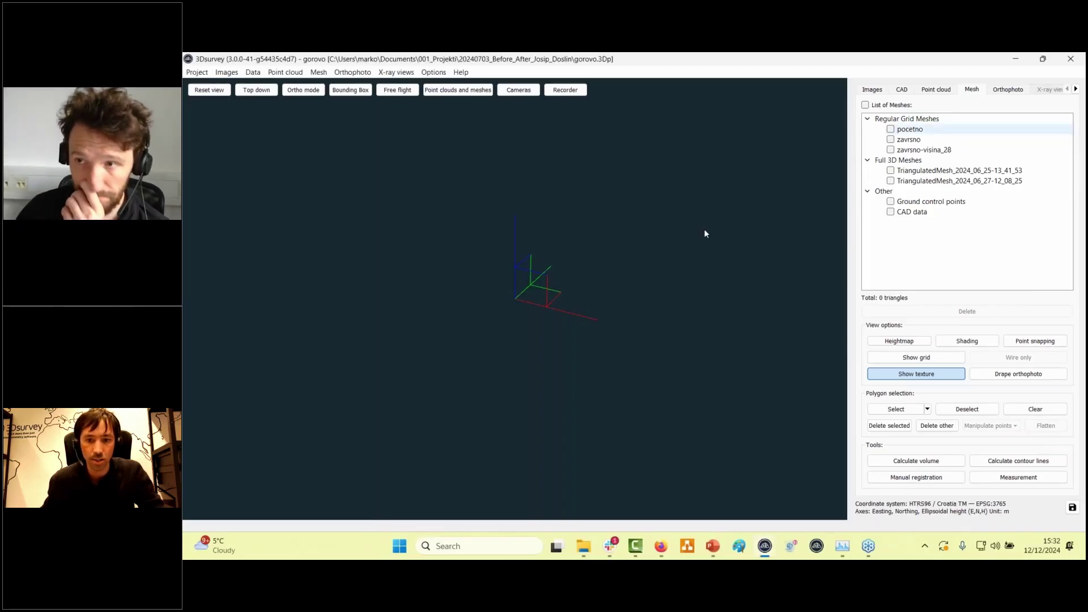
pyautogui.scroll(-3, 651, 255)
pyautogui.moveTo(640, 267); pyautogui.dragTo(695, 280)
pyautogui.scroll(4, 527, 310)
pyautogui.scroll(-2, 653, 292)
pyautogui.scroll(2, 694, 280)
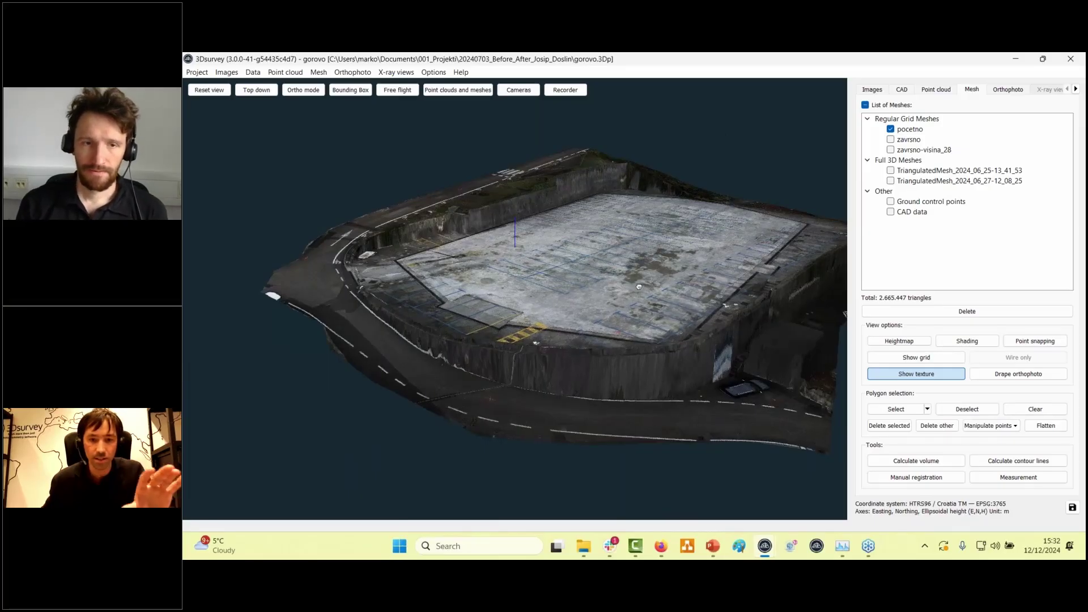
pyautogui.moveTo(654, 281); pyautogui.dragTo(635, 287)
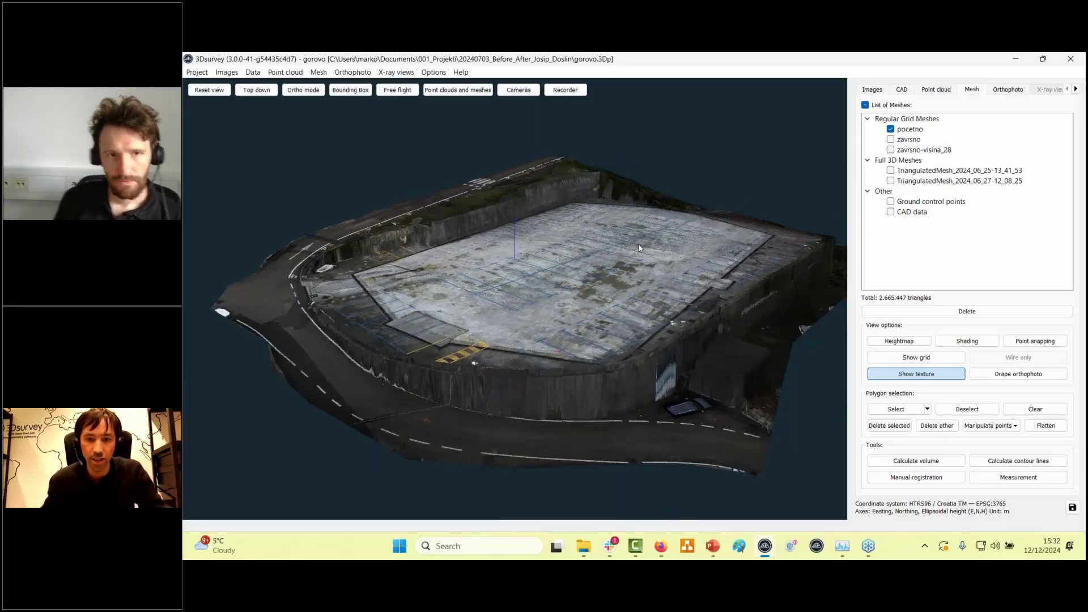
pyautogui.scroll(3, 641, 245)
# Hide the pocetno mesh, display the zavrsno grid mesh and inspect the excavated site
pyautogui.click(890, 129)
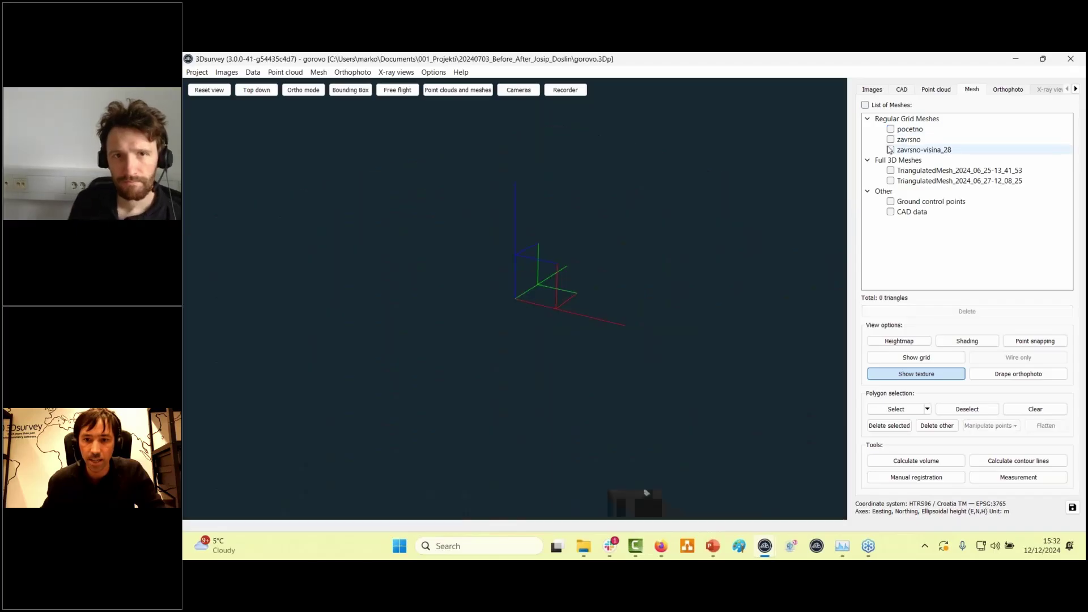
pyautogui.click(891, 139)
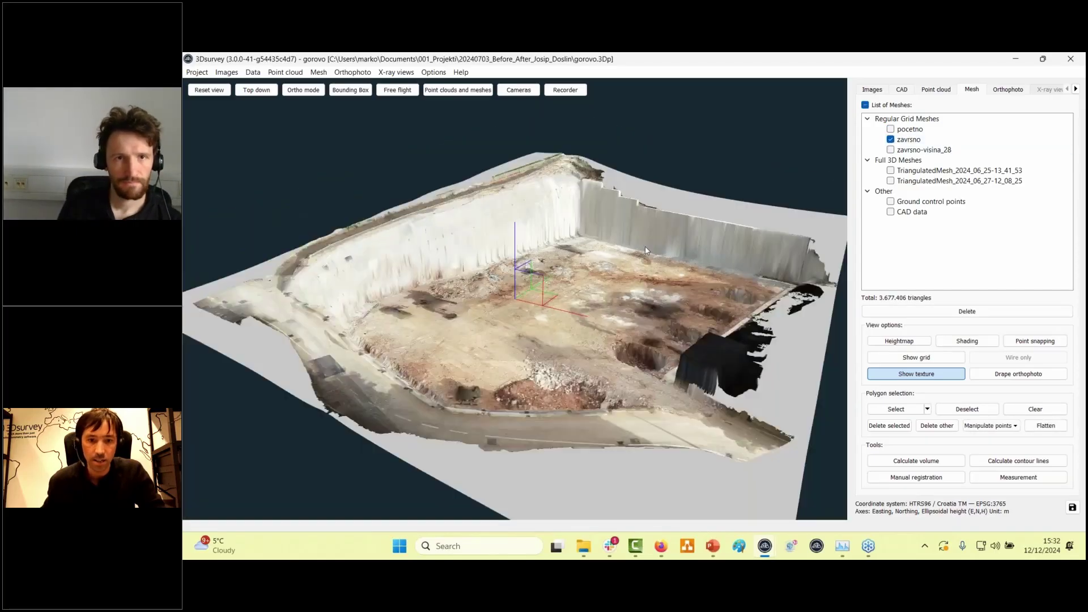
pyautogui.moveTo(630, 264); pyautogui.dragTo(600, 281)
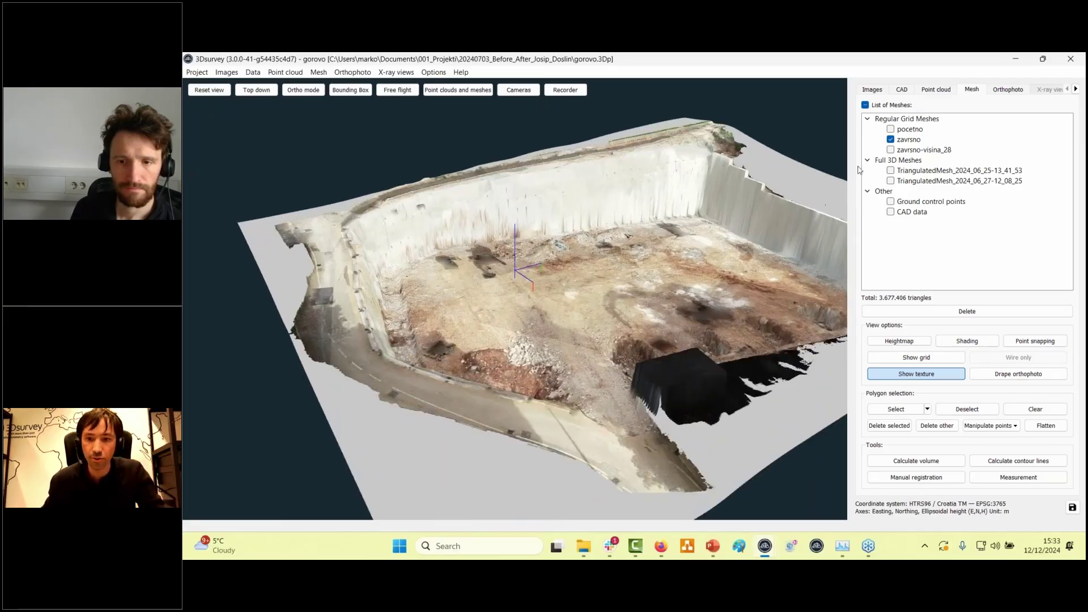
# Show the zavrsno-visina_28 mesh instead of zavrsno, with heightmap and shading on and texture off, and orbit around it
pyautogui.click(890, 140)
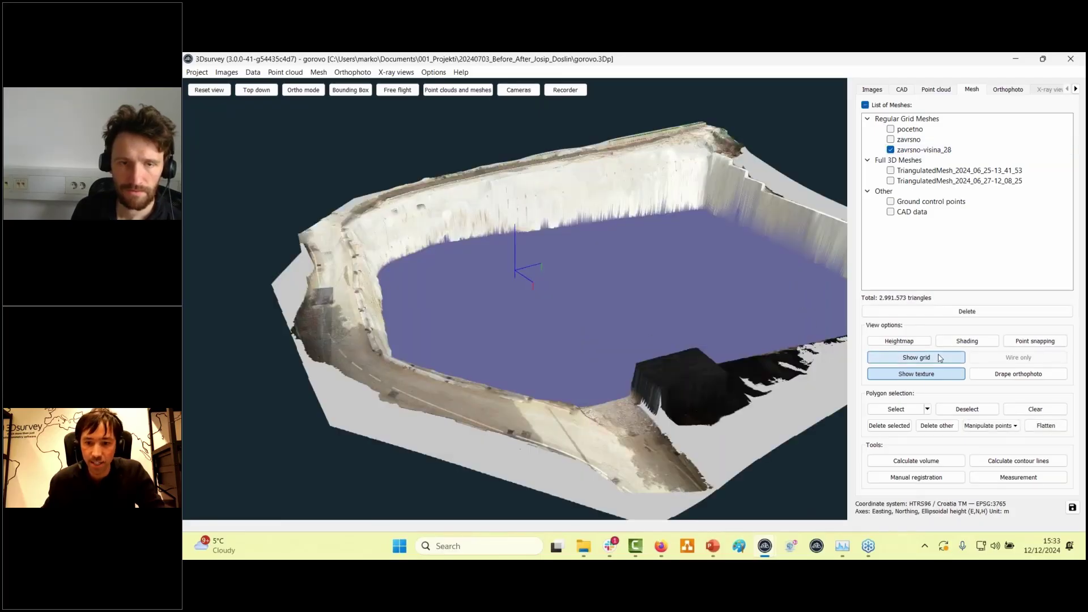
pyautogui.click(922, 342)
pyautogui.click(947, 344)
pyautogui.click(941, 360)
pyautogui.moveTo(669, 349)
pyautogui.mouseDown()
pyautogui.moveTo(681, 361)
pyautogui.moveTo(712, 350)
pyautogui.mouseUp()
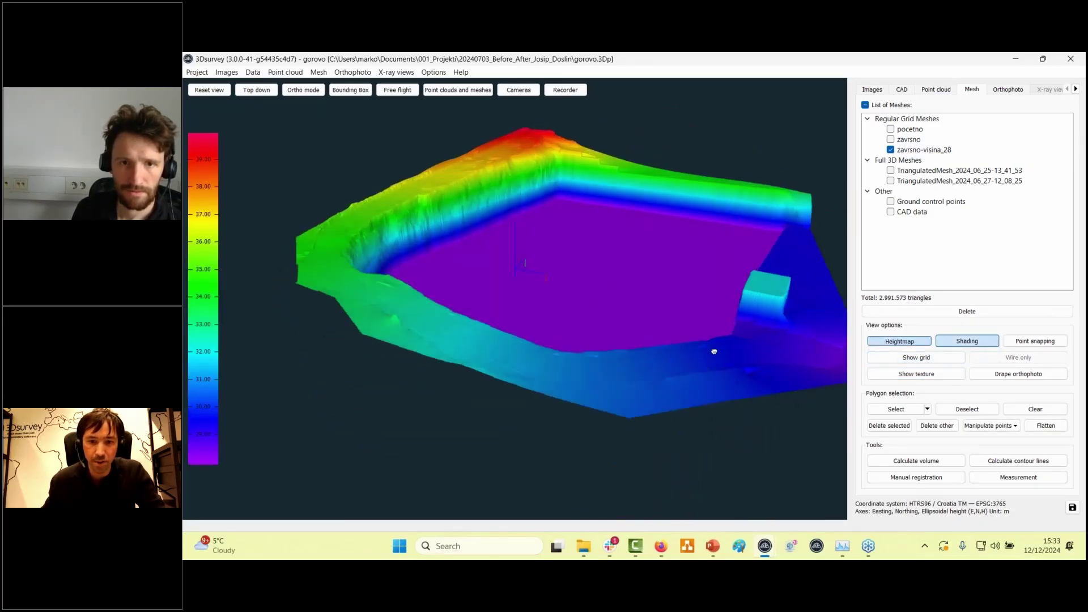
# Show the pocetno and zavrsno grid meshes instead of zavrsno-visina_28, with the heightmap off
pyautogui.click(890, 149)
pyautogui.click(891, 139)
pyautogui.click(890, 130)
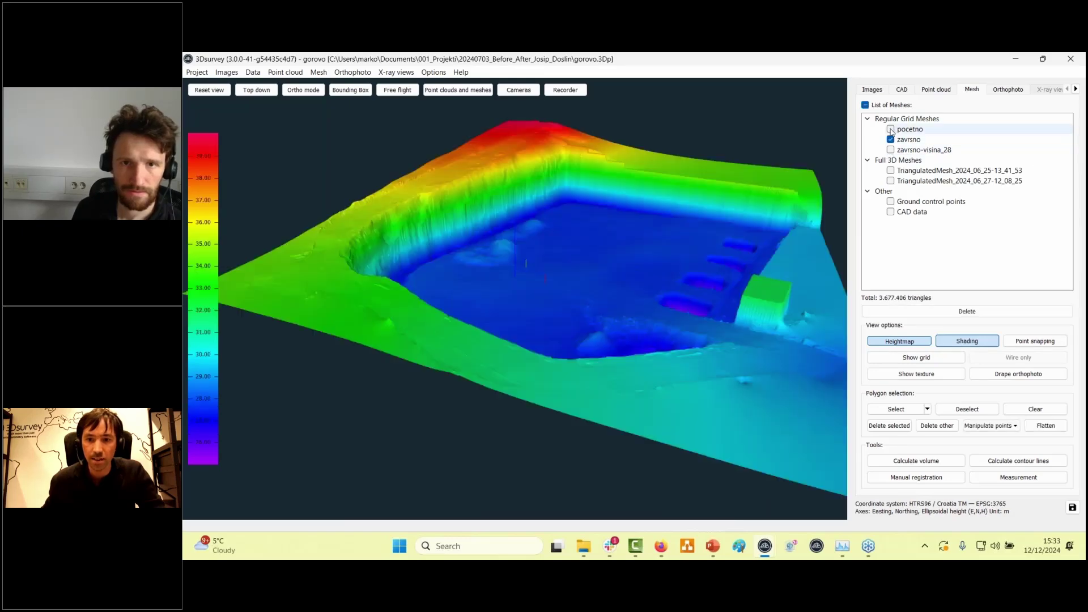
pyautogui.click(906, 341)
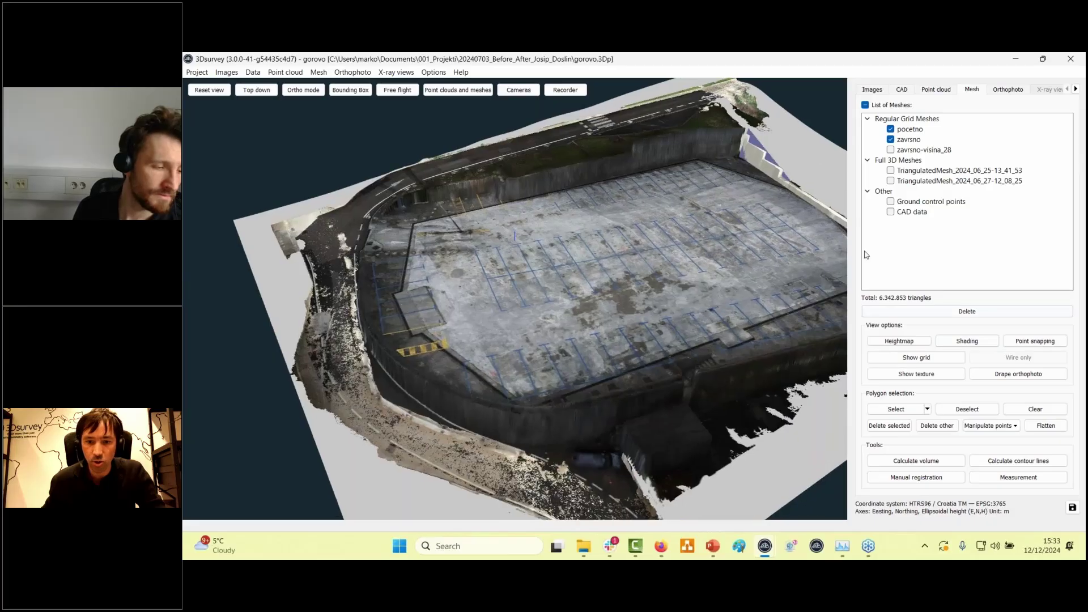
# Display the CAD data over the meshes and inspect the boundary line around the excavation site
pyautogui.scroll(-3, 842, 255)
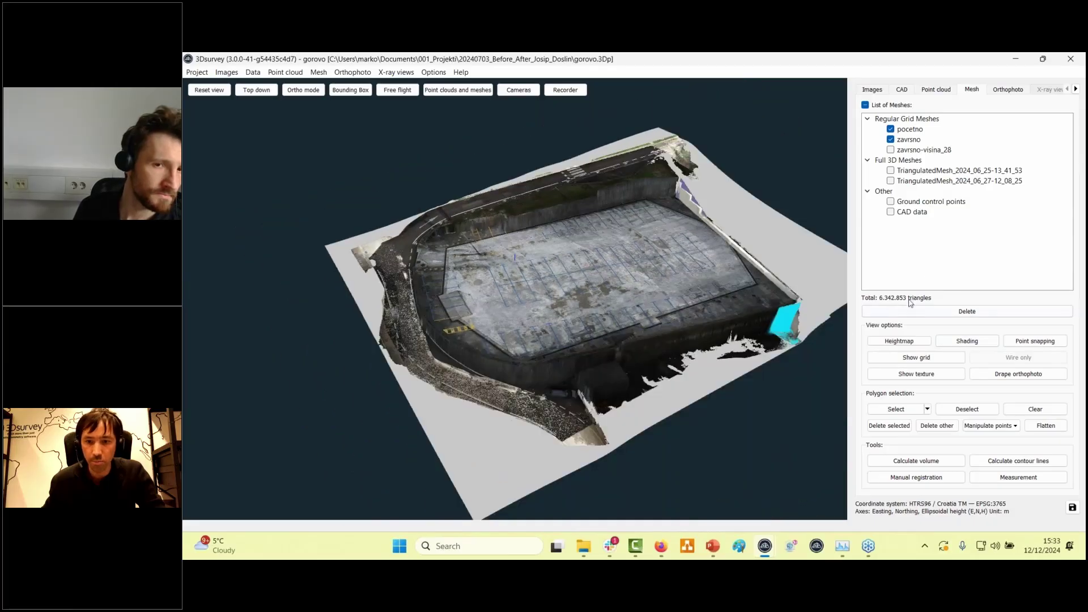
pyautogui.click(890, 213)
pyautogui.scroll(-3, 668, 358)
pyautogui.moveTo(668, 359); pyautogui.dragTo(467, 265)
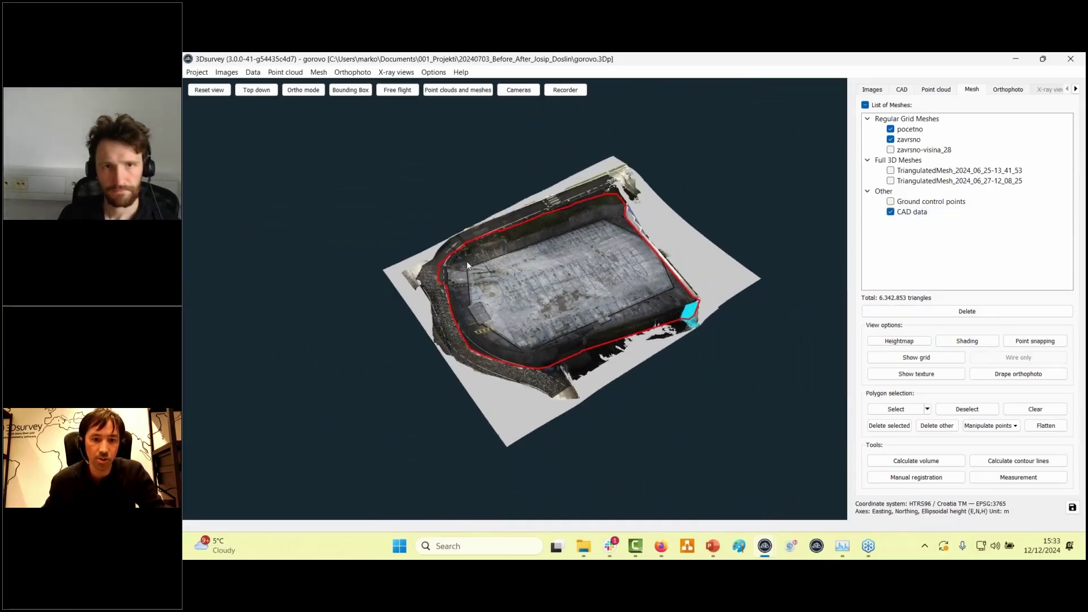
pyautogui.scroll(3, 597, 323)
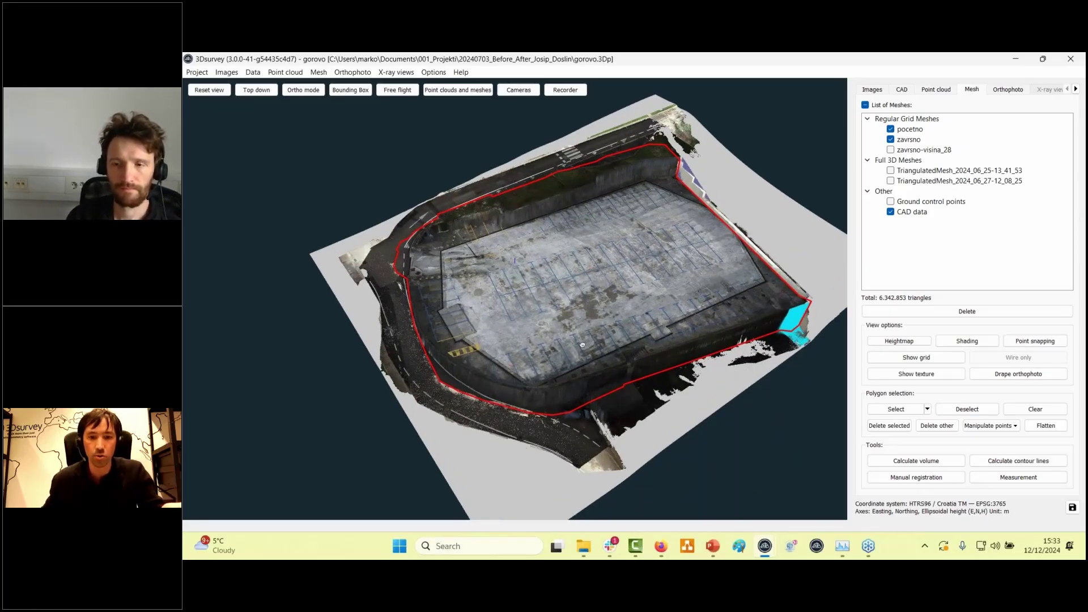
pyautogui.moveTo(582, 344); pyautogui.dragTo(604, 320)
pyautogui.scroll(3, 604, 320)
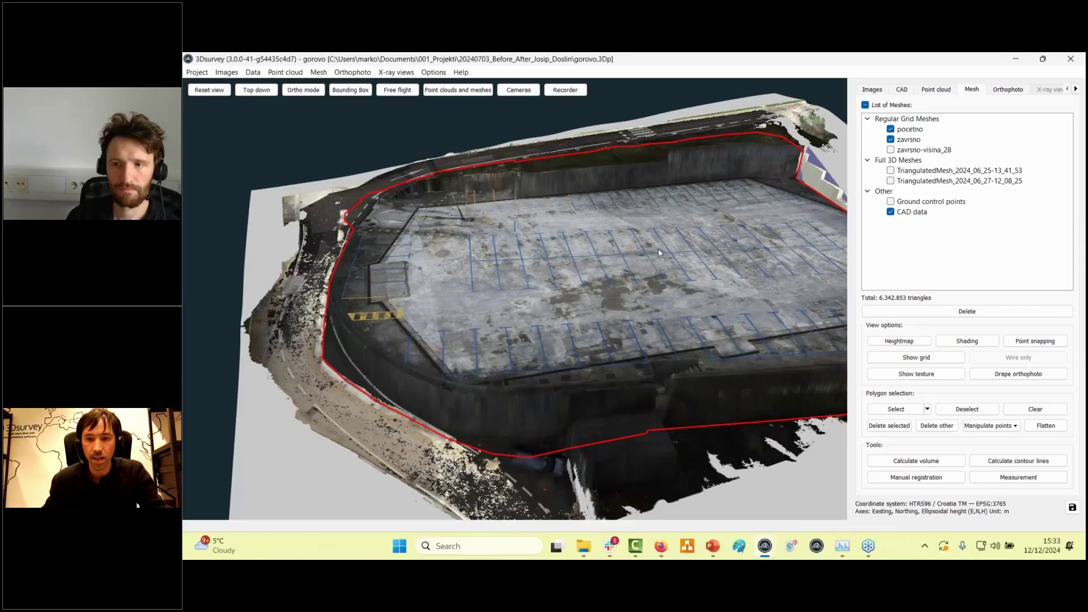
pyautogui.moveTo(655, 249); pyautogui.dragTo(620, 268, button='right')
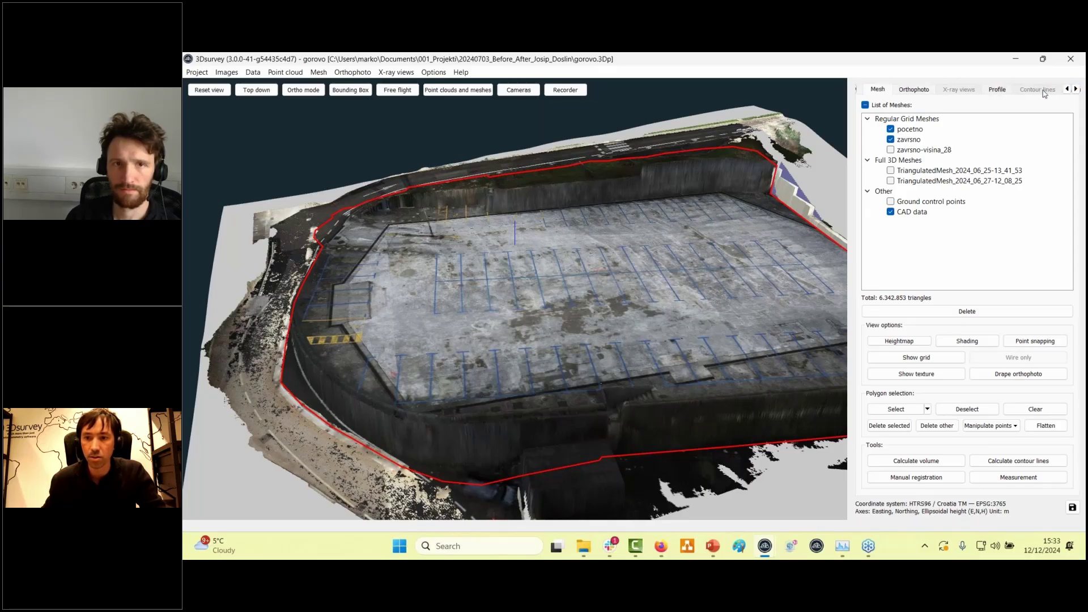
# Display the kubatura iskopa do 28.00 n/nm volume and read the before, after and cut values on it
pyautogui.click(1043, 90)
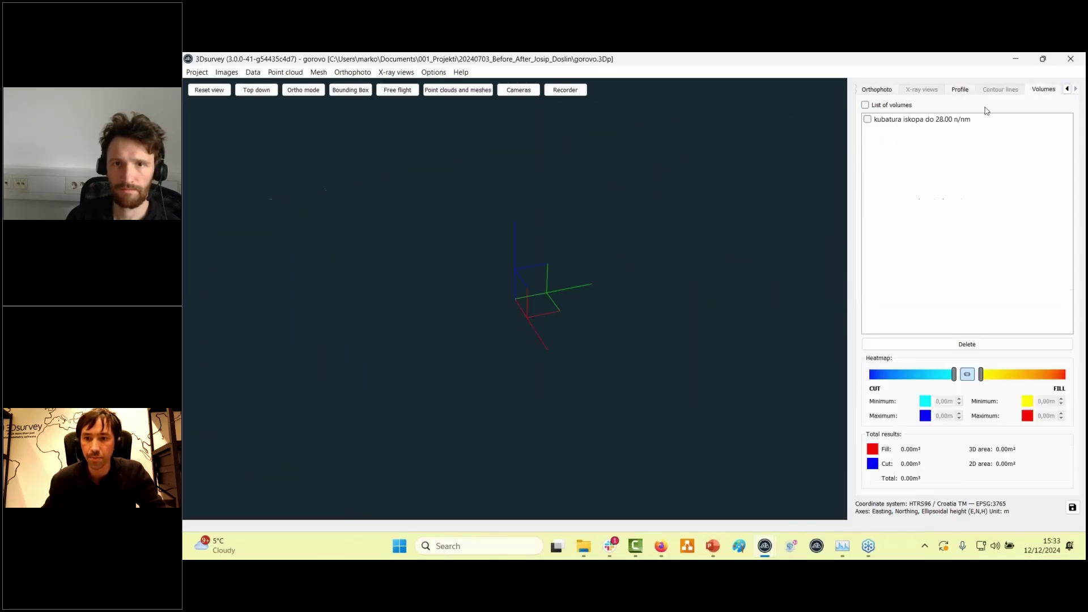
pyautogui.click(867, 119)
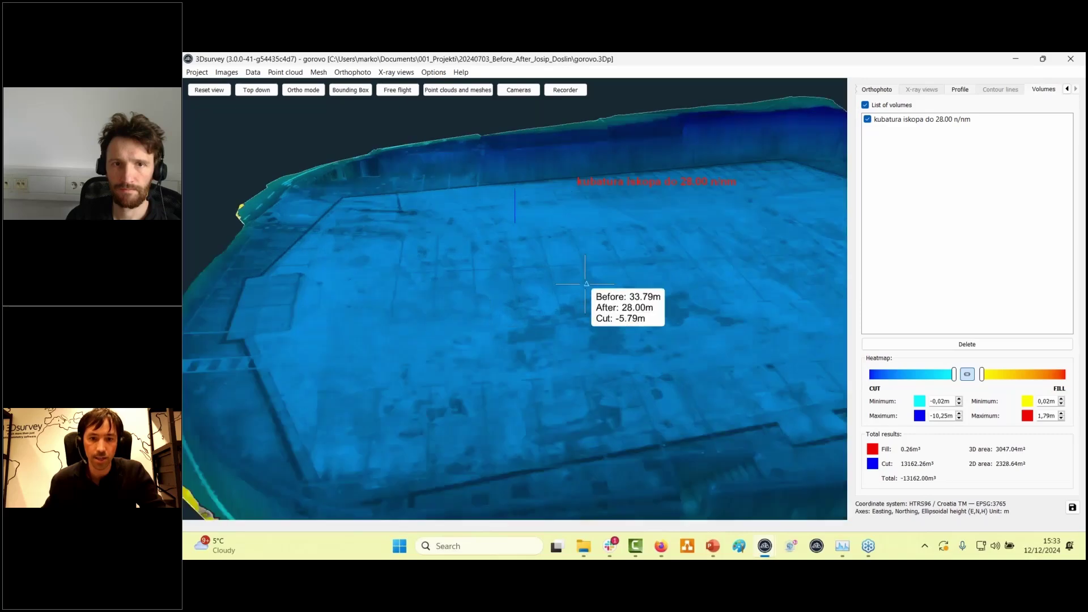
pyautogui.moveTo(586, 283); pyautogui.dragTo(592, 371)
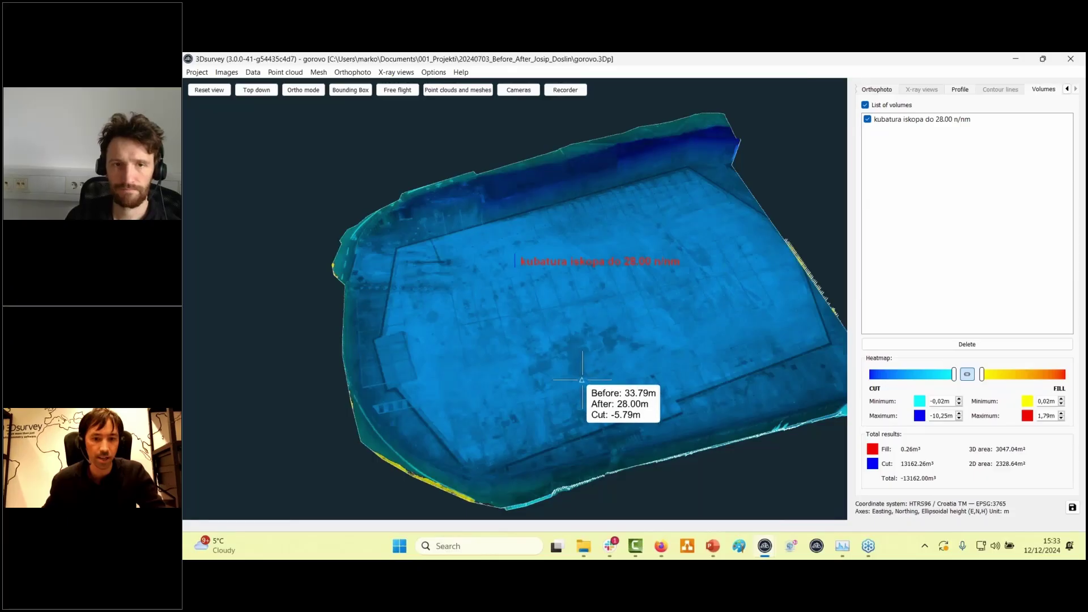
pyautogui.click(936, 121)
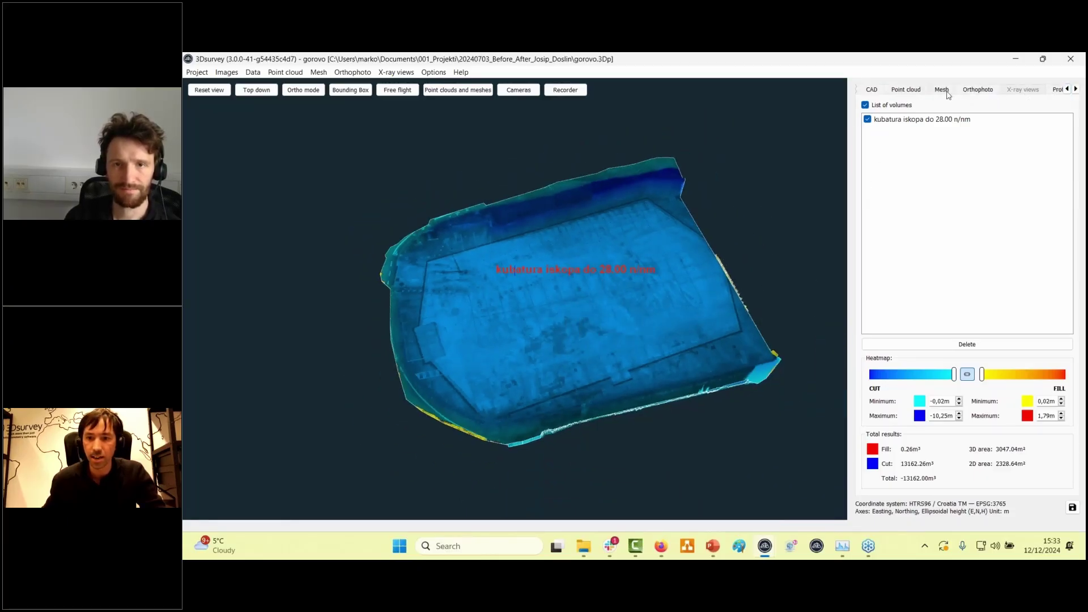
# View the calculated volume together with the meshes and CAD boundary, and examine it from several sides
pyautogui.click(942, 91)
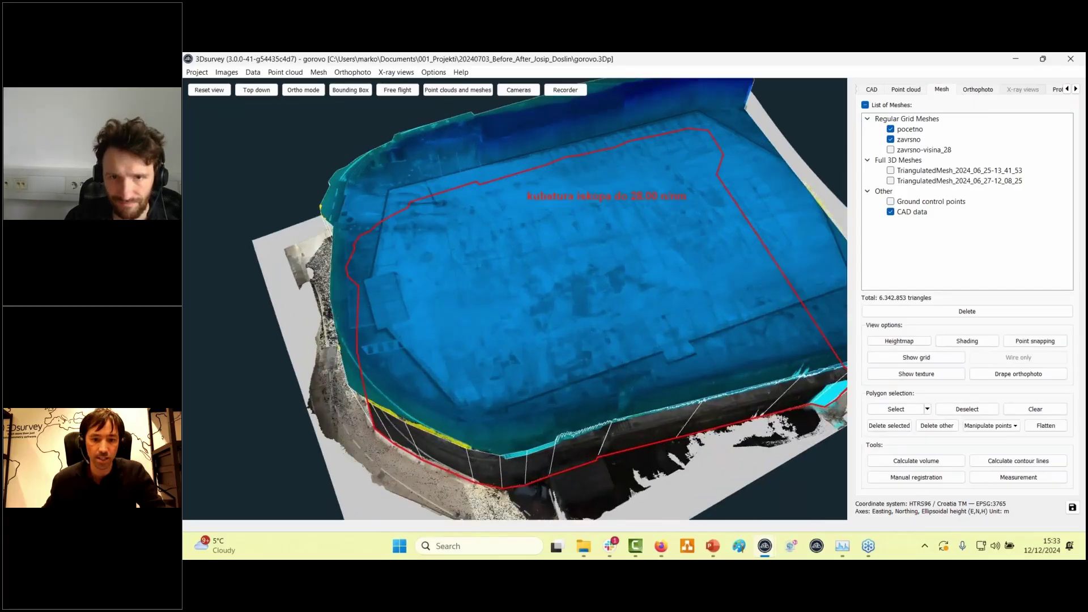
pyautogui.scroll(5, 620, 318)
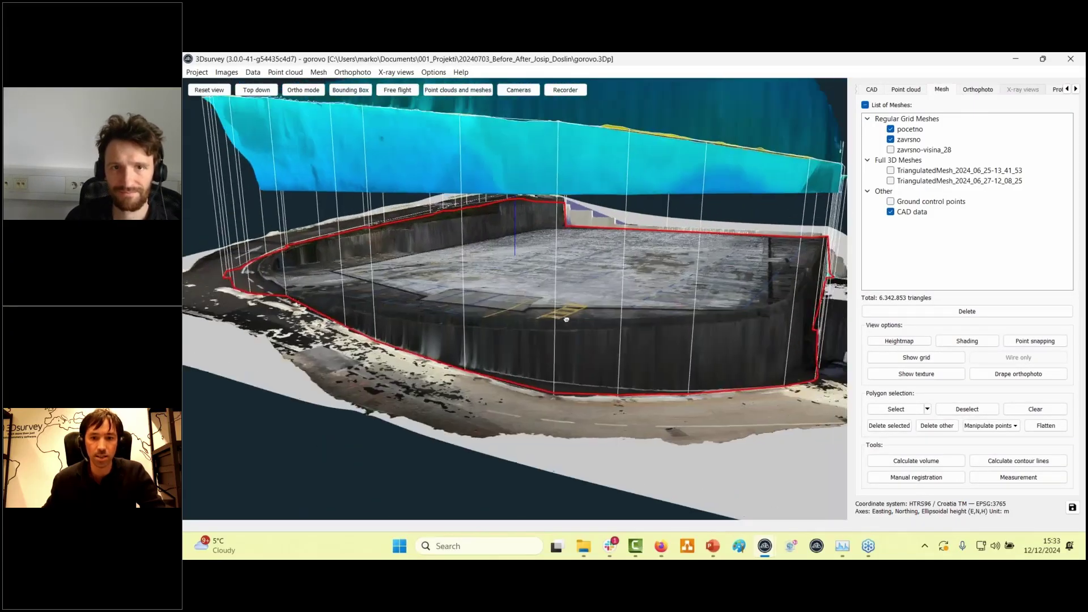
pyautogui.moveTo(567, 319); pyautogui.dragTo(536, 338)
pyautogui.scroll(-4, 590, 340)
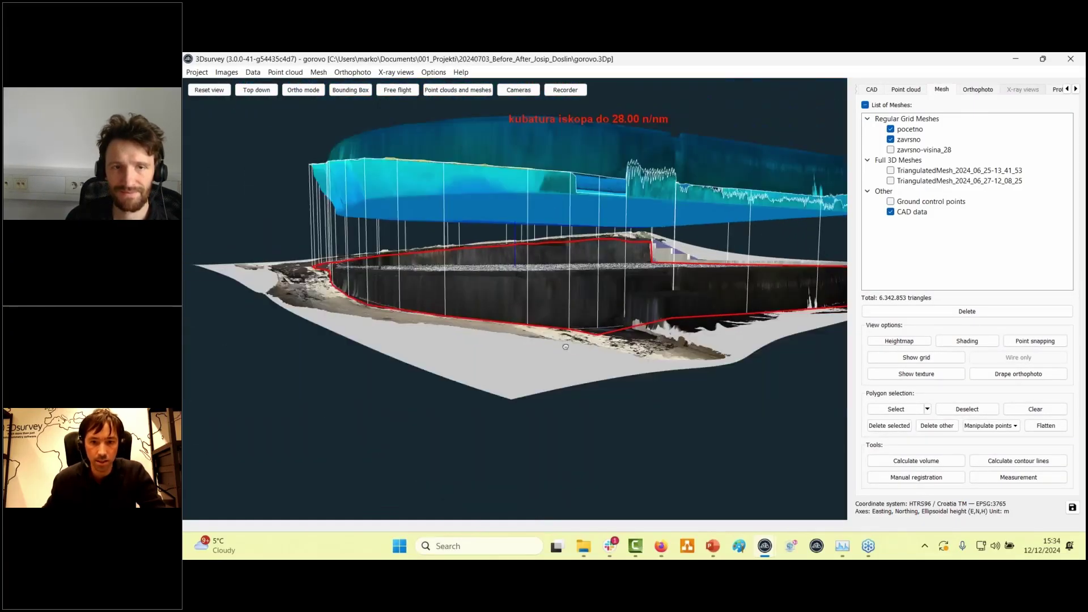
pyautogui.moveTo(629, 341); pyautogui.dragTo(617, 351)
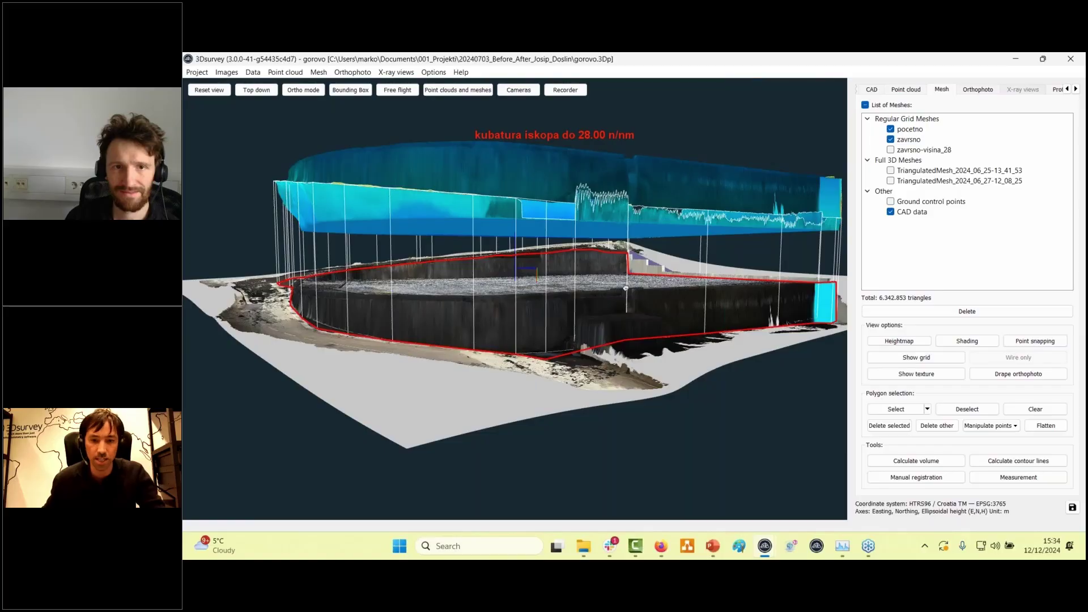
pyautogui.moveTo(626, 288); pyautogui.dragTo(553, 310)
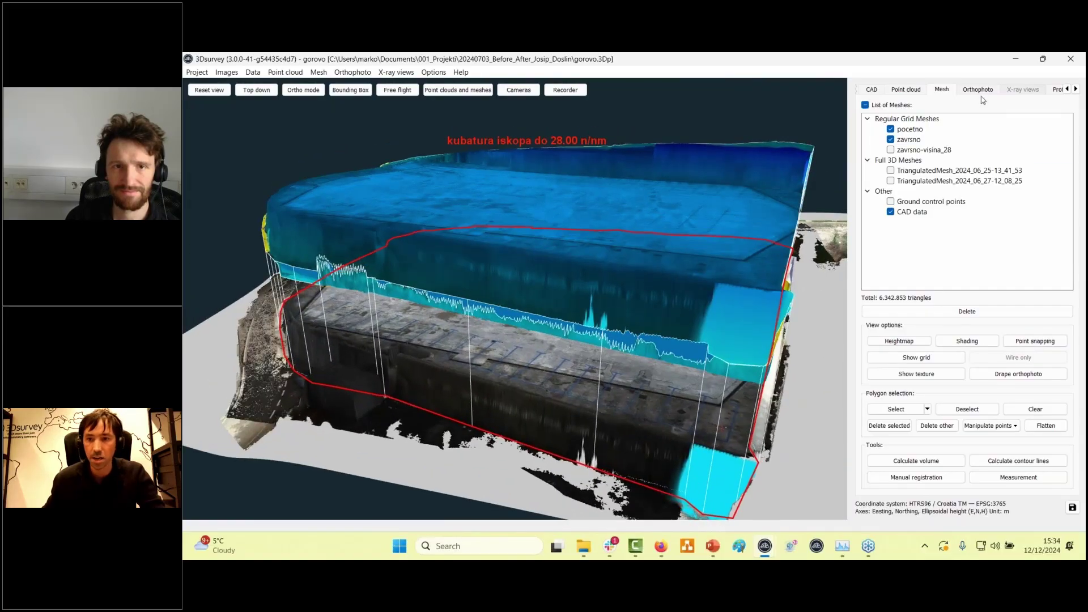
# Hide the zavrsno_true orthophoto and inspect the volume area over the pocetno-true orthophoto
pyautogui.click(981, 89)
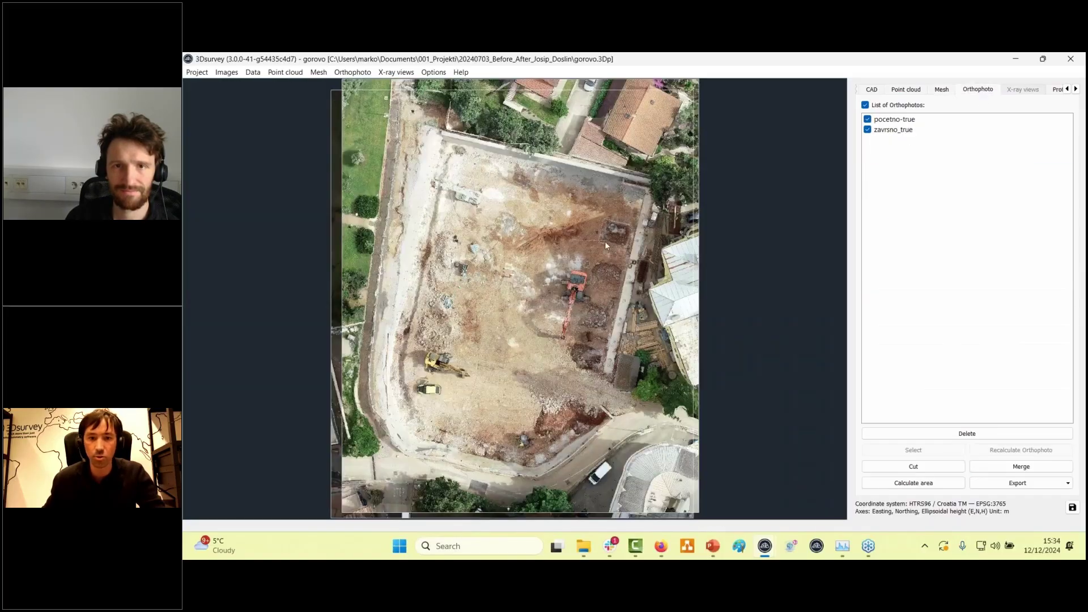
pyautogui.click(867, 131)
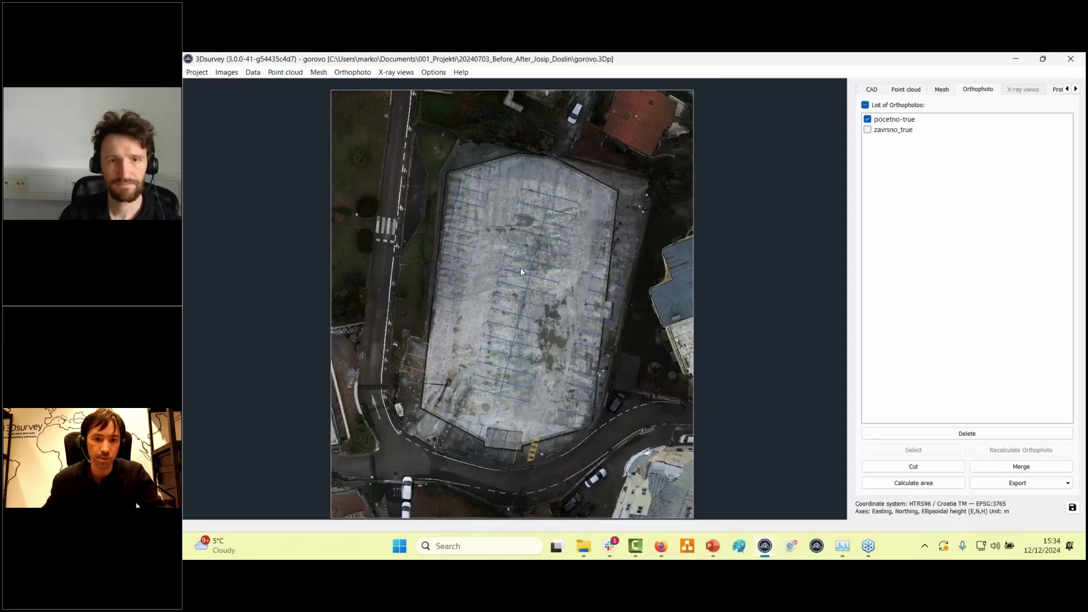
pyautogui.scroll(5, 405, 328)
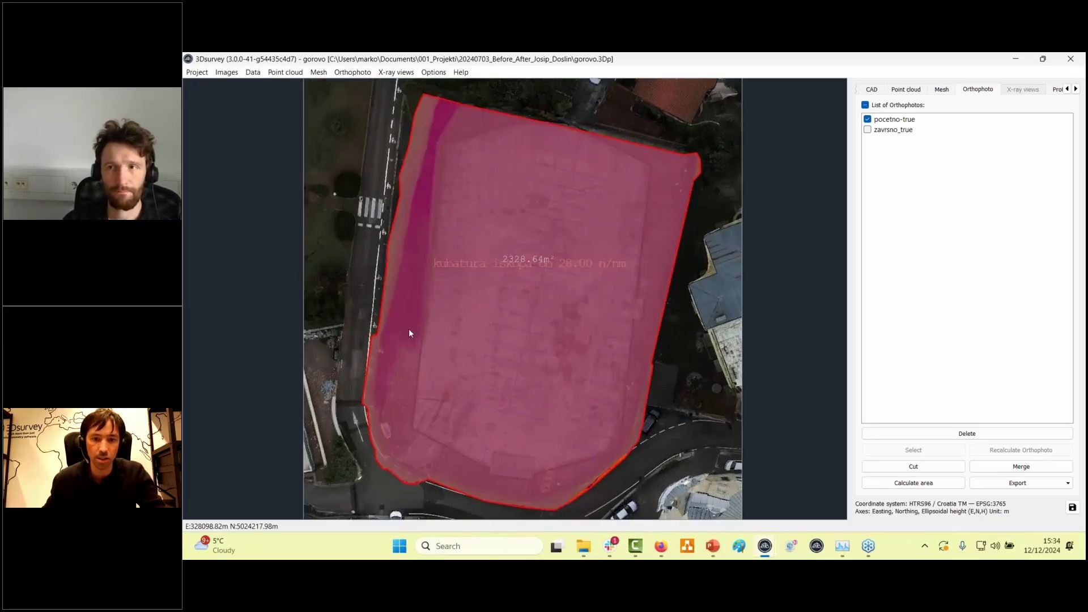
# Hide the CAD data in the mesh view and inspect the cut/fill heatmap over the pocetno-true orthophoto
pyautogui.click(942, 90)
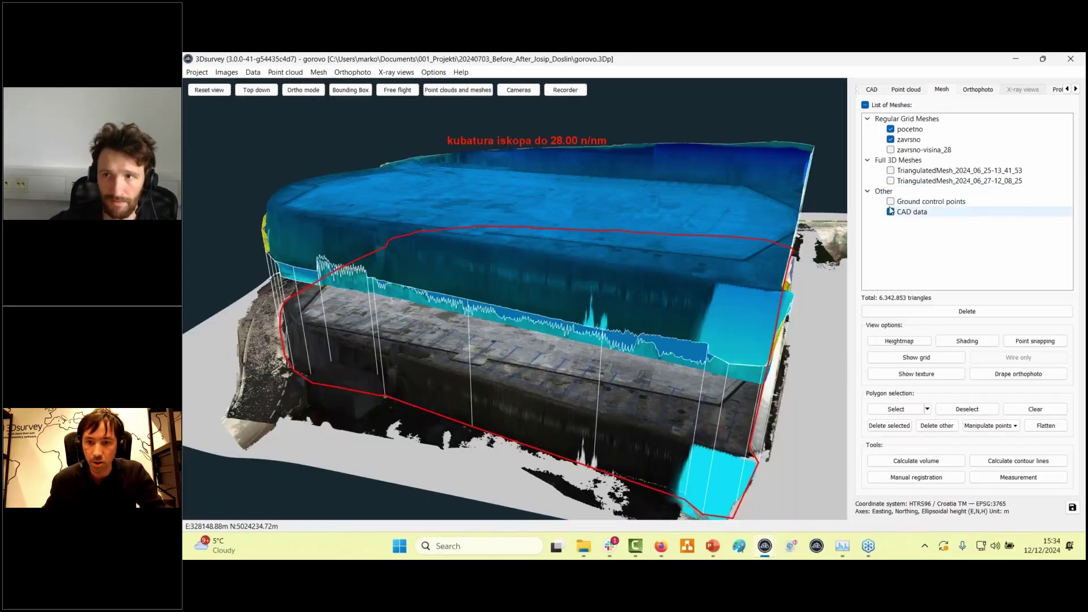
pyautogui.click(890, 212)
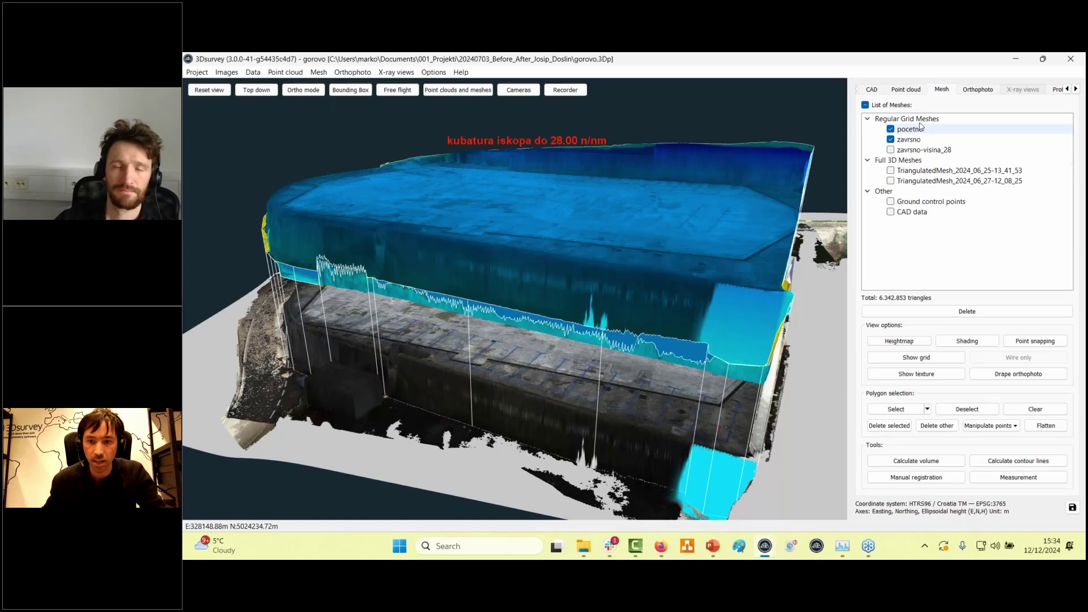
pyautogui.click(977, 90)
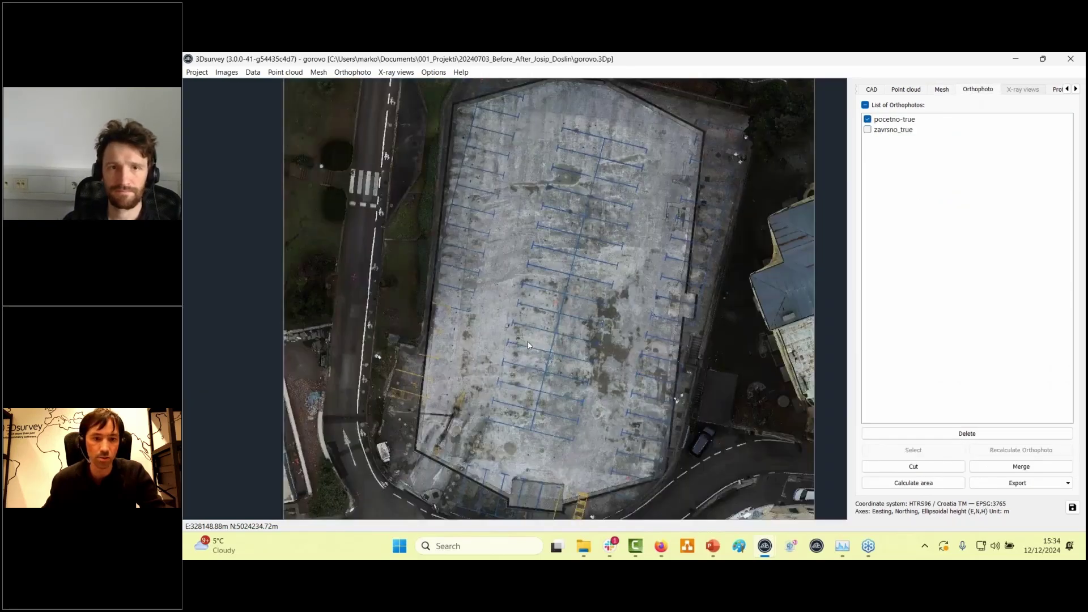
pyautogui.scroll(1, 528, 348)
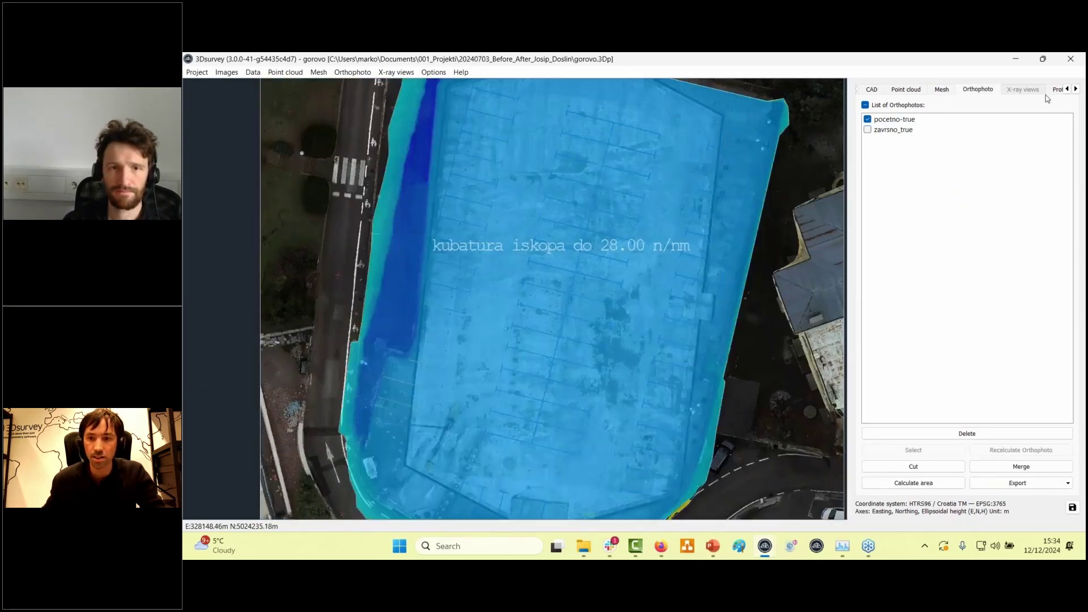
# Hide the kubatura iskopa do 28.00 n/nm volume and display the zavrsno_true orthophoto together with pocetno-true
pyautogui.click(1043, 90)
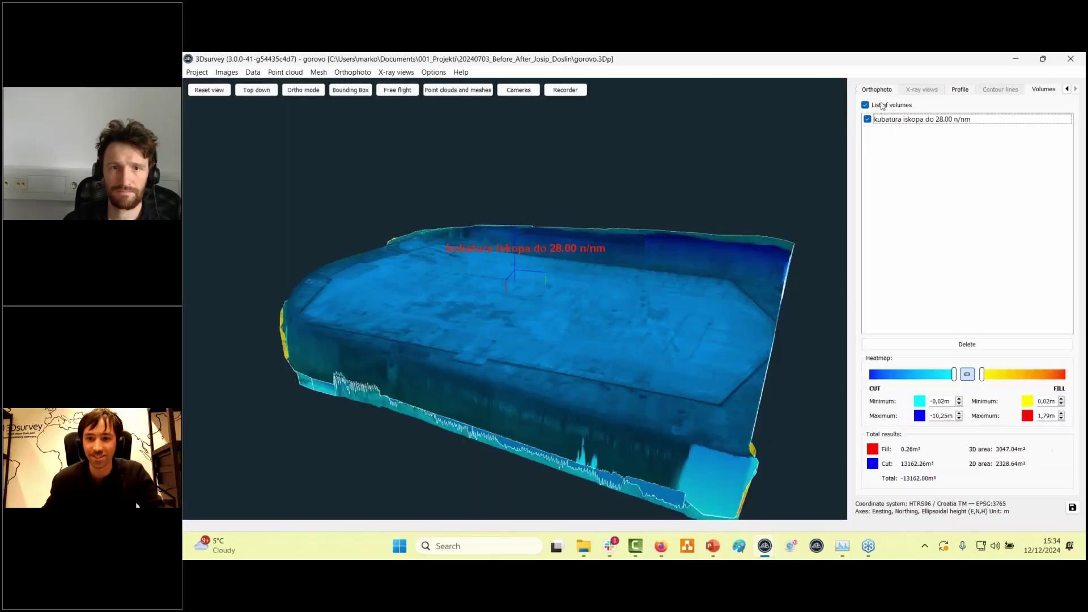
pyautogui.click(867, 120)
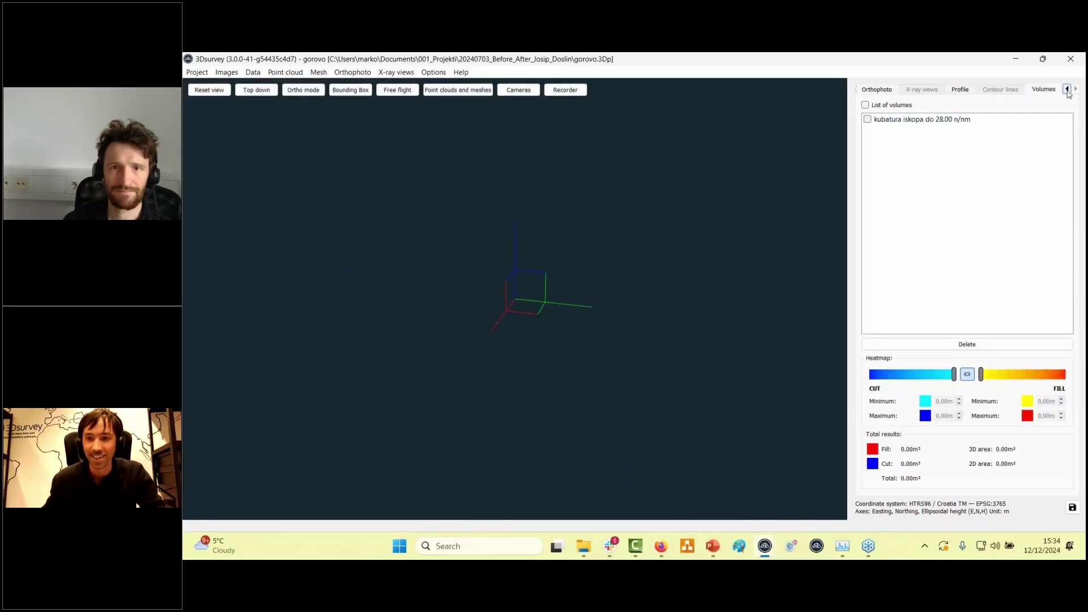
pyautogui.click(952, 91)
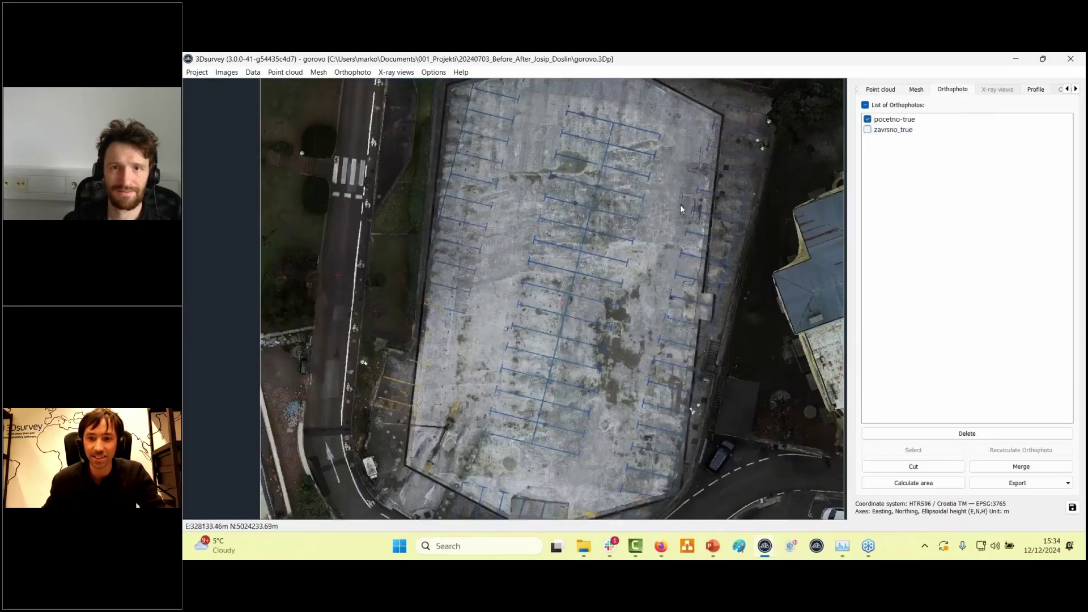
pyautogui.click(867, 129)
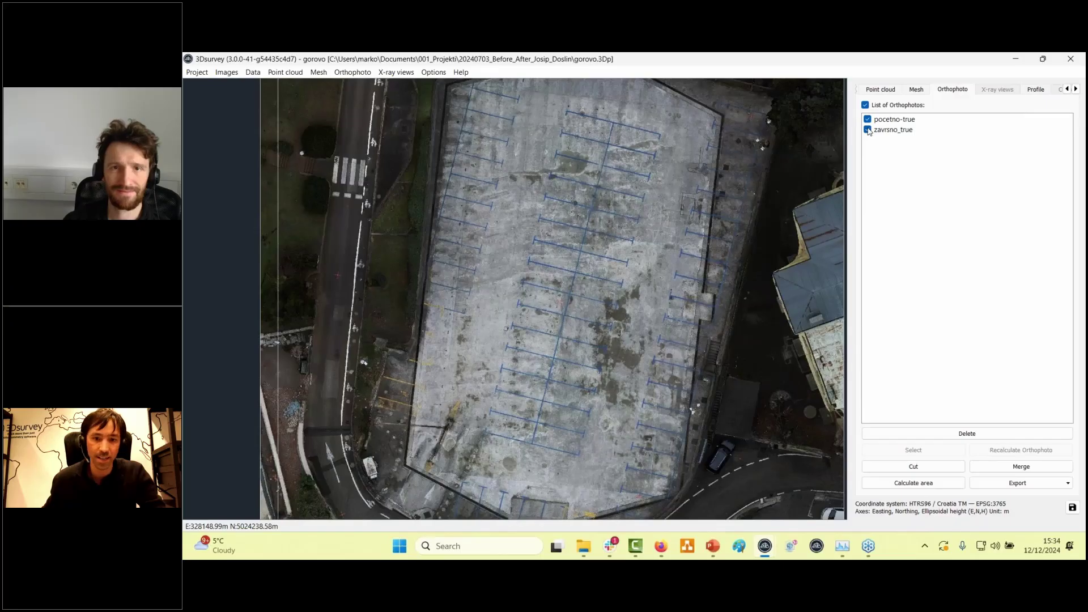
pyautogui.scroll(-5, 742, 200)
pyautogui.moveTo(650, 360); pyautogui.dragTo(636, 377)
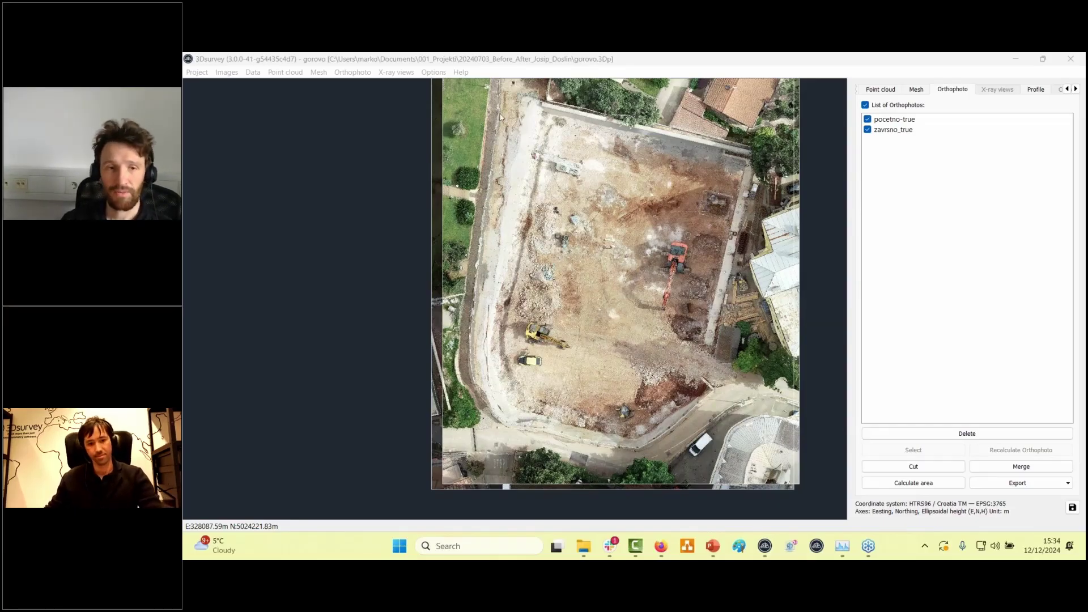
# Create a measurements report named gorovo on the pocetno-true orthophoto, including the kubatura iskopa do 28.00 n/nm volume and Profiles 1 to 4
pyautogui.click(198, 73)
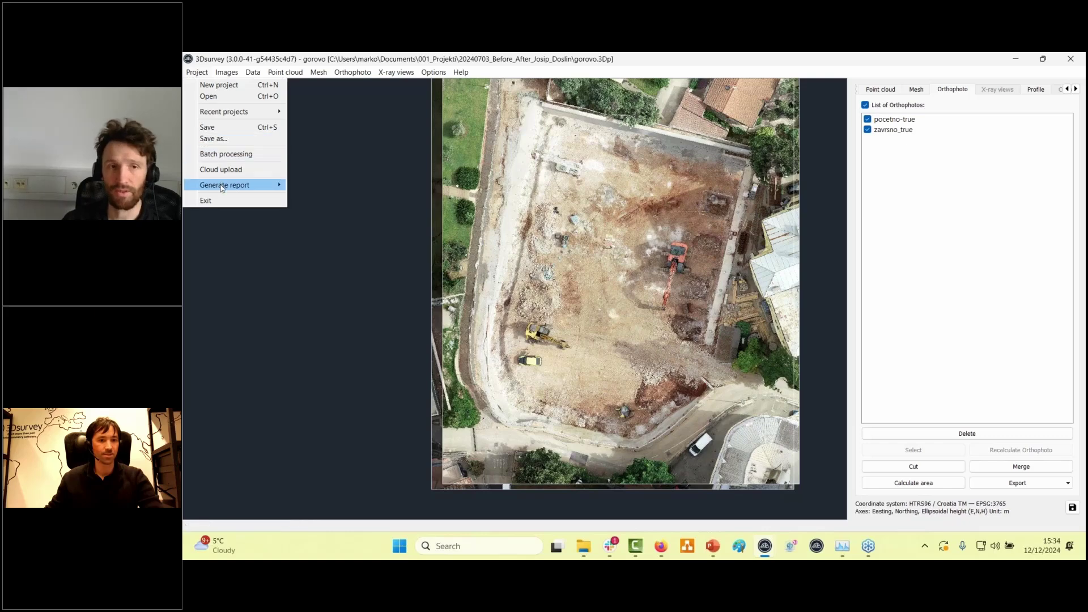
pyautogui.moveTo(249, 185)
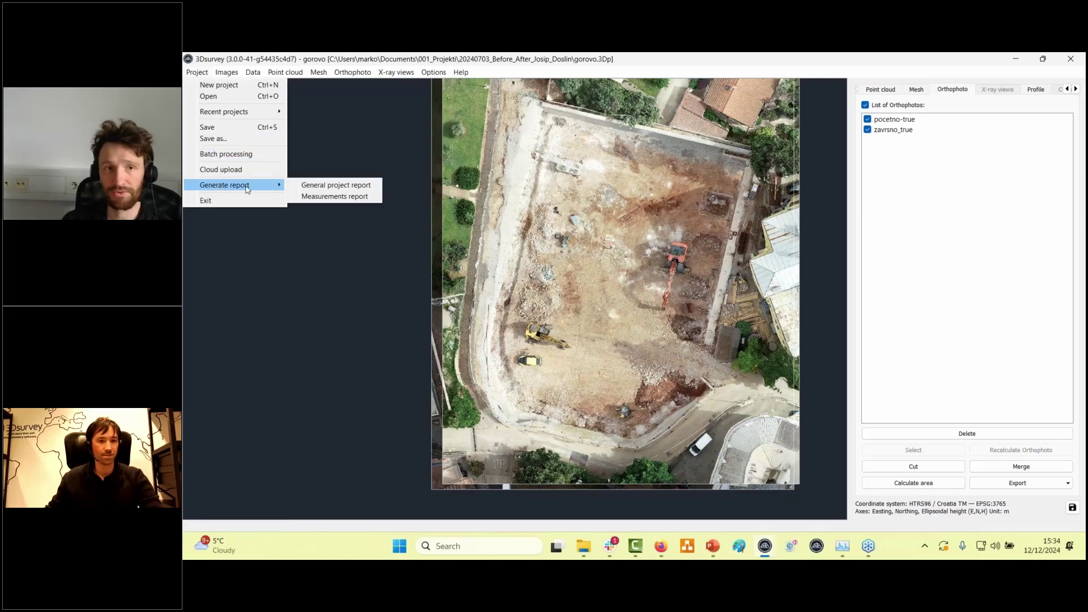
pyautogui.click(313, 197)
pyautogui.click(284, 146)
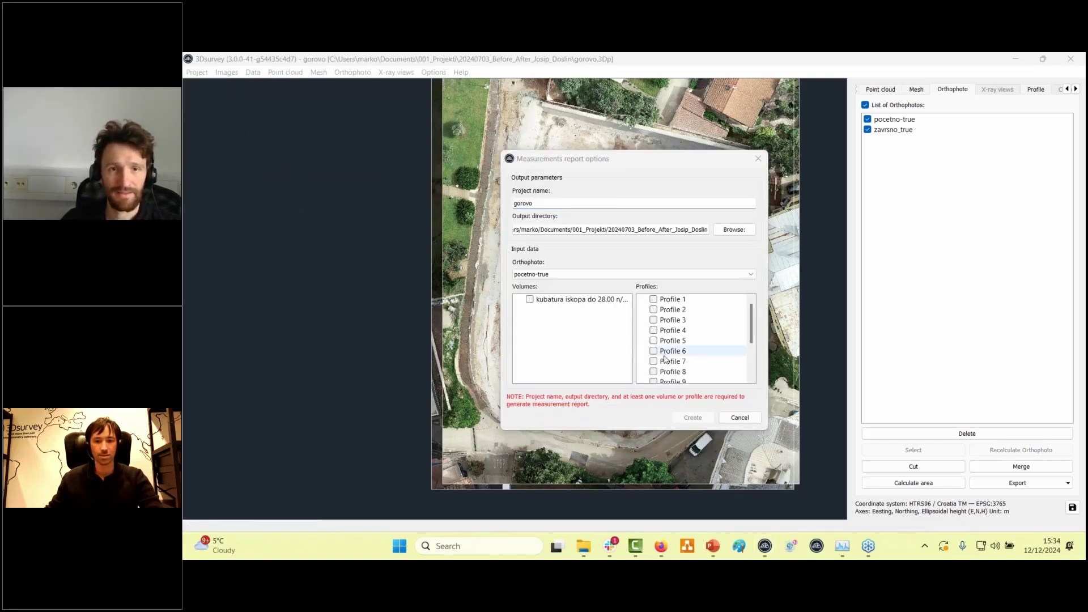
pyautogui.click(529, 301)
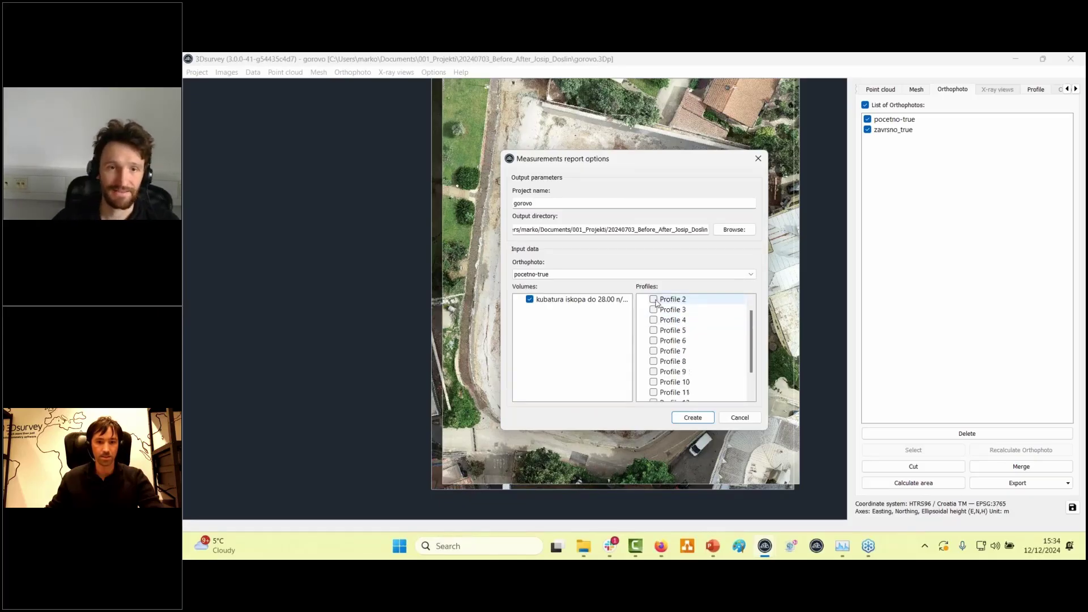
pyautogui.click(654, 310)
pyautogui.click(653, 320)
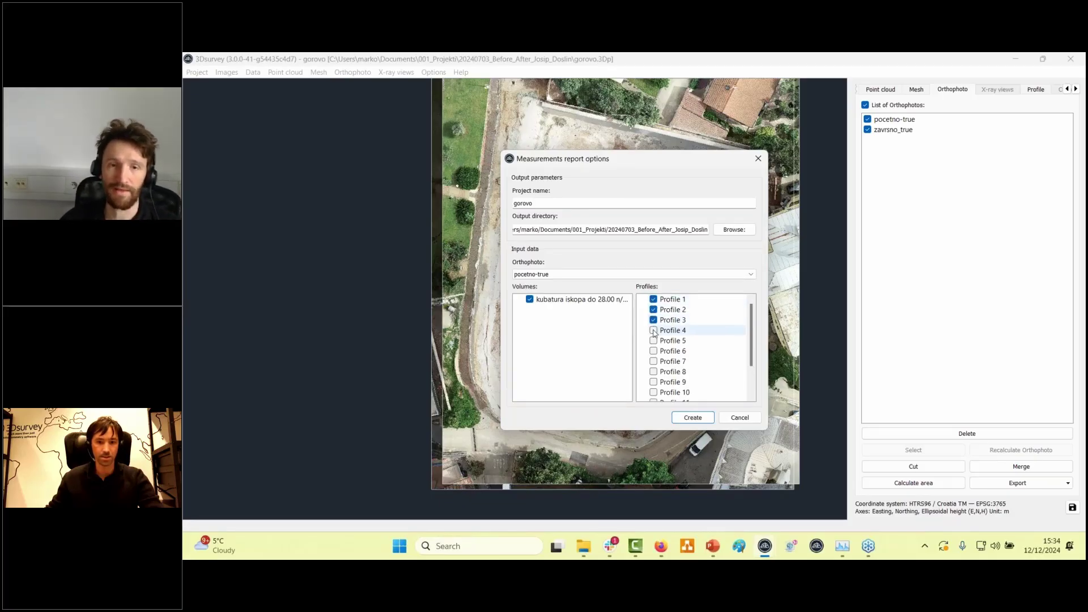
pyautogui.click(654, 330)
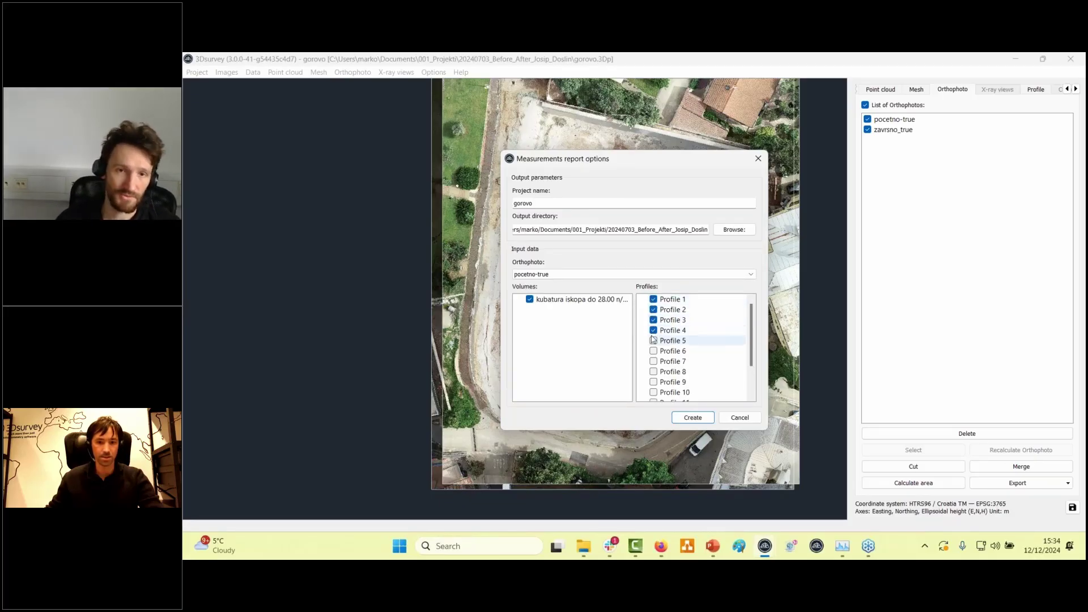
pyautogui.click(692, 418)
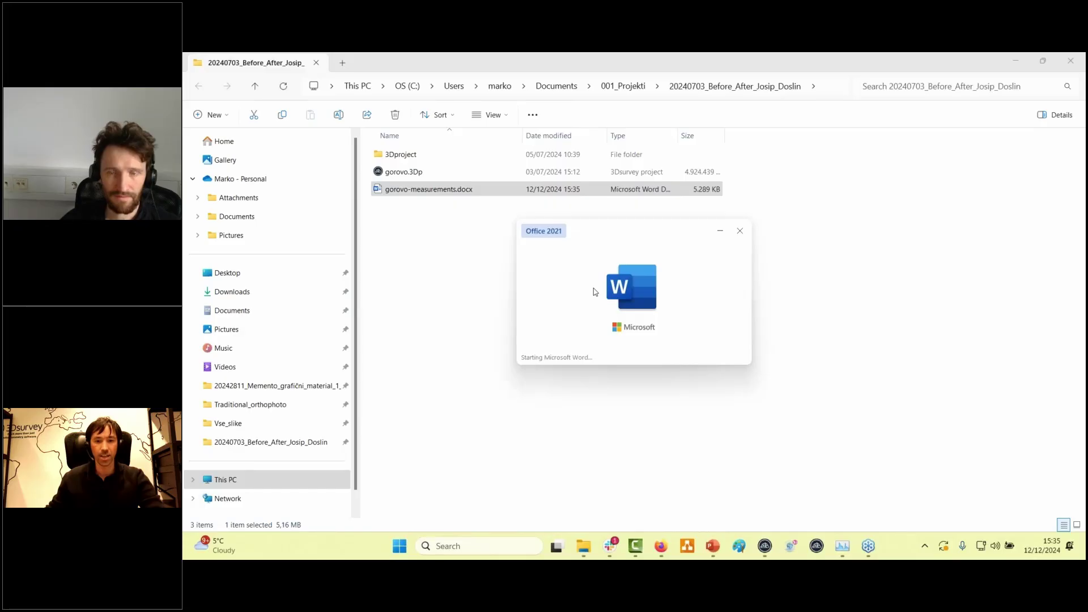
# Review the volume results and the profile line pages in gorovo-measurements.docx in Word
pyautogui.scroll(-3, 567, 281)
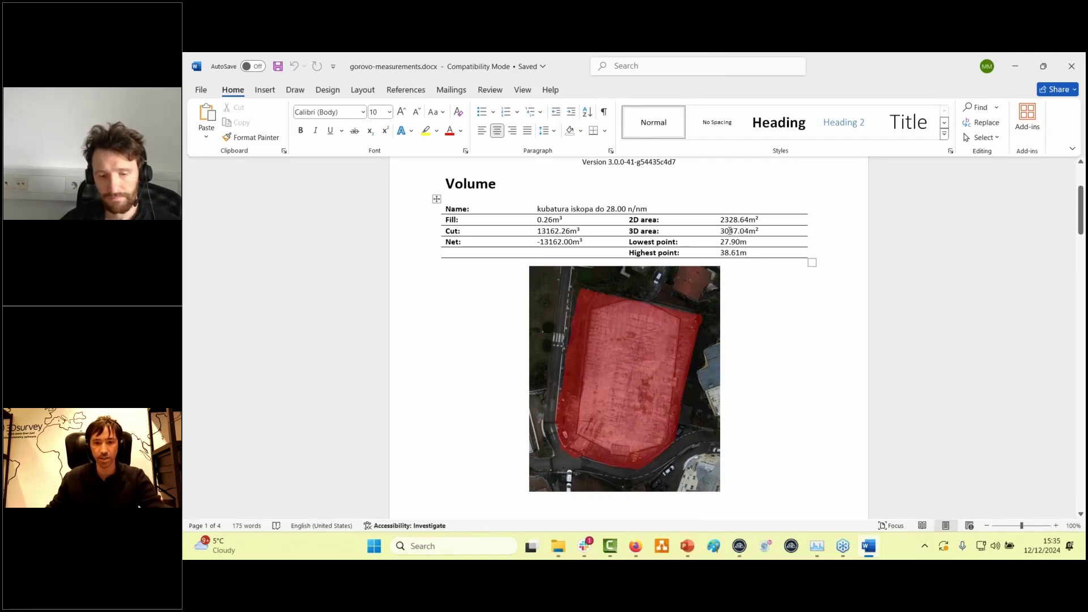
pyautogui.scroll(-15, 674, 292)
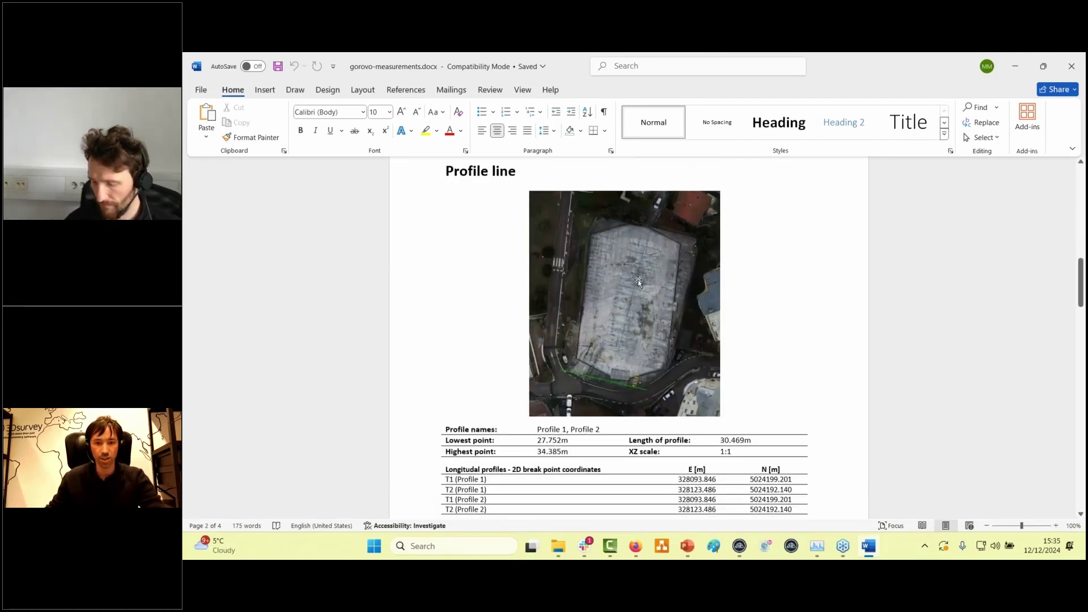
pyautogui.scroll(-8, 612, 334)
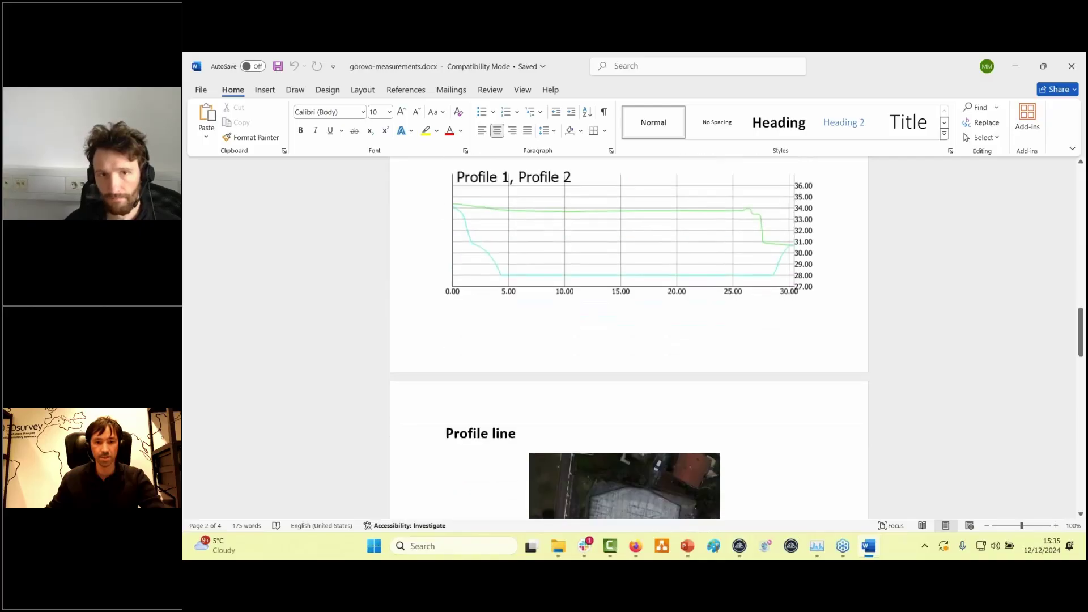
pyautogui.scroll(-10, 629, 340)
pyautogui.keyDown('ctrl'); pyautogui.scroll(2, 629, 340); pyautogui.keyUp('ctrl')
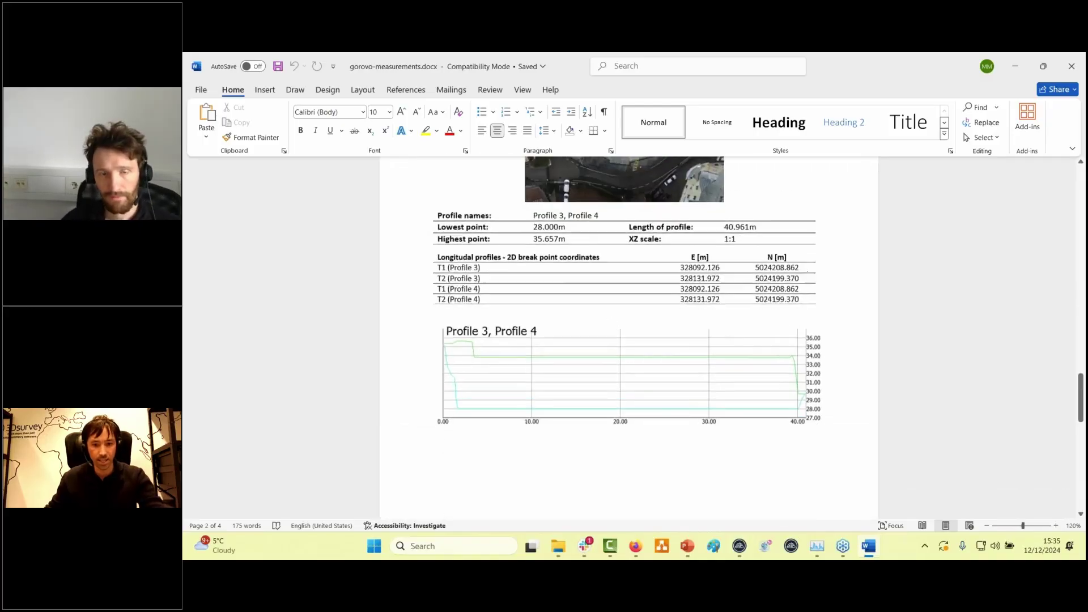
pyautogui.scroll(-6, 608, 329)
pyautogui.keyDown('ctrl'); pyautogui.scroll(5, 608, 329); pyautogui.keyUp('ctrl')
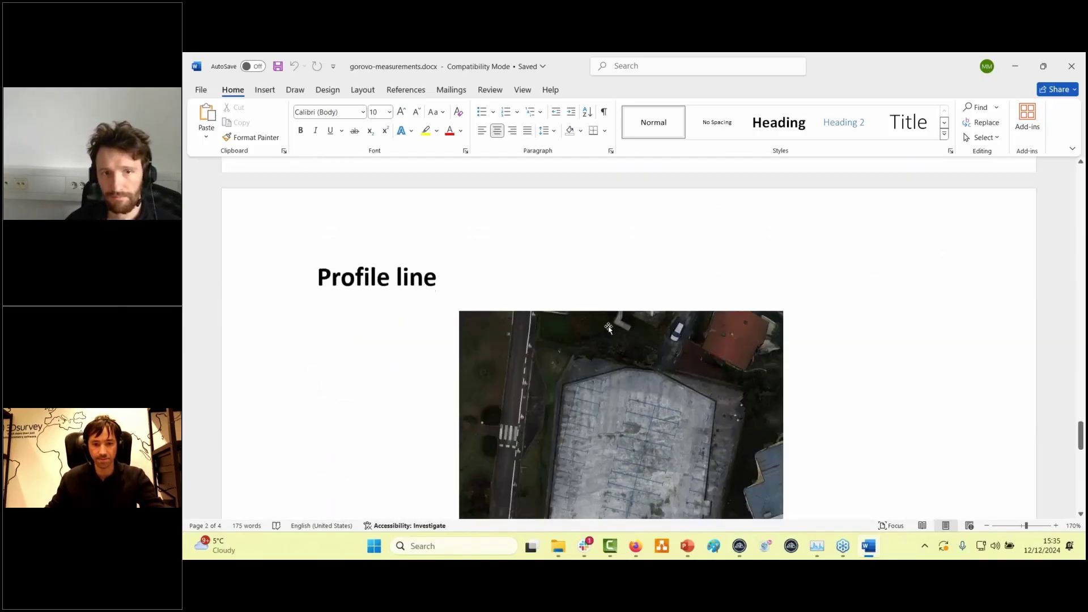